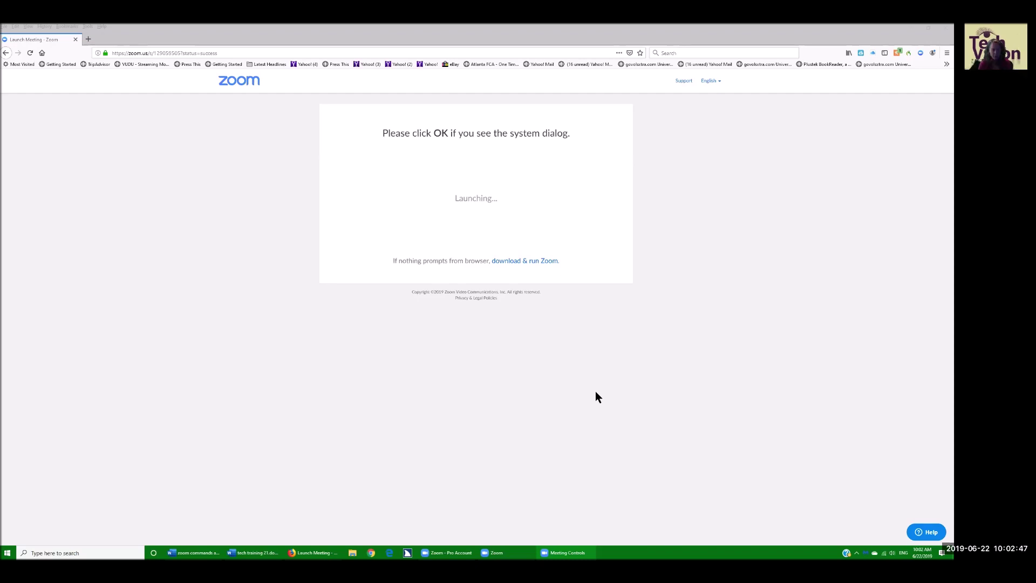
Step: Show the desktop, search Windows for "pc" and open the properties of This PC
key(super+d)
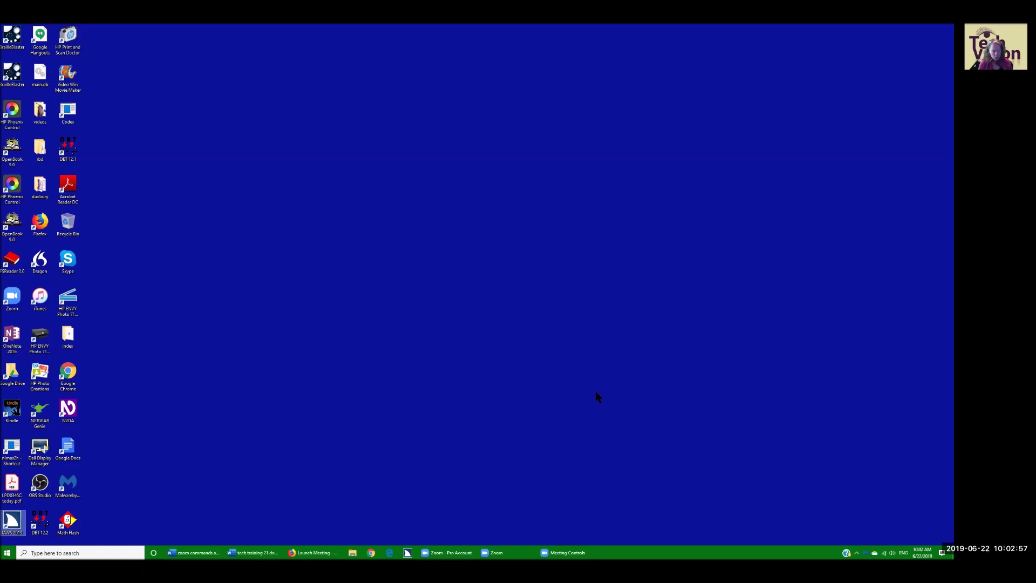
key(super)
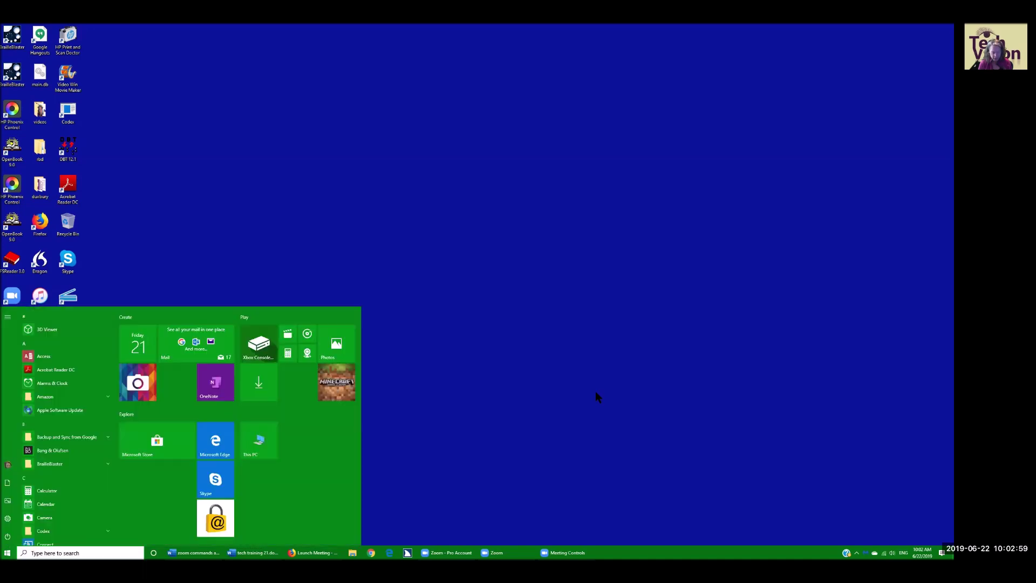
text(pc)
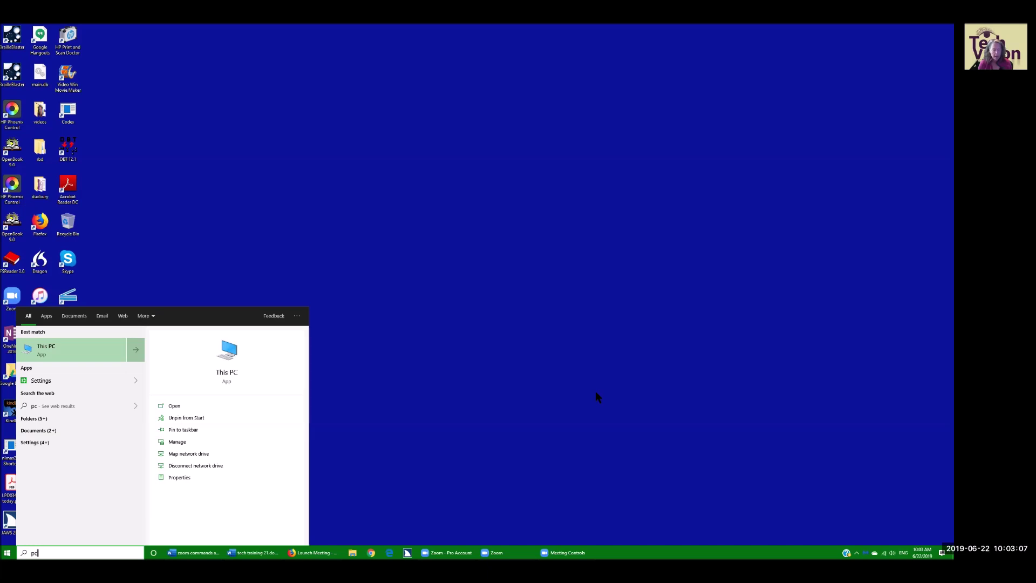
key(shift+F10)
key(Down)
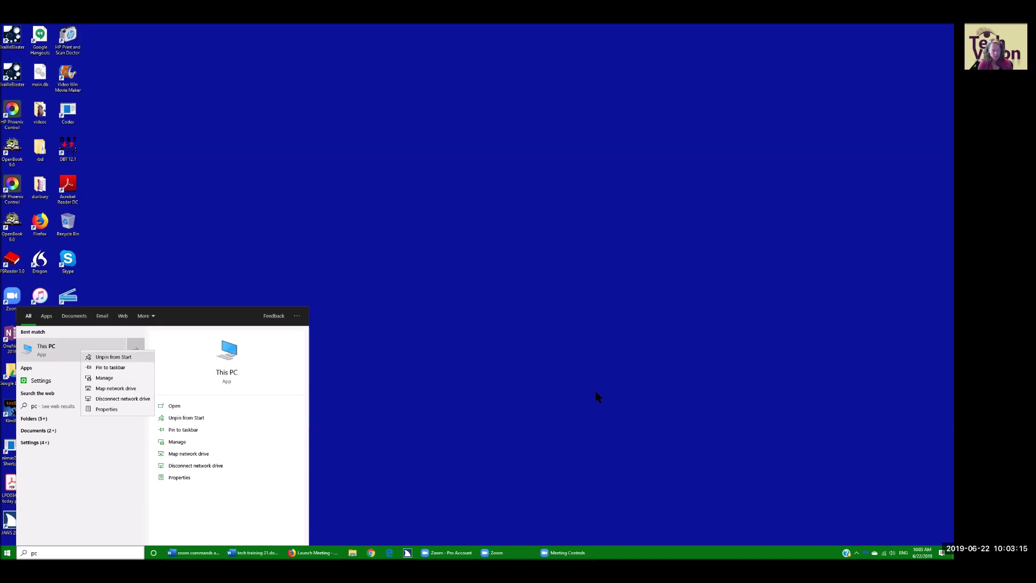
click(216, 474)
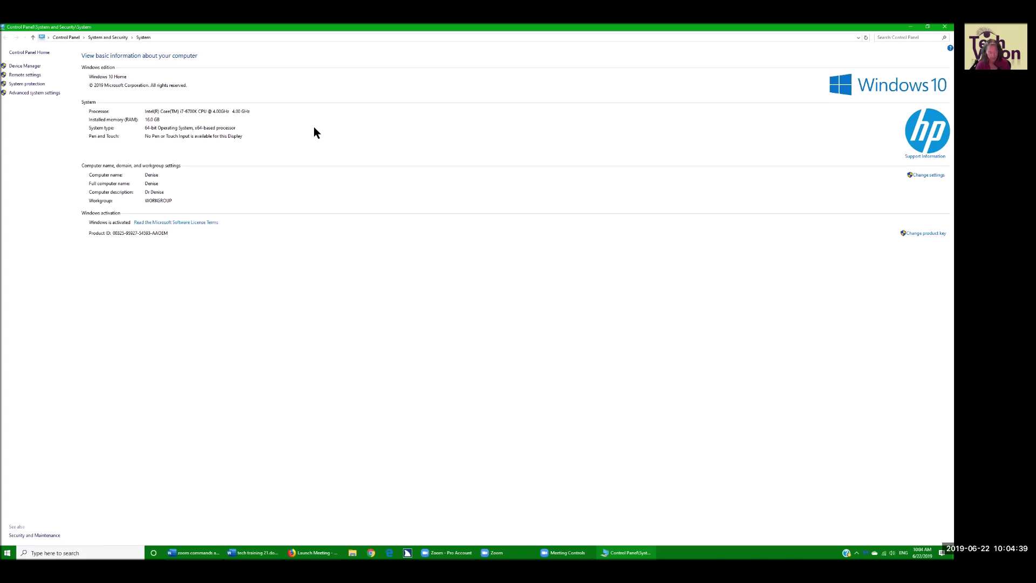
Step: Open the advanced system settings from the System information window
click(314, 128)
key(alt+d)
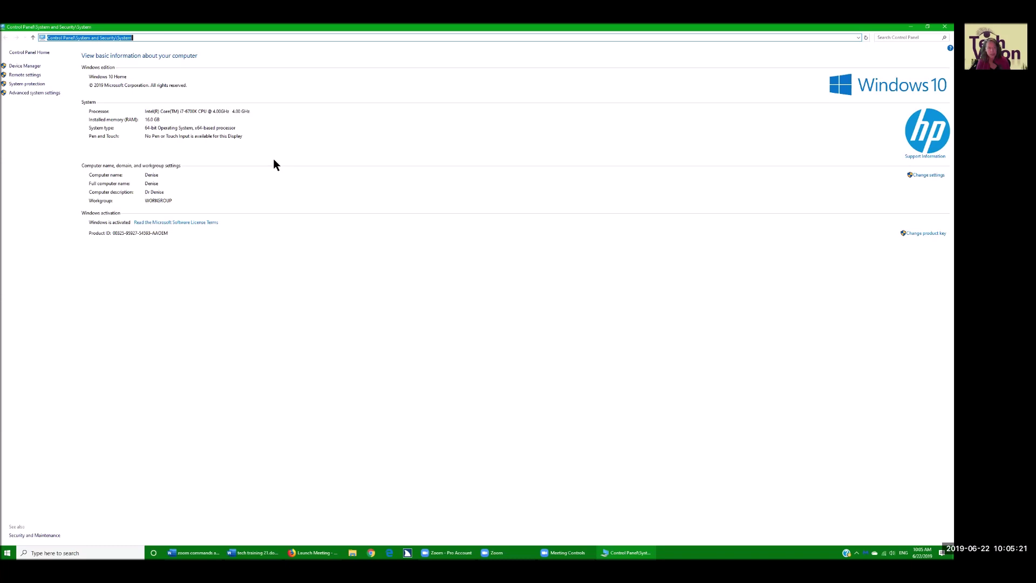
key(ctrl+e)
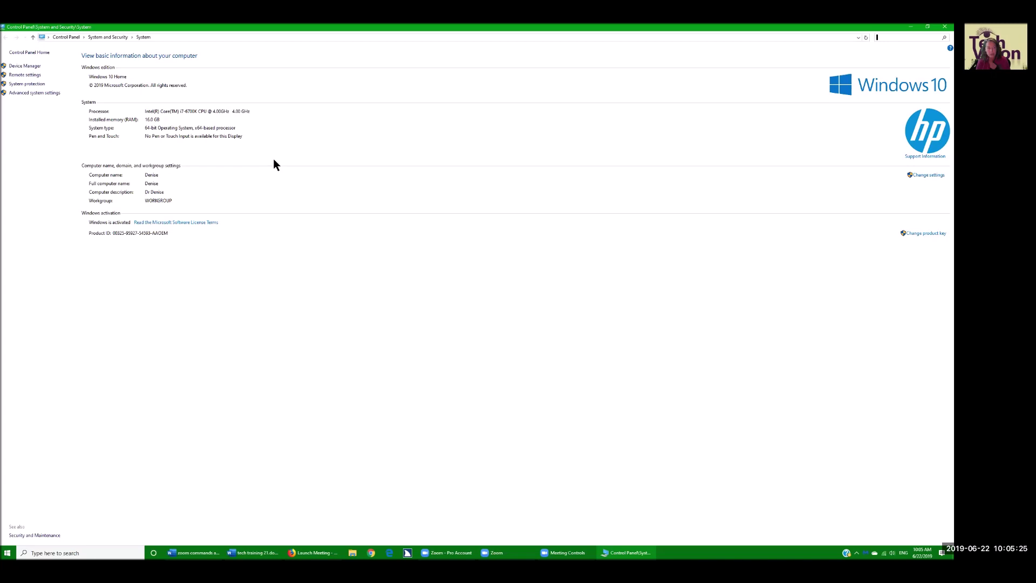
key(Tab)
key(Tab)
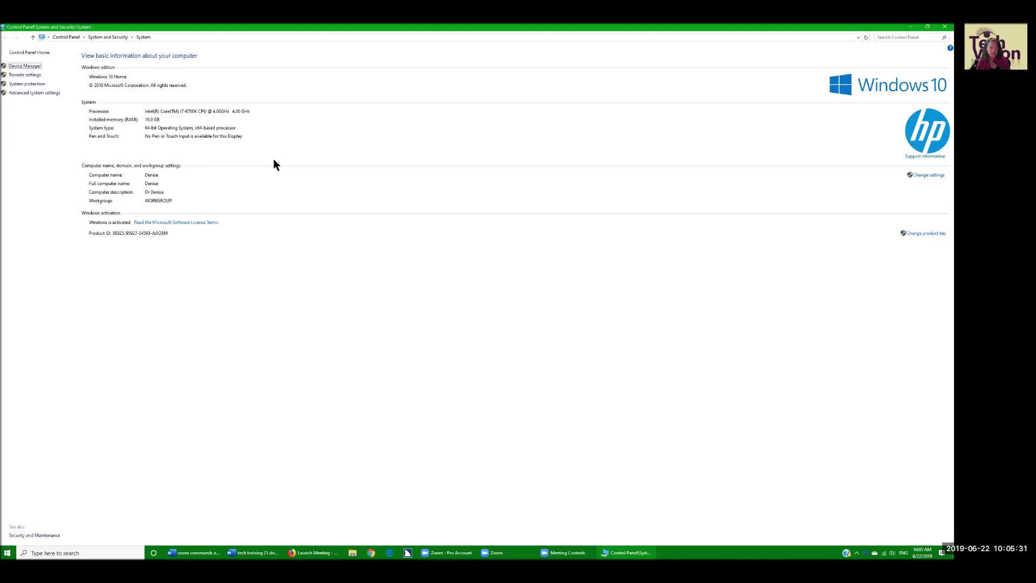
key(Tab)
key(Tab)
key(Tab)
key(Return)
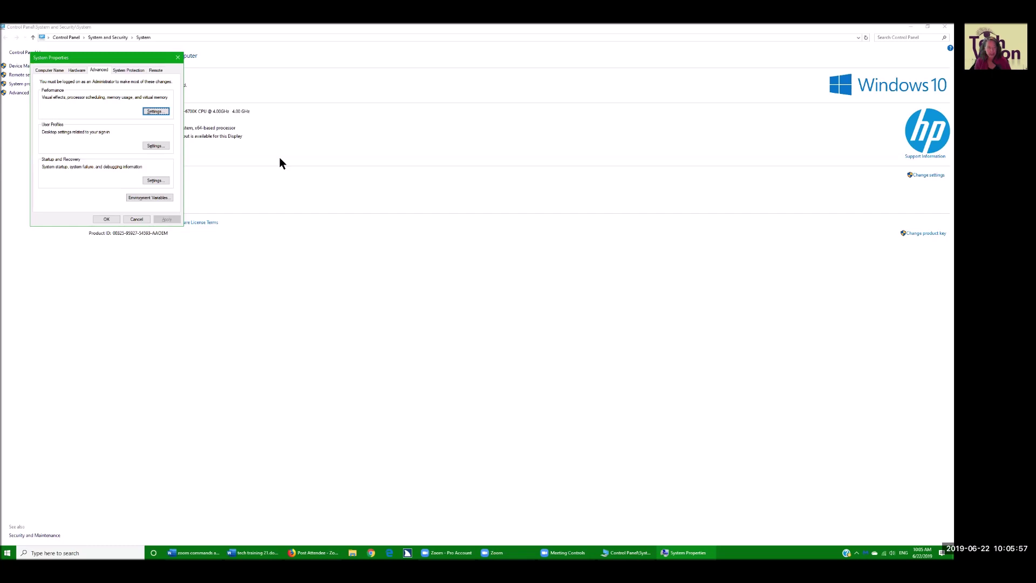
Step: Open the Performance settings, accept Adjust for best performance for the visual effects, and close System Properties
key(Return)
click(122, 299)
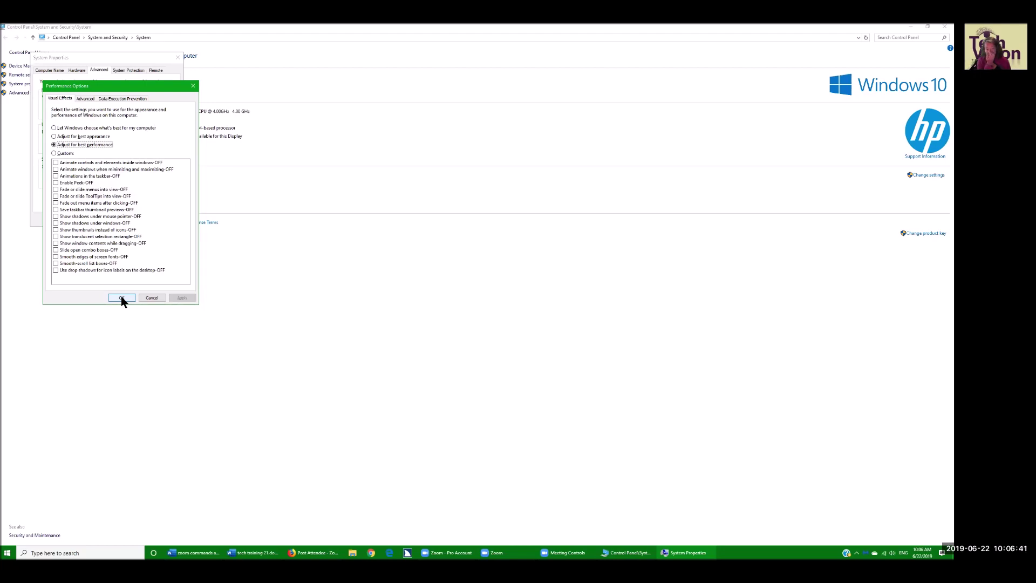
click(122, 298)
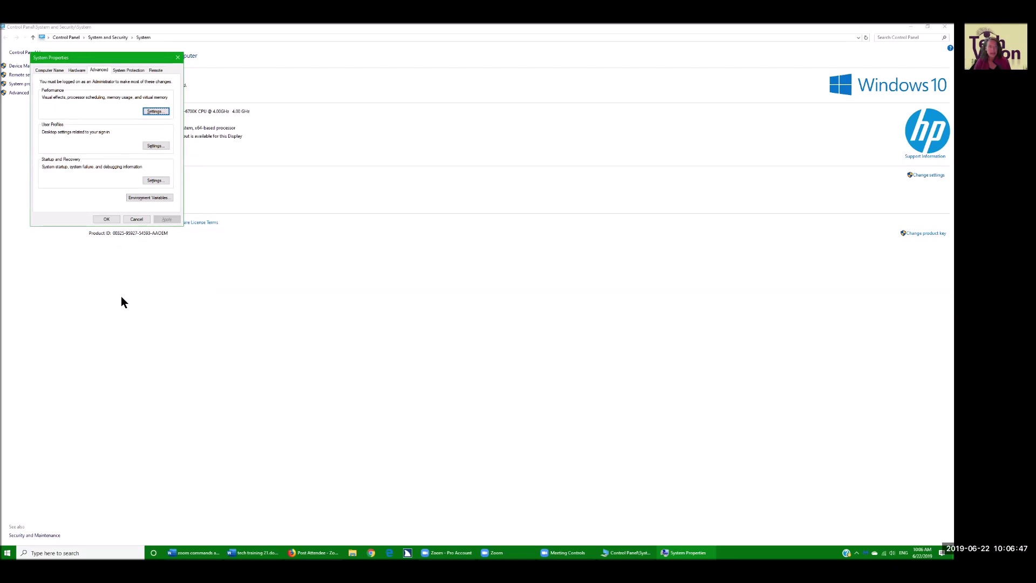
key(Escape)
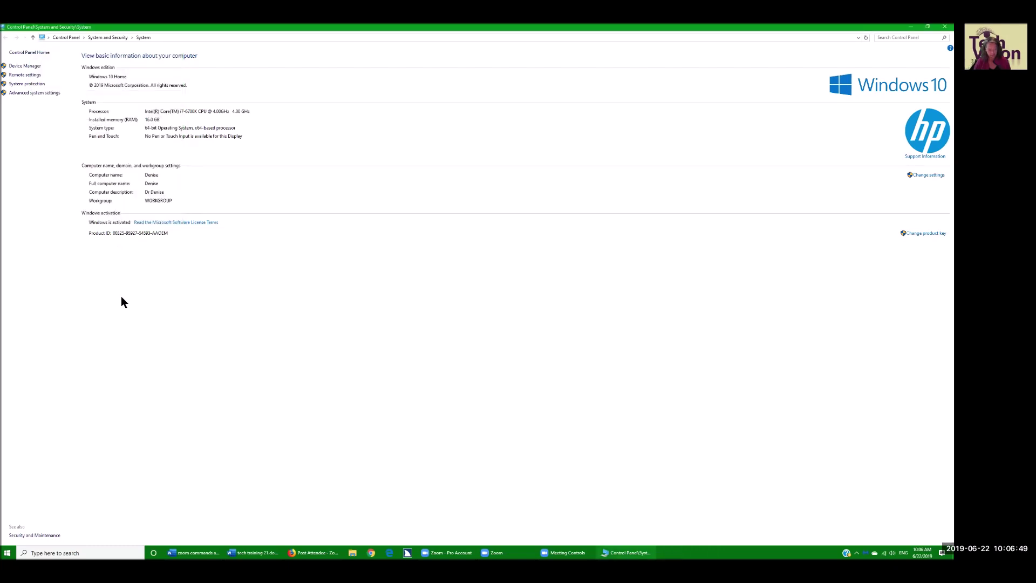
Step: Go through all open windows in the task switcher to check which programs are running
click(122, 302)
key(alt+Tab)
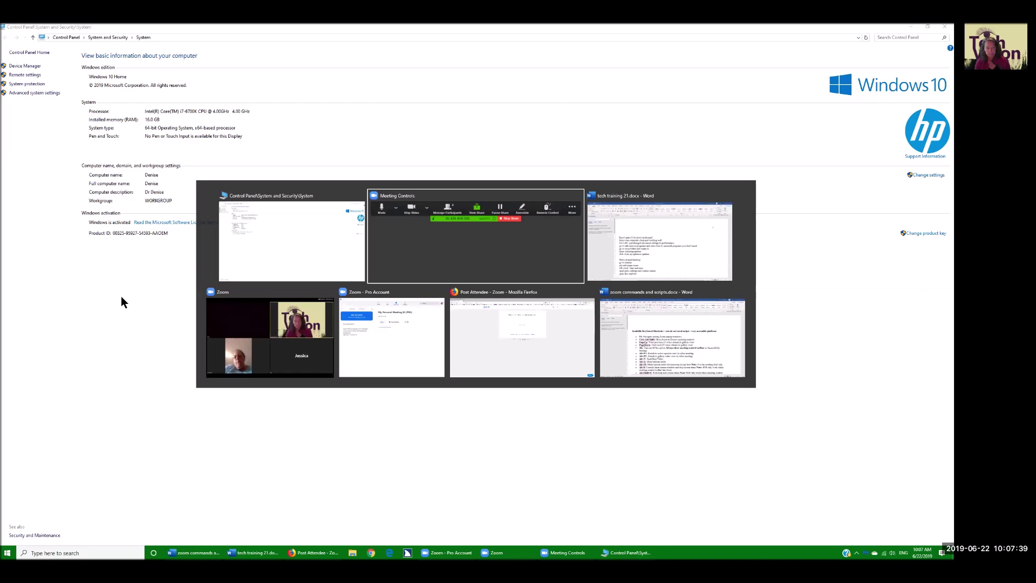
key(alt+Tab)
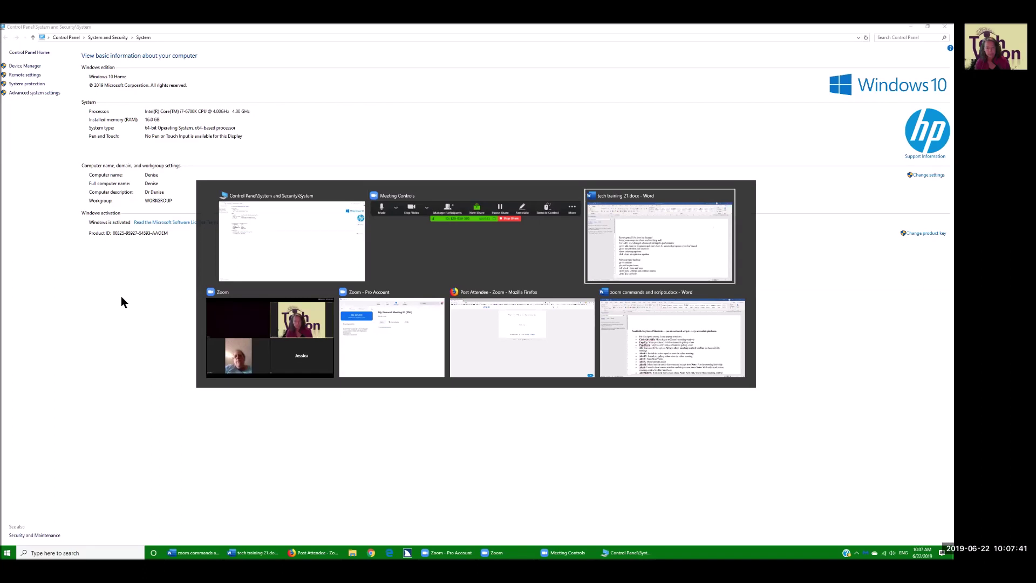
key(alt+Tab)
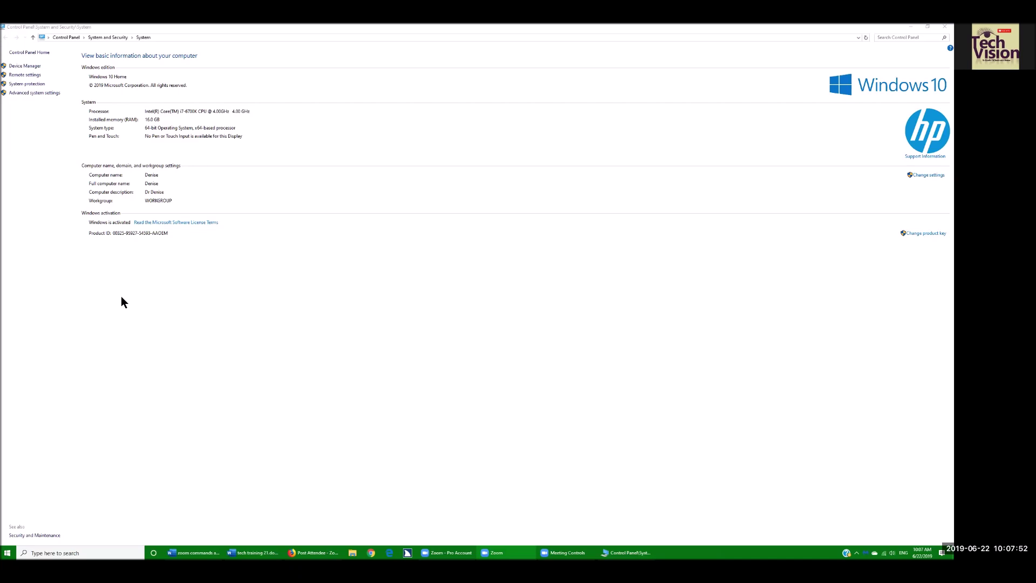
key(alt+Tab)
key(Tab)
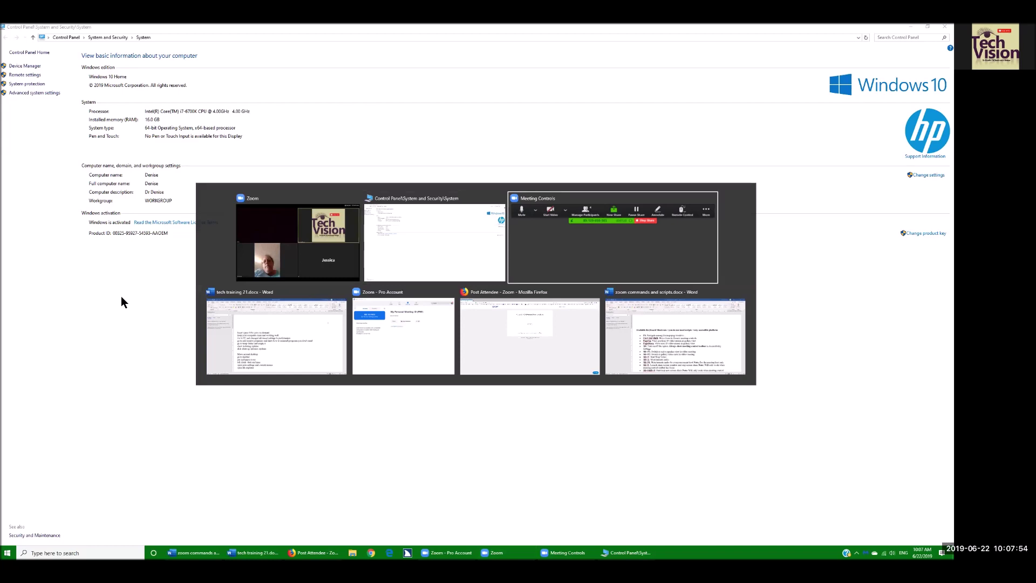
key(Tab)
key(Tab)
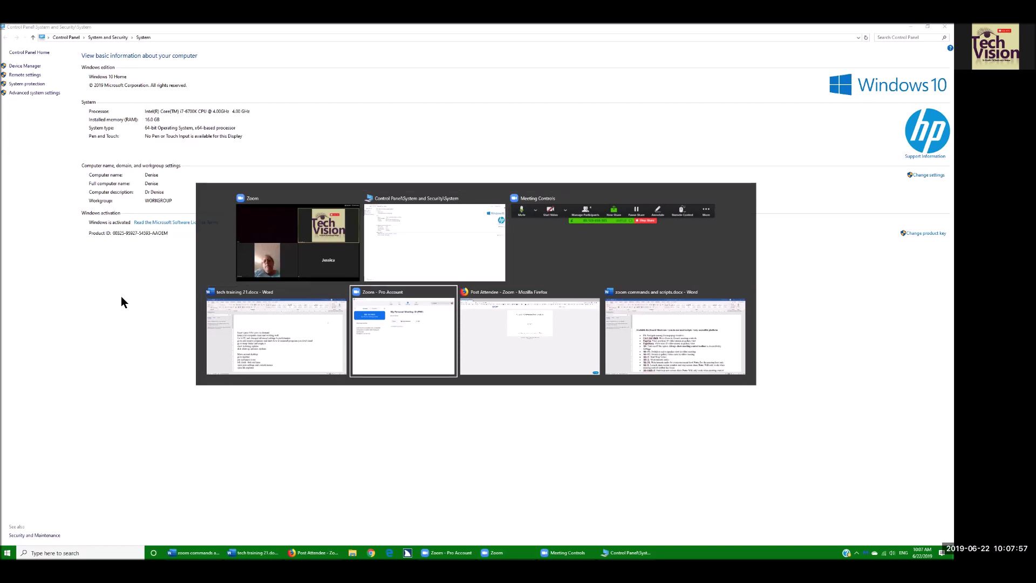
key(Tab)
key(Tab)
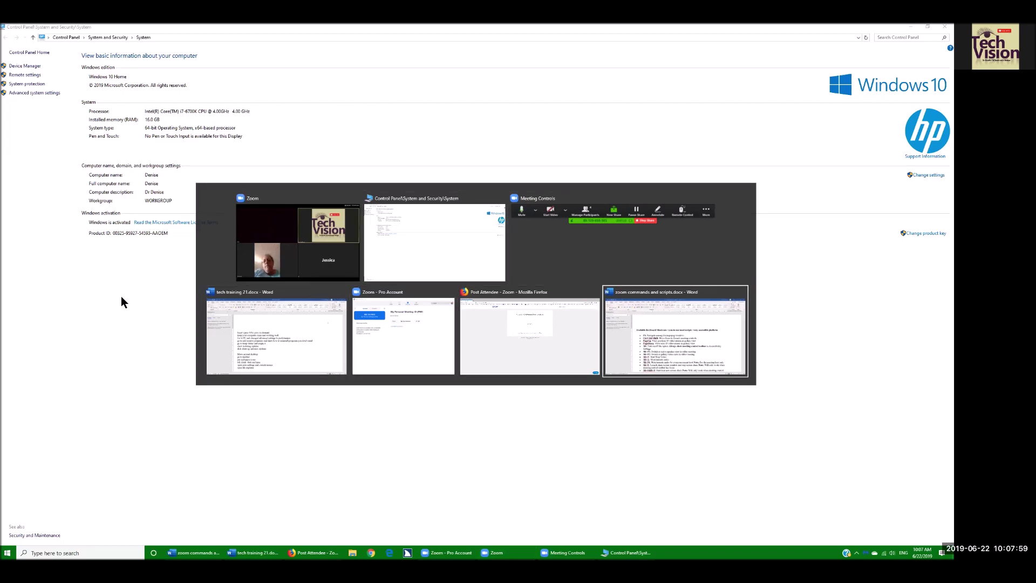
key(Tab)
key(Tab)
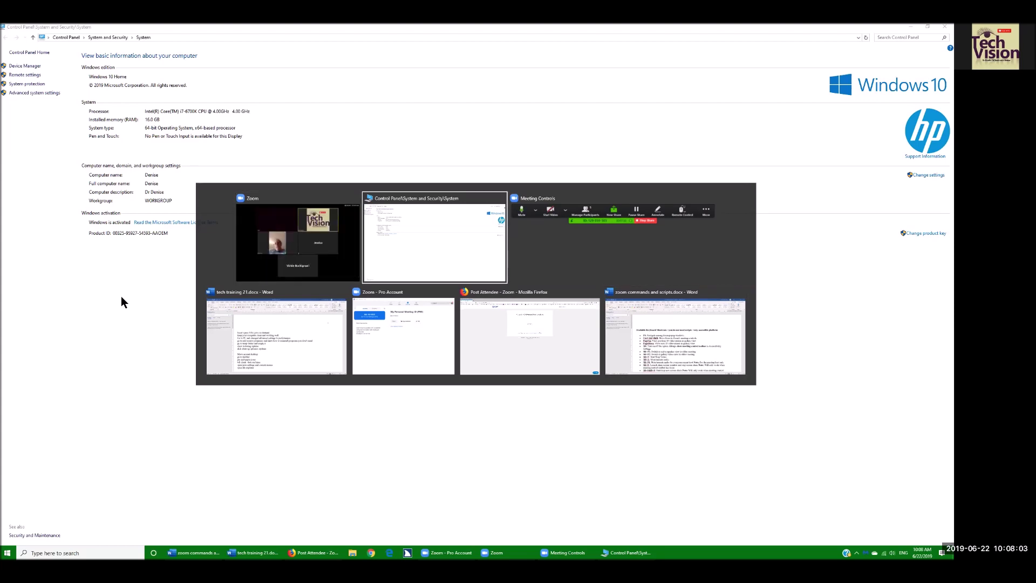
Step: Return to the System window and close it
key(alt)
click(122, 298)
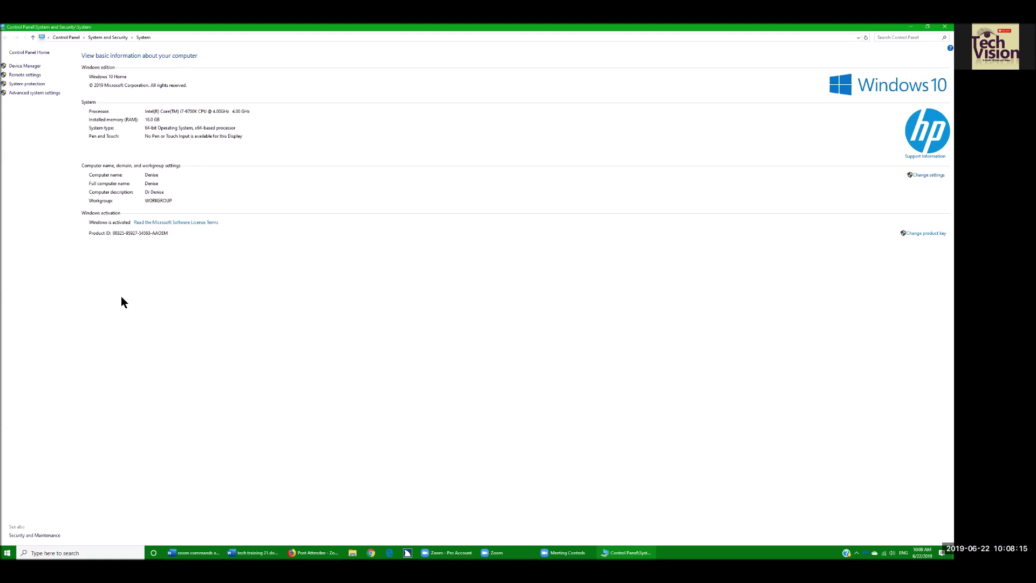
key(alt+F4)
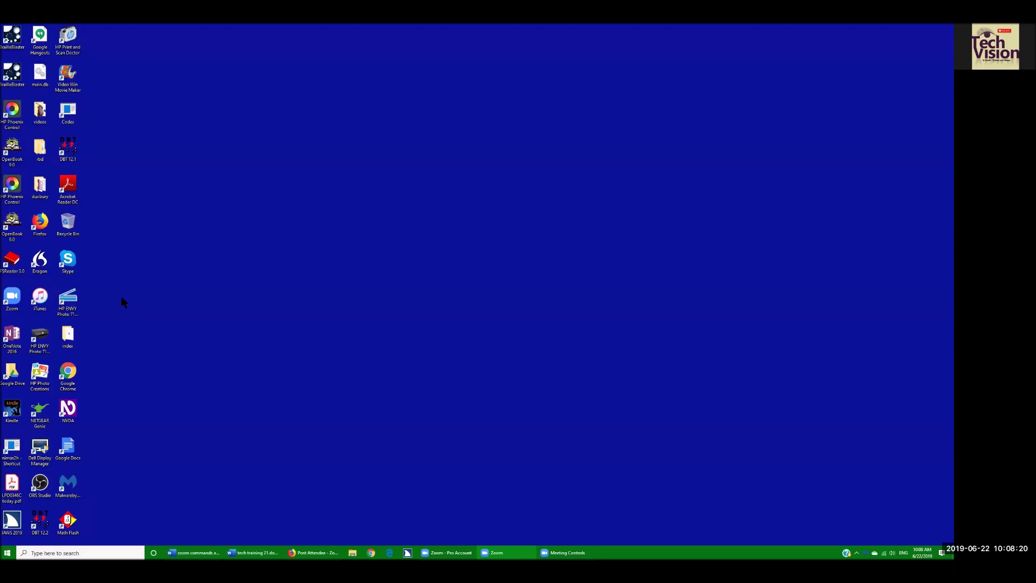
Step: Search Windows for "wor" and dismiss the search without opening anything
key(super)
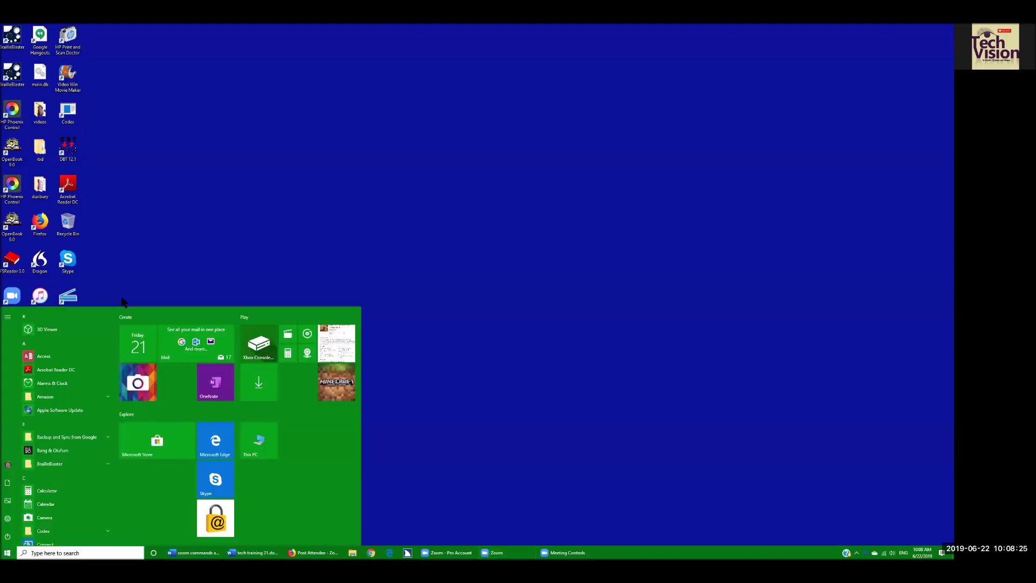
text(wor)
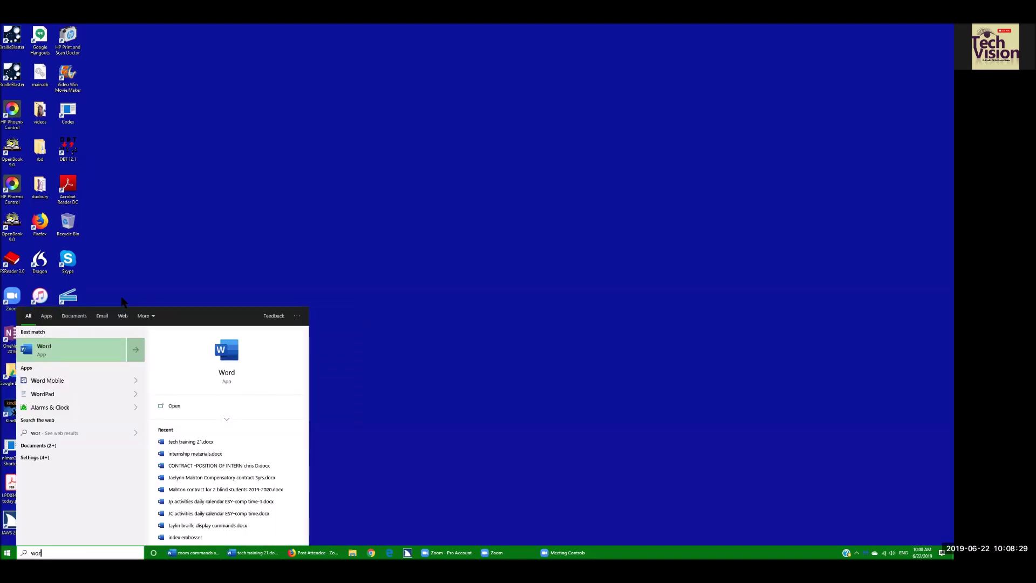
key(Escape)
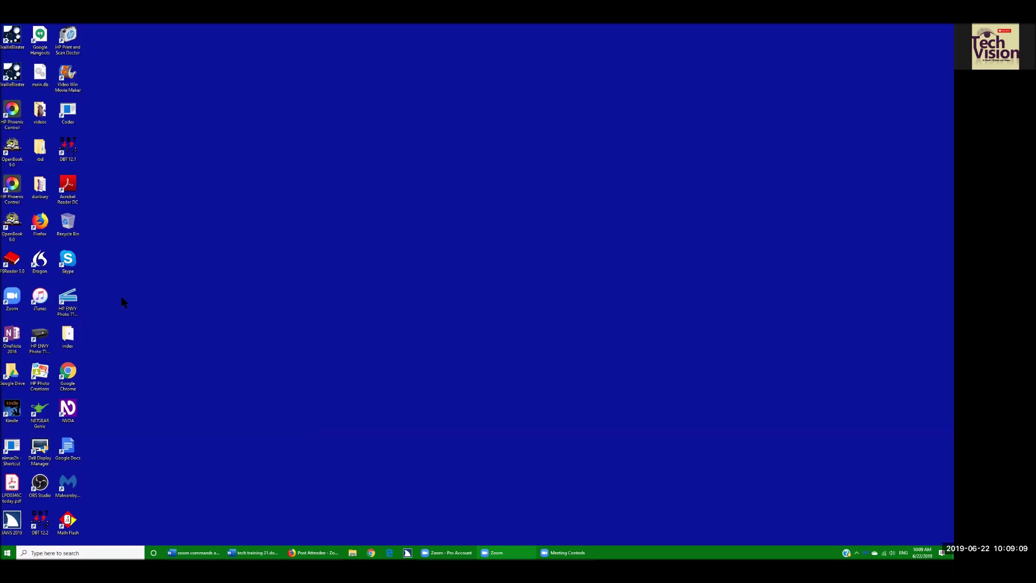
Step: Search Windows for "ind", open Indexing Options and bring up the list for modifying the indexed locations
key(super)
text(ind)
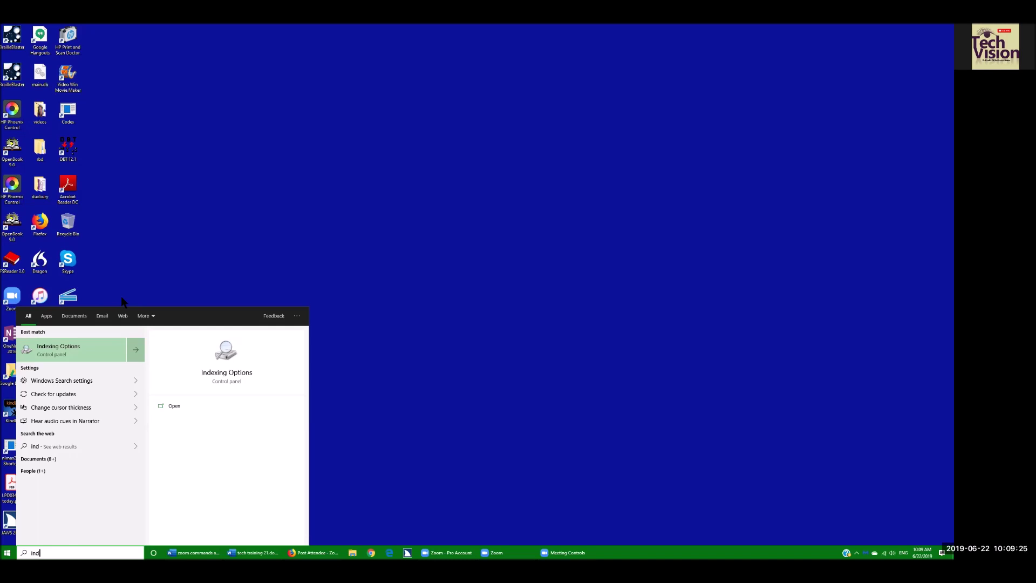
key(Return)
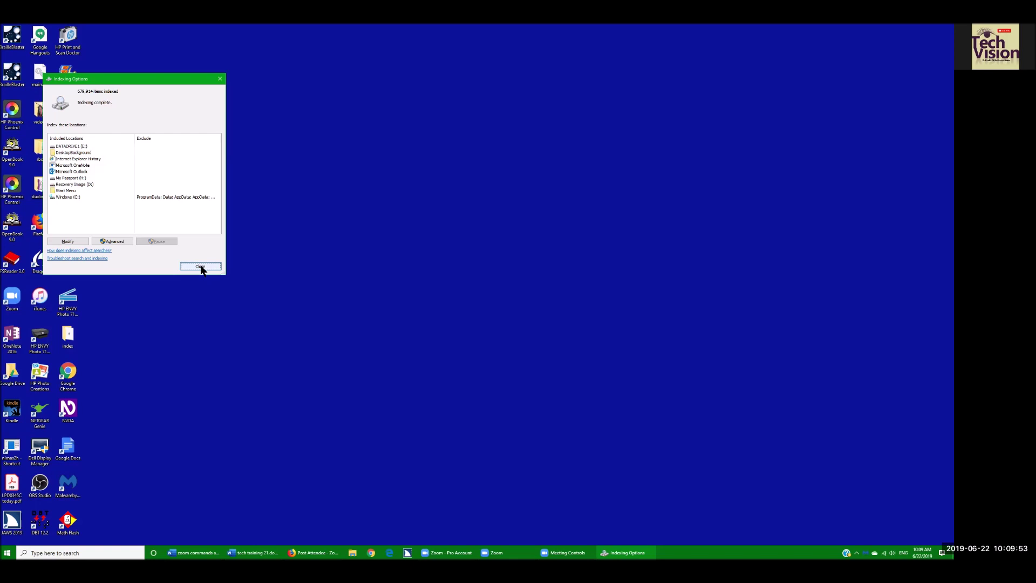
key(alt+m)
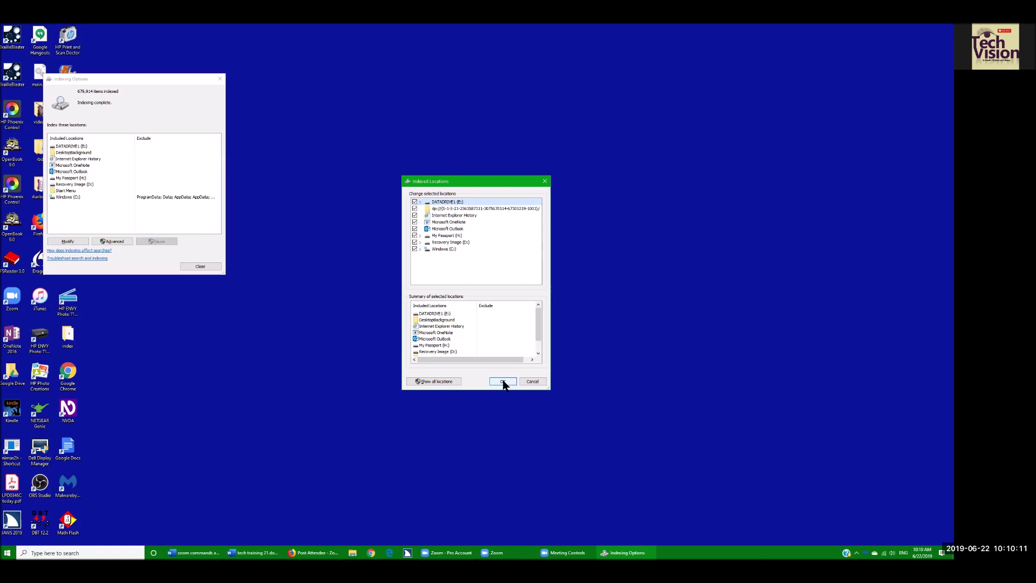
Step: Look through the selected index locations down to Windows (C:), and close Indexing Options
key(Down)
key(Down)
key(Down)
key(Down)
key(Down)
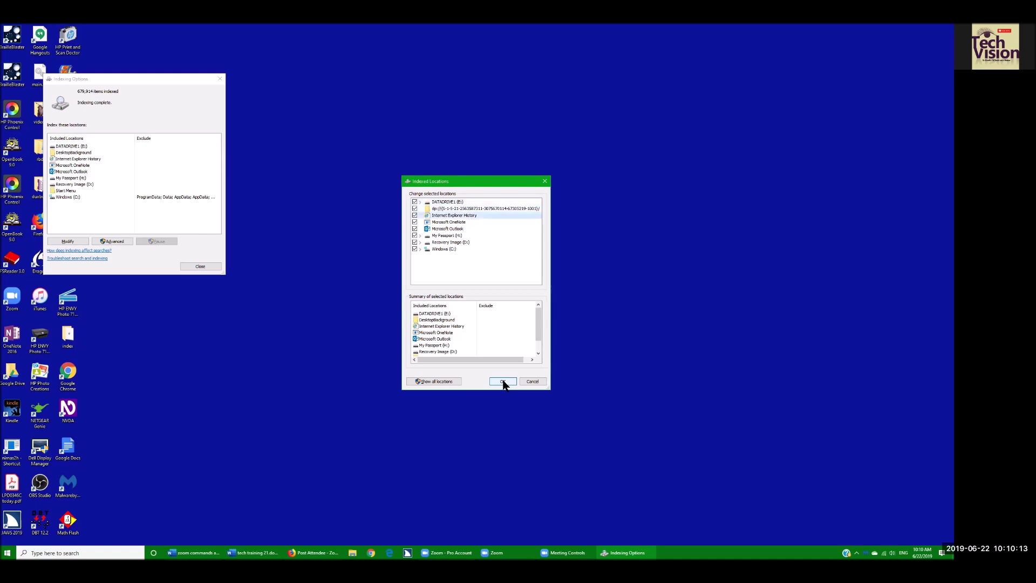
key(Down)
key(Down)
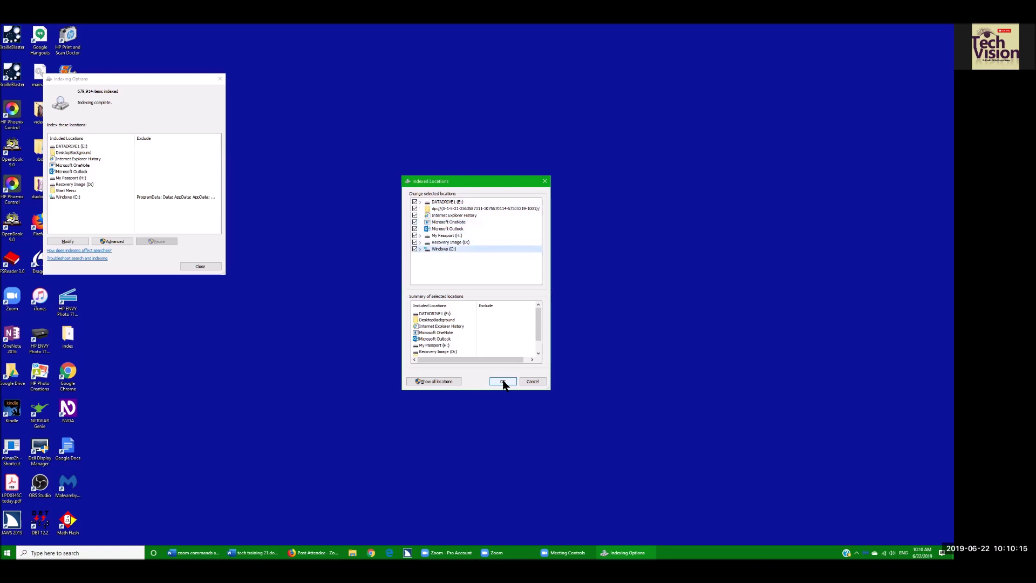
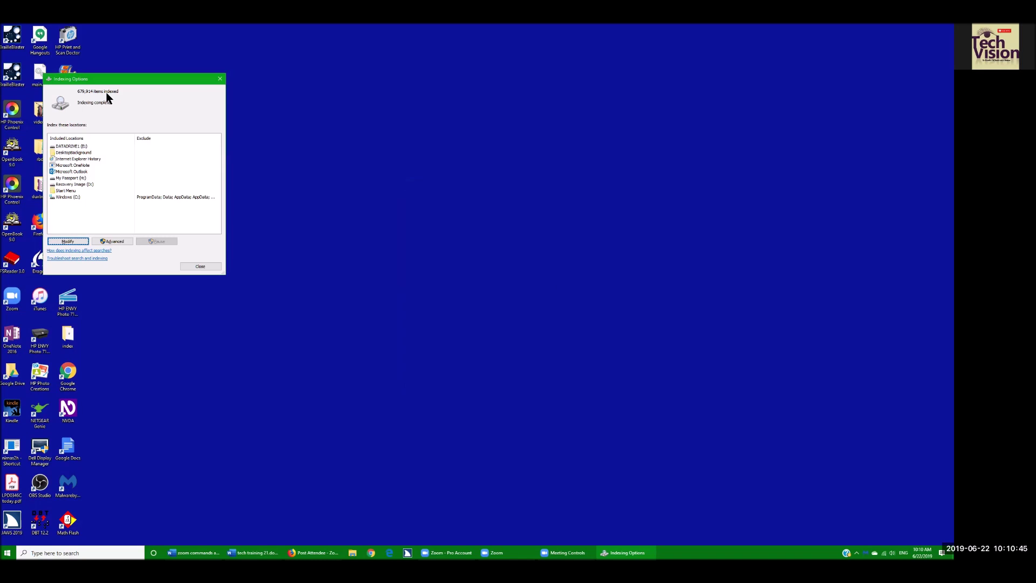
key(Escape)
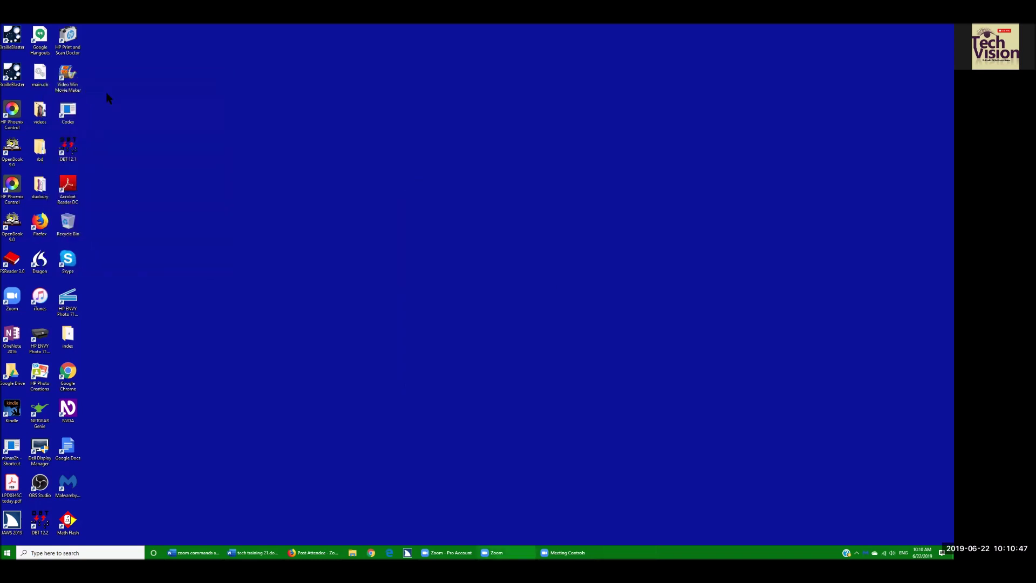
key(alt+Tab)
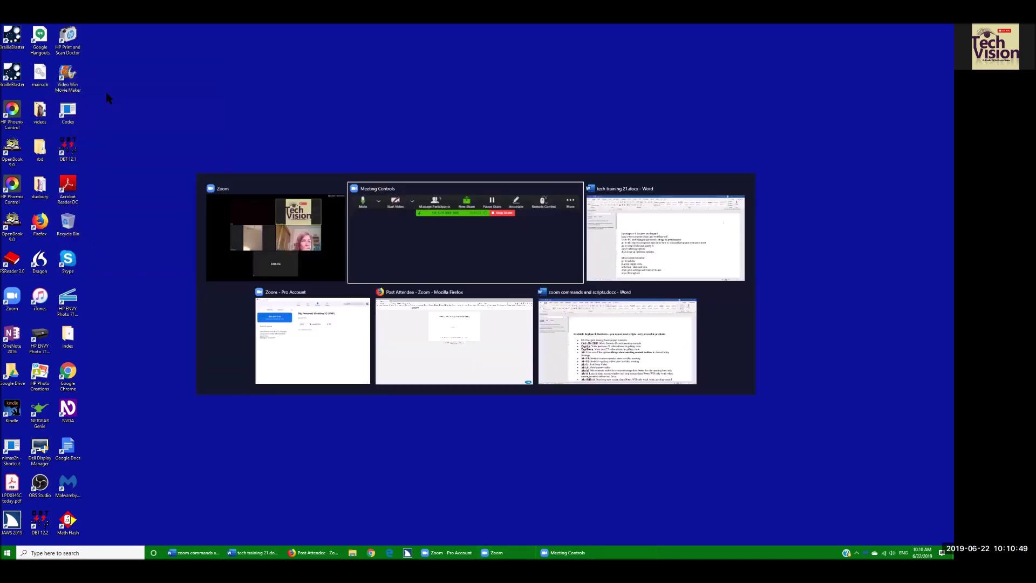
key(Escape)
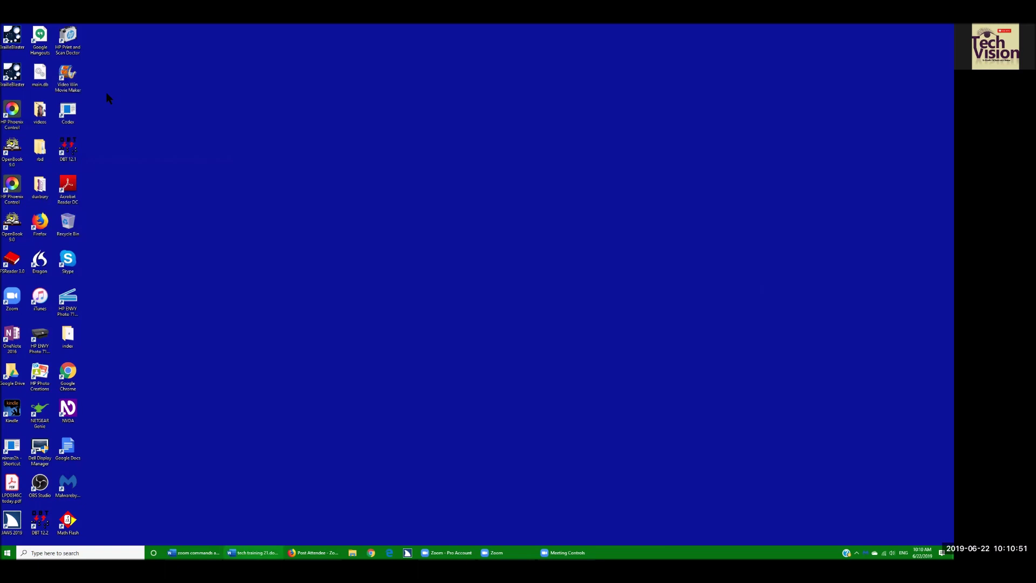
Step: Run %temp% to open the Windows temporary files folder
click(108, 95)
key(super+r)
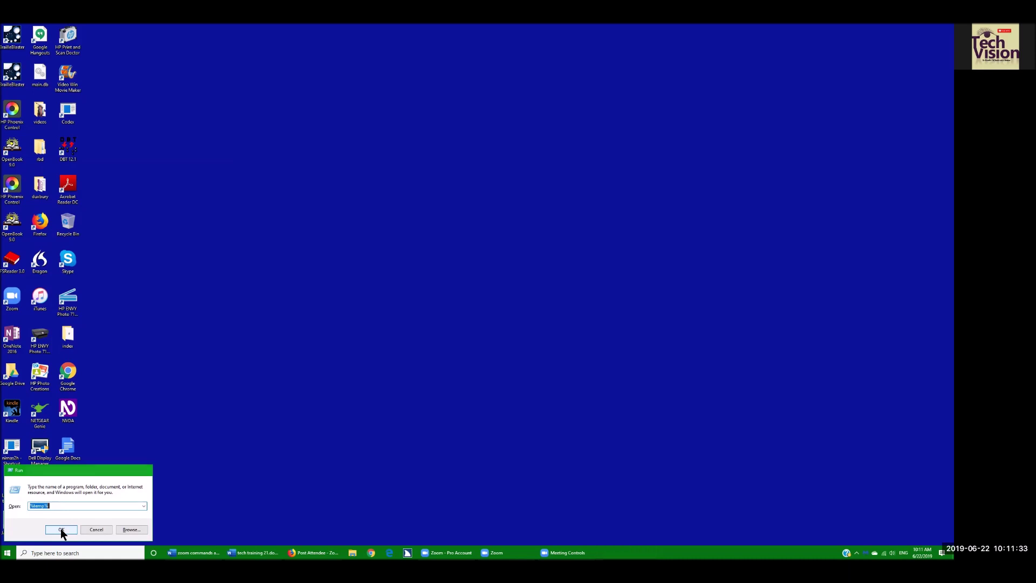
click(60, 529)
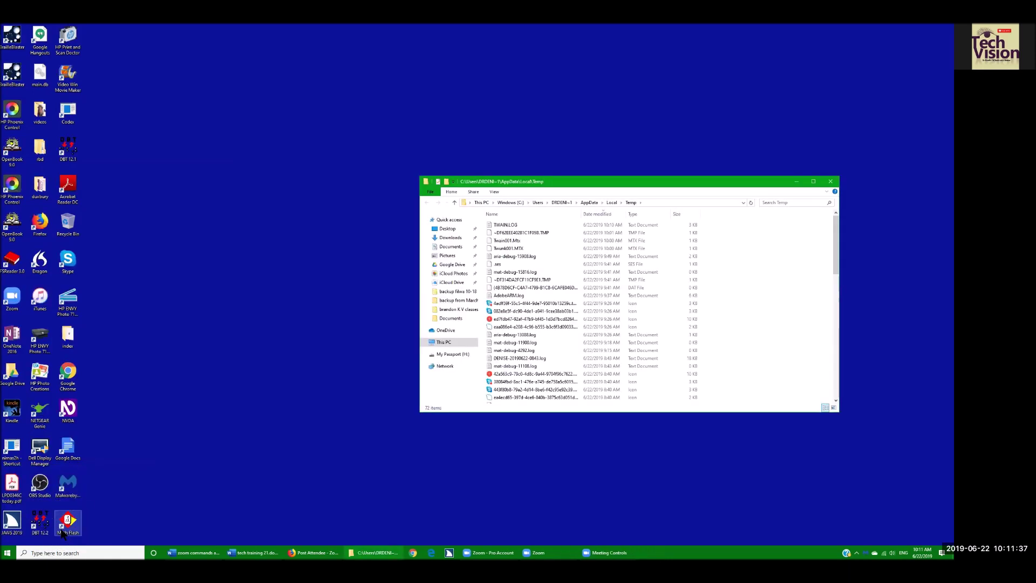
Step: Select all the files in the Temp folder and permanently delete them, bypassing the Recycle Bin
click(61, 534)
key(ctrl+a)
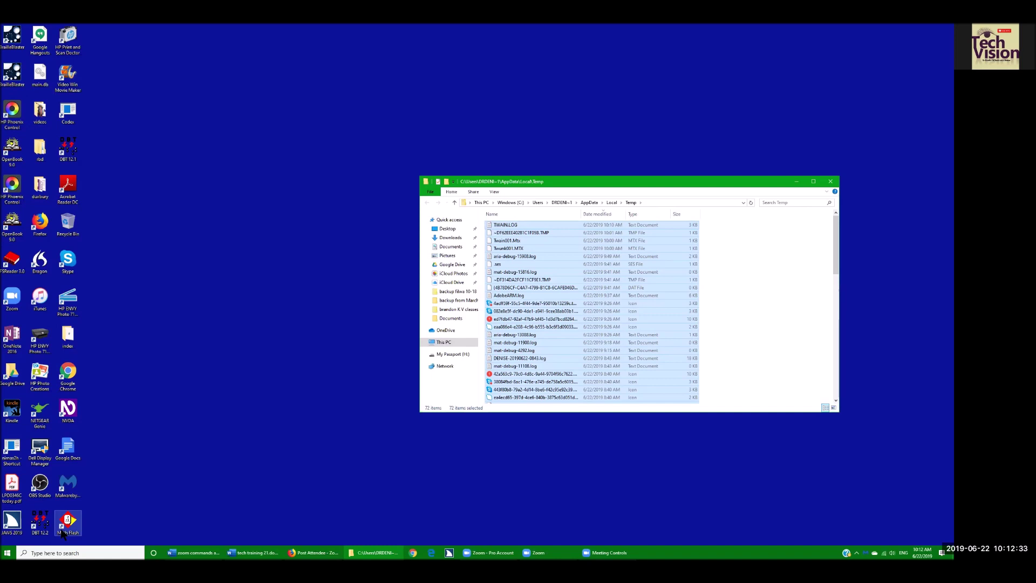
key(shift+Delete)
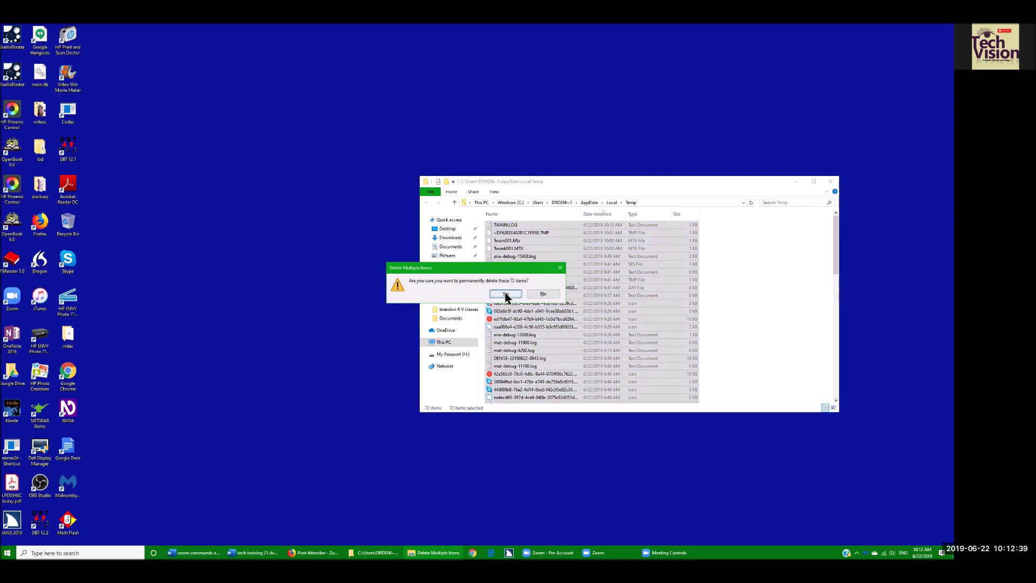
click(506, 294)
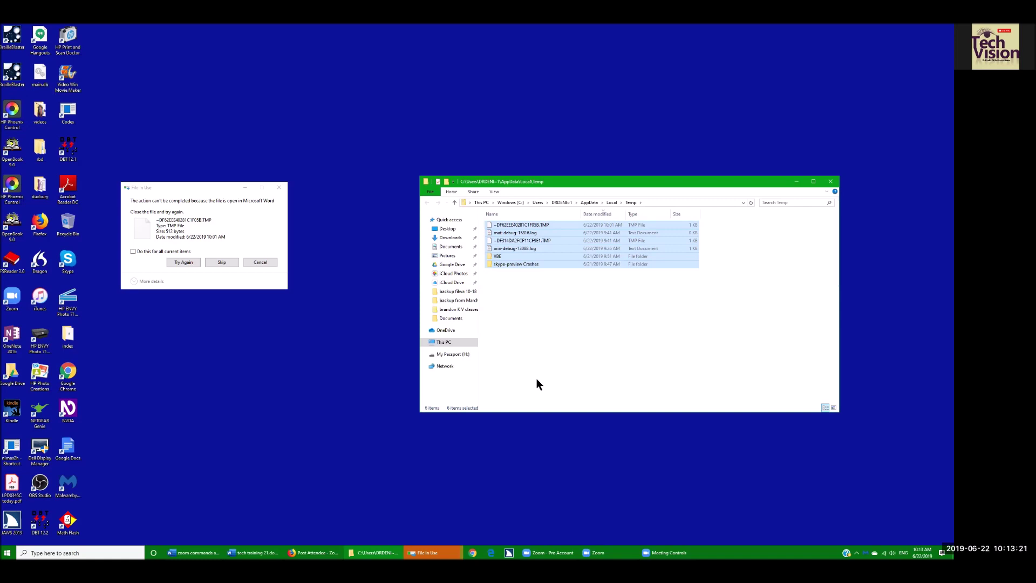
Step: Switch to the File In Use prompt, skip the locked files for all current items, and close the Temp folder
key(alt+Tab)
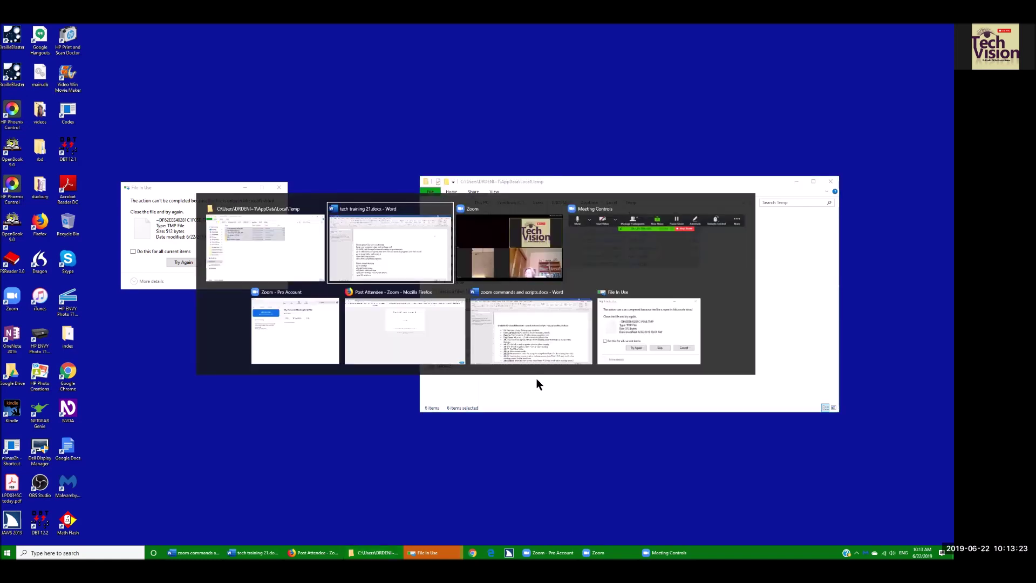
key(Tab)
key(Tab)
key(Tab)
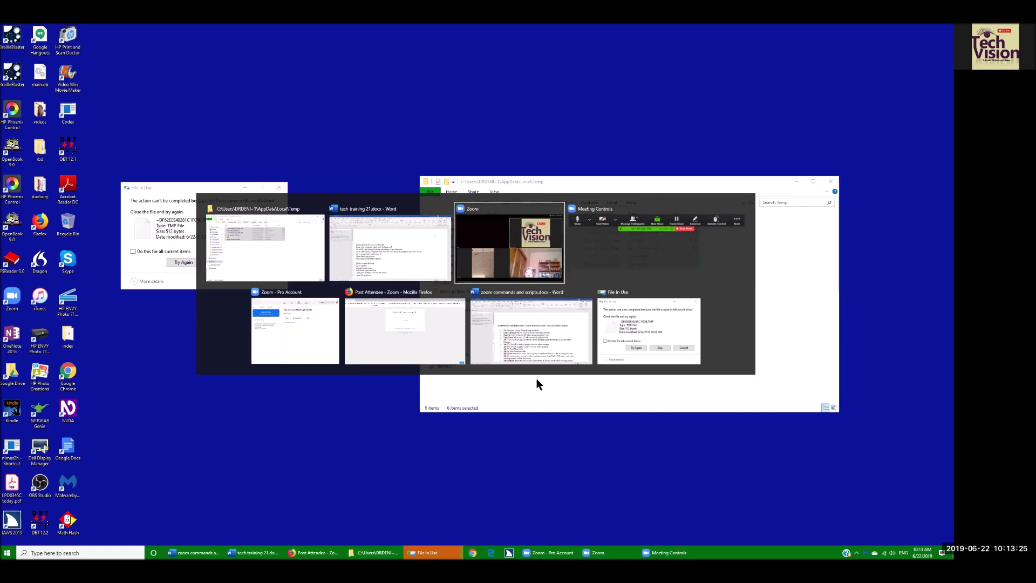
key(Tab)
key(Tab)
key(Tab)
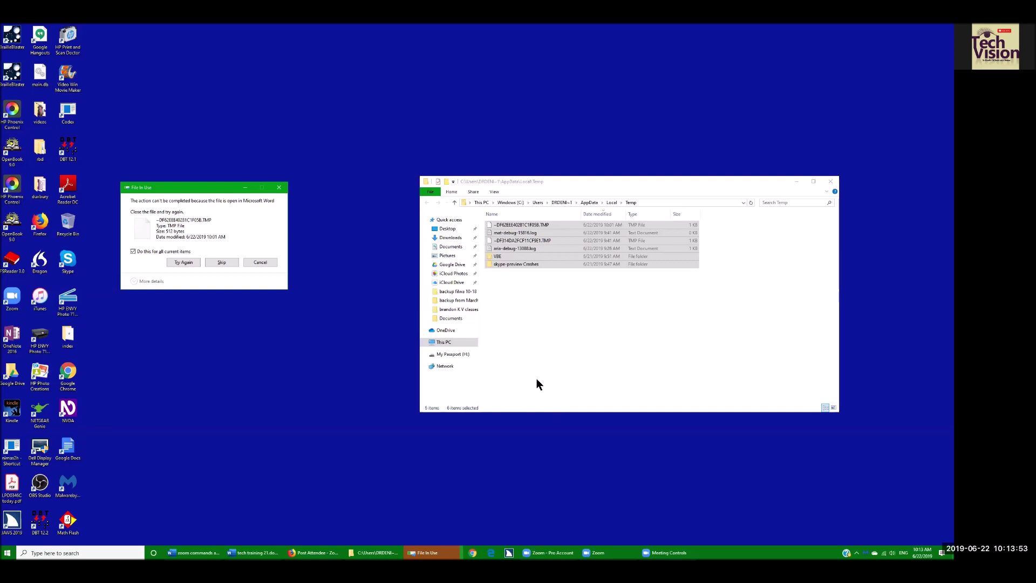
key(Return)
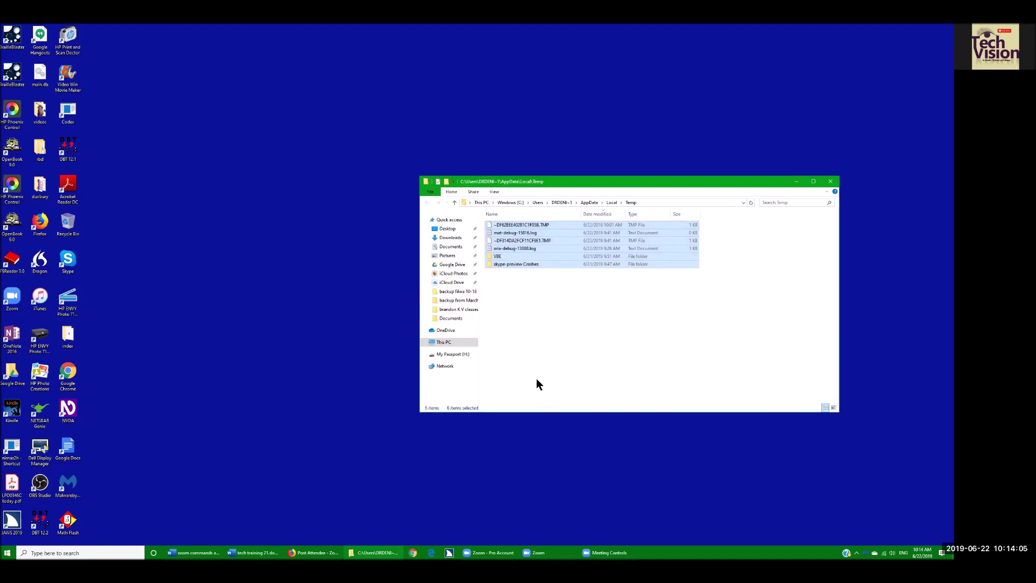
key(alt+F4)
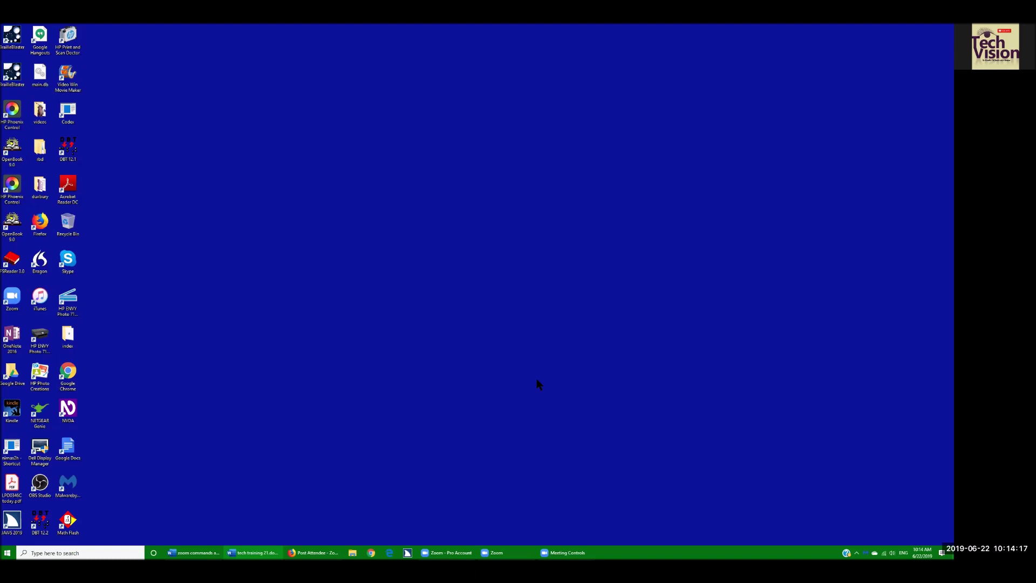
Step: Search Windows for "disk", open Disk Cleanup and accept Windows (C:) as the drive to clean up
key(super)
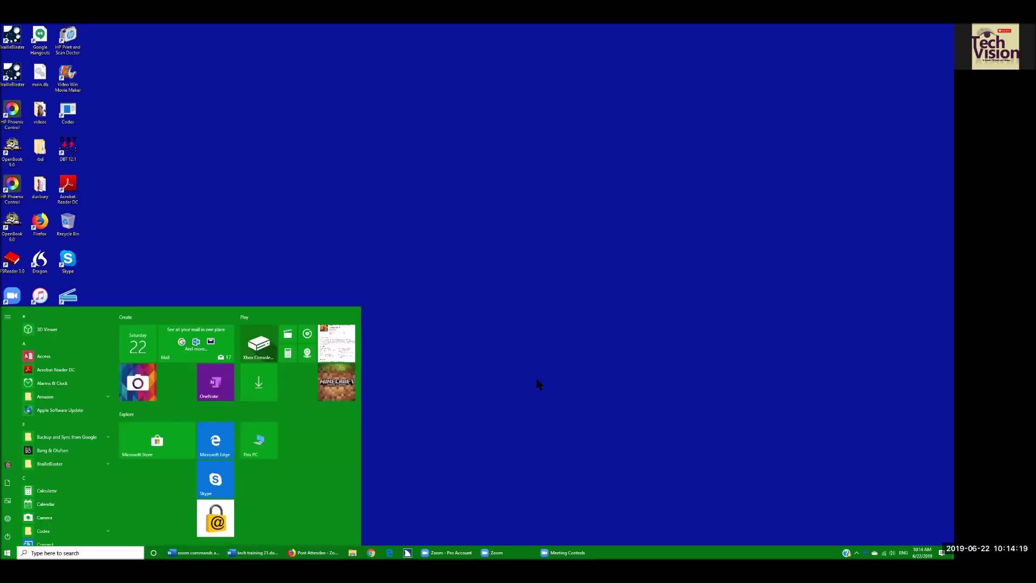
text(disk)
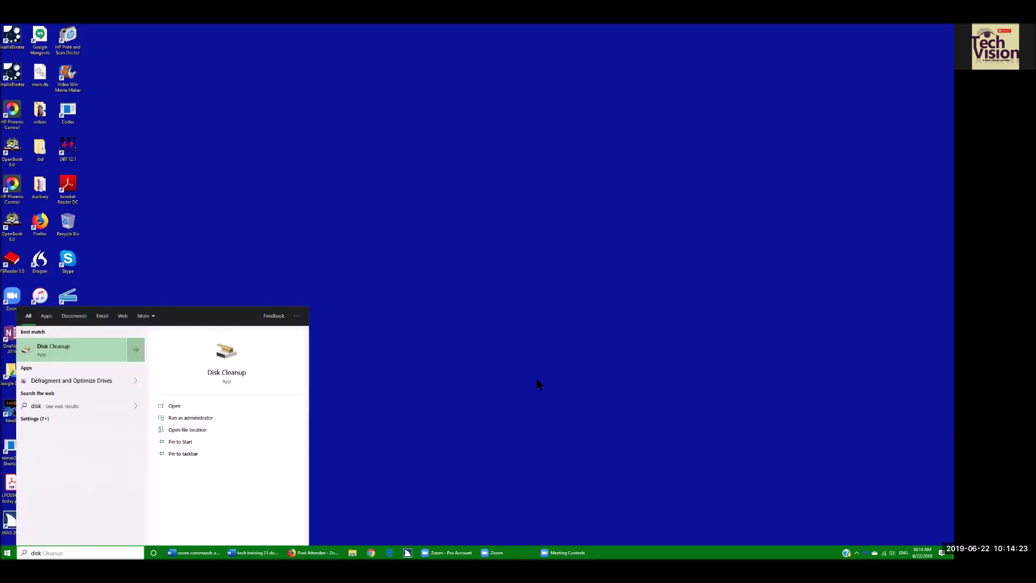
key(Return)
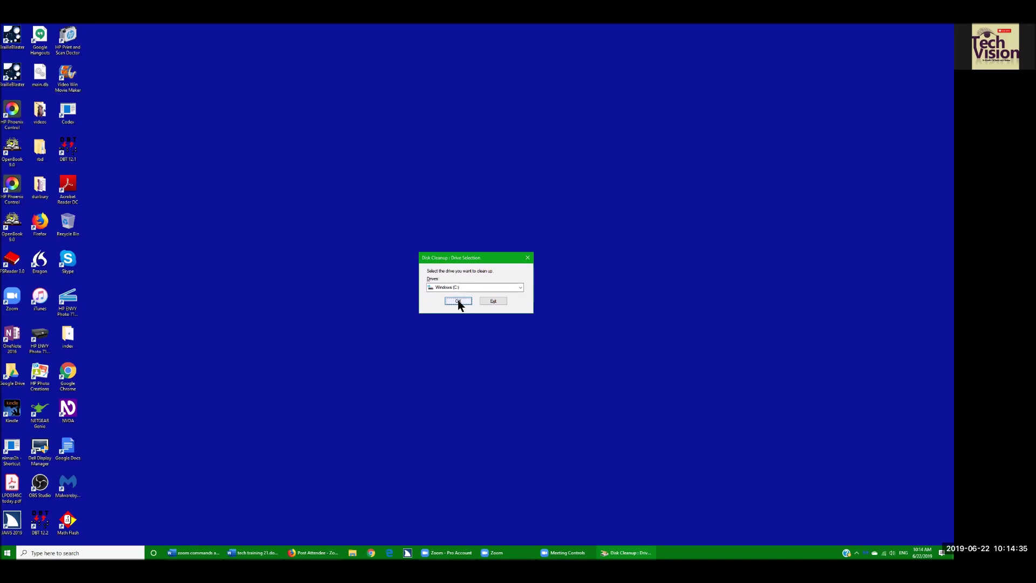
click(458, 302)
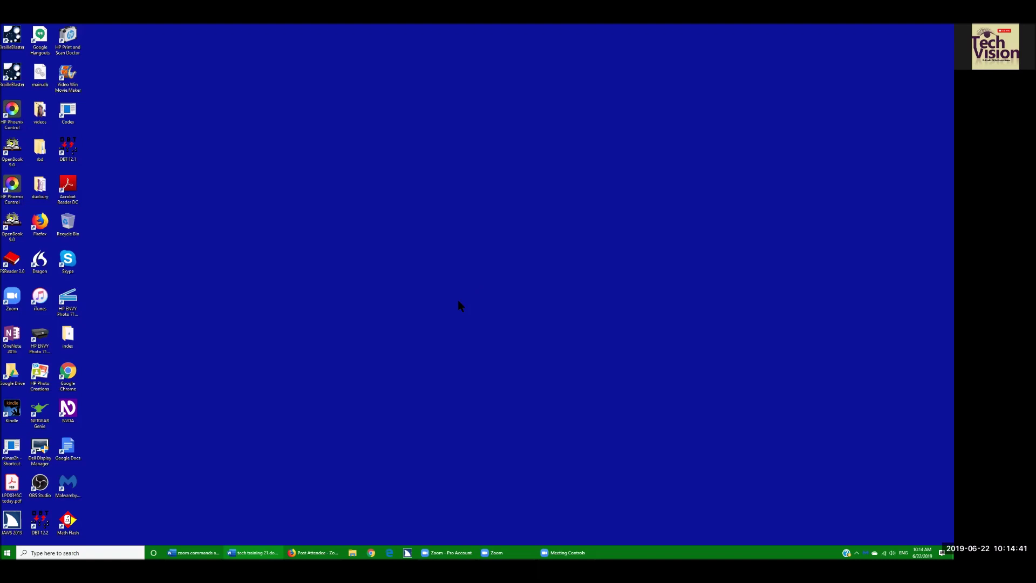
Step: Search Windows for "opt" to find Defragment and Optimize Drives, and dismiss the search without opening it
key(super)
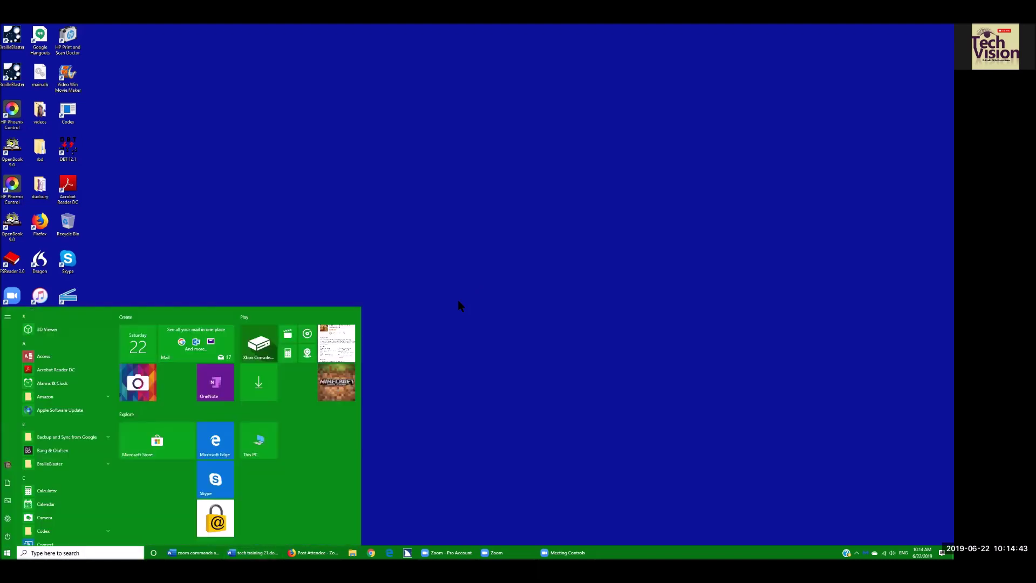
text(opt)
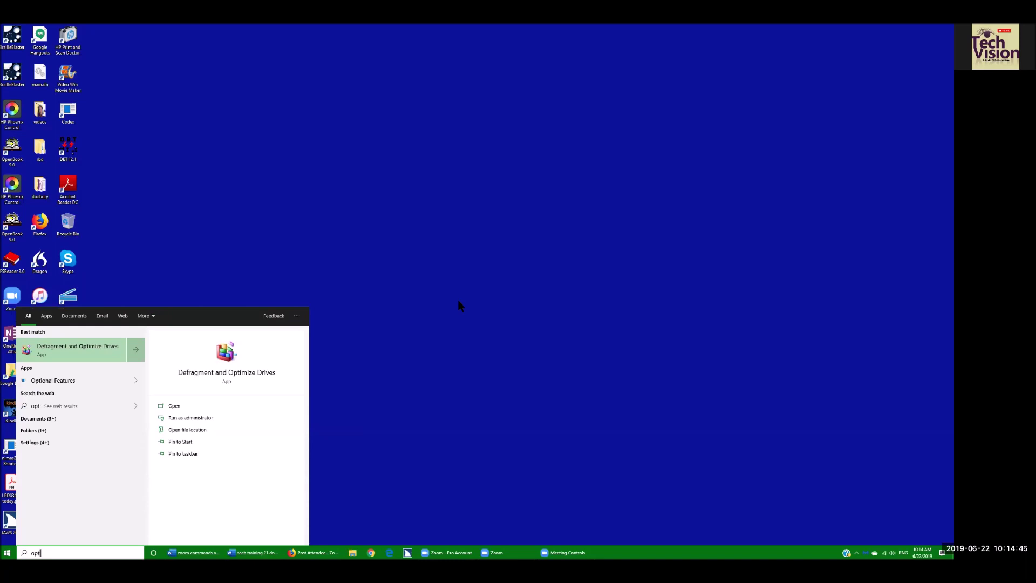
key(ctrl)
key(Escape)
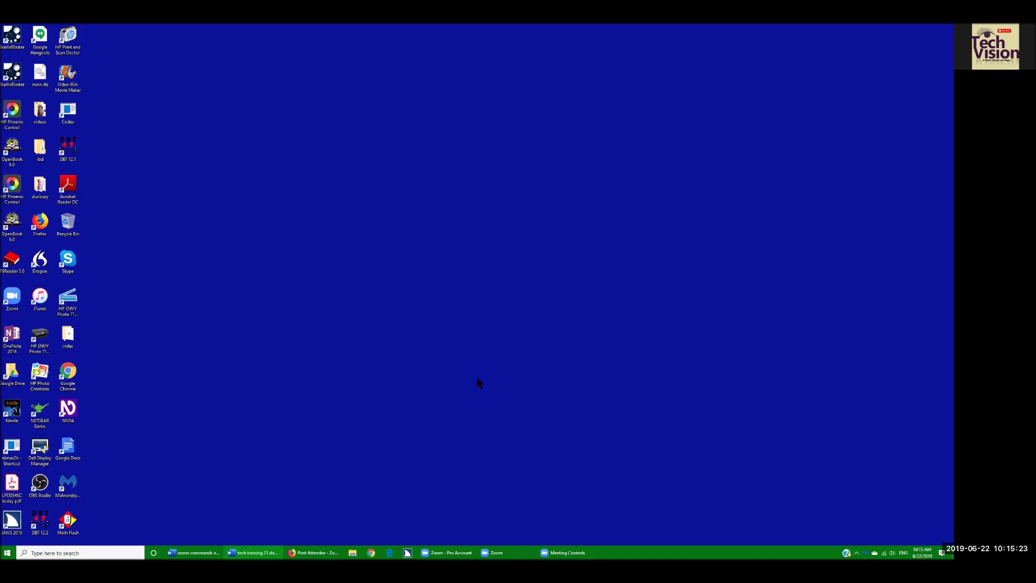
Step: Go through the taskbar items one by one to Google Chrome, open a Chrome window and close it
key(super+t)
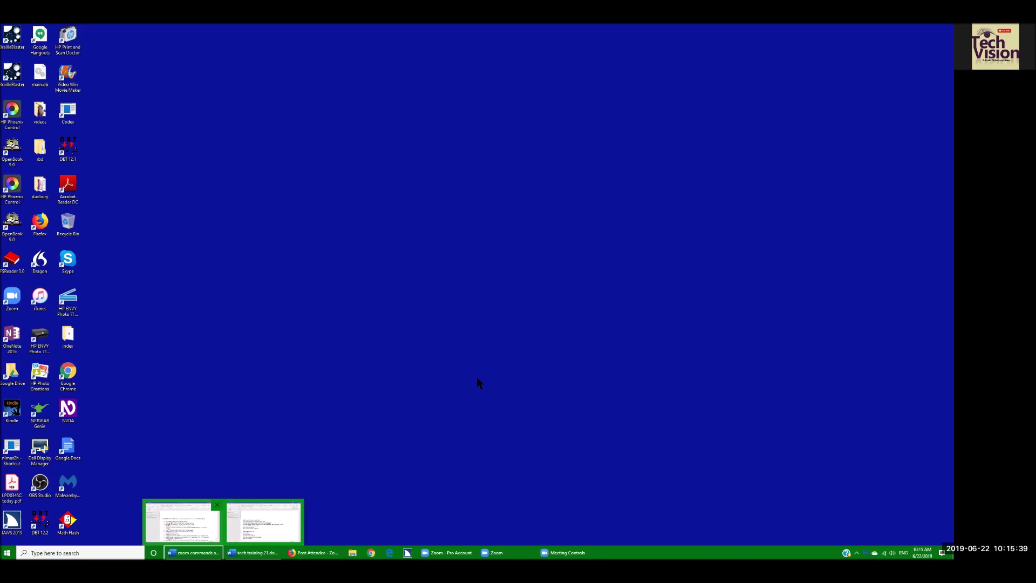
key(Right)
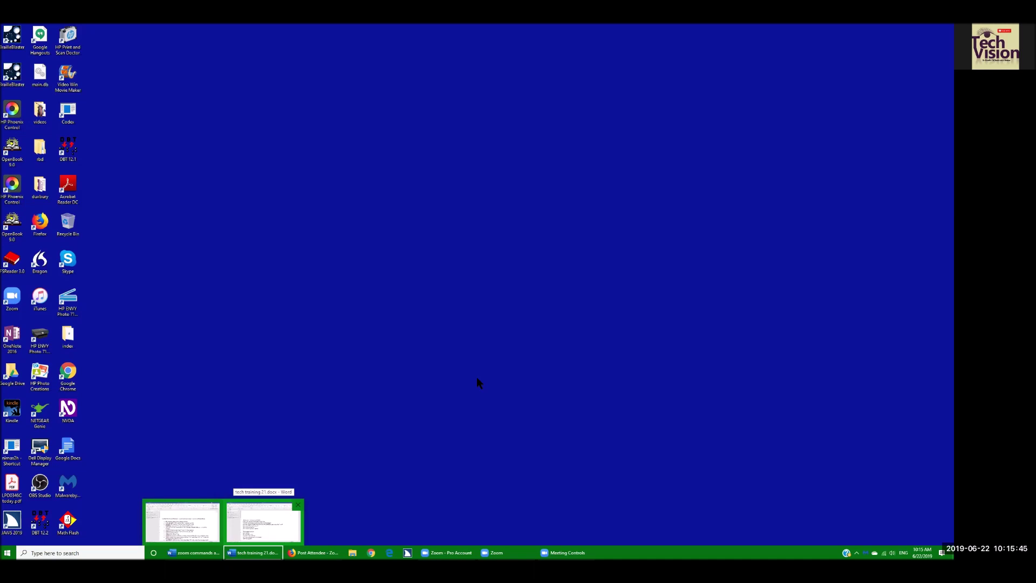
key(Right)
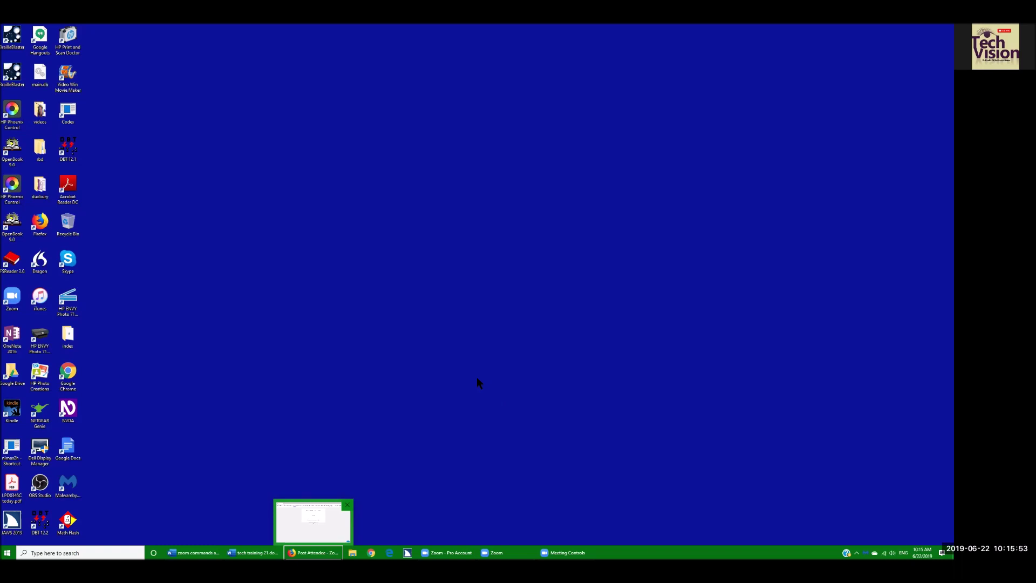
key(Right)
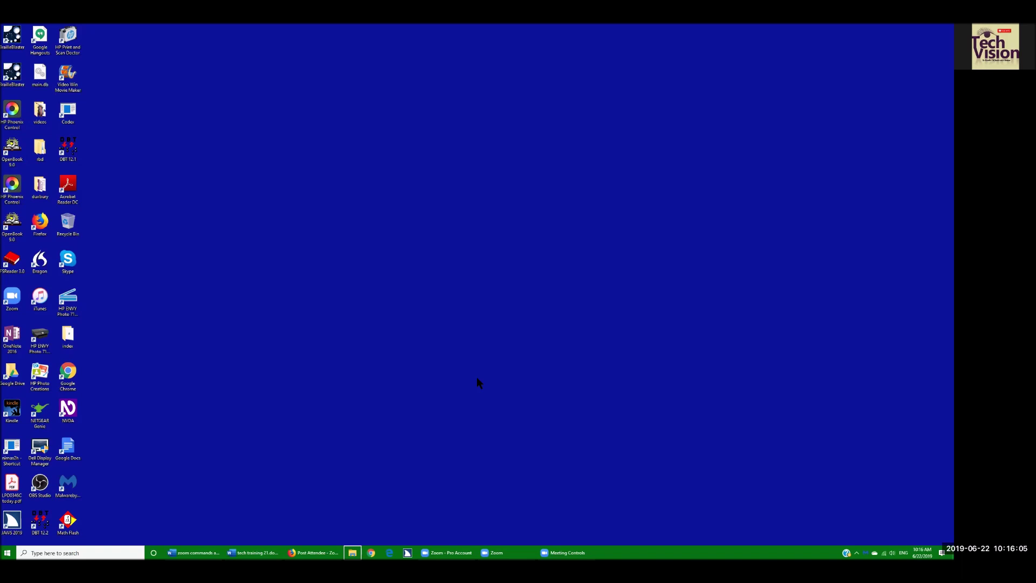
key(Right)
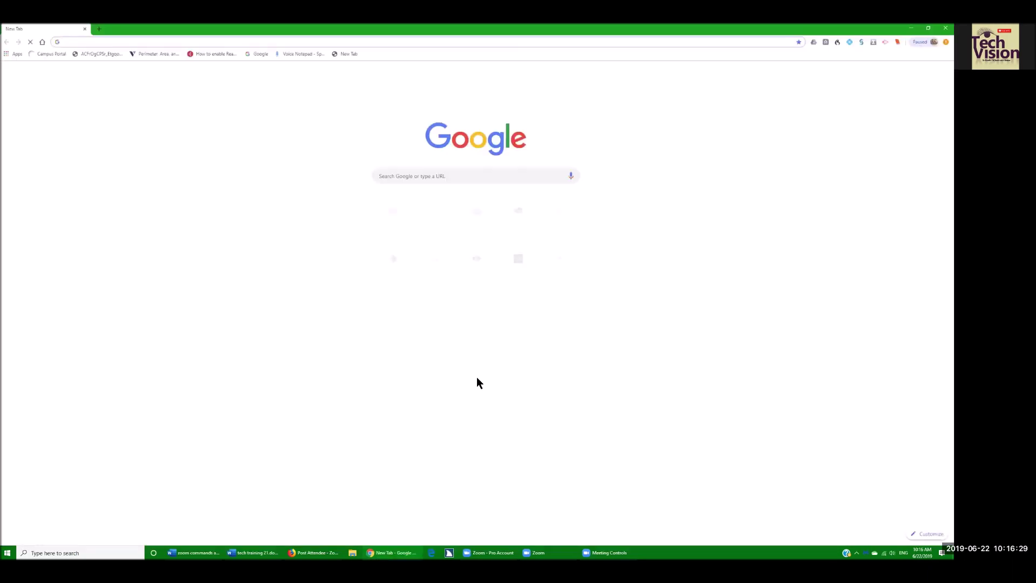
click(477, 378)
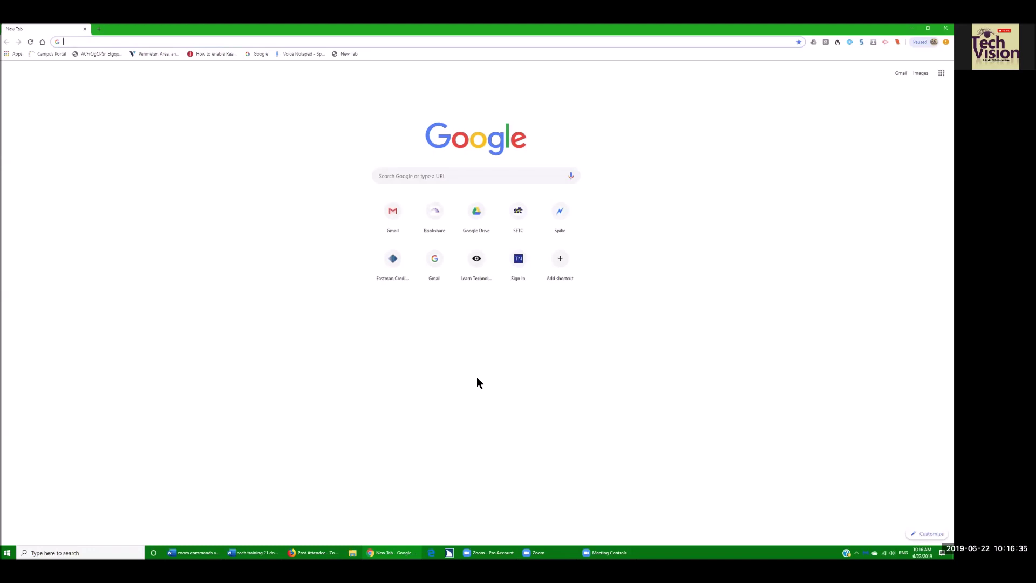
key(alt+F4)
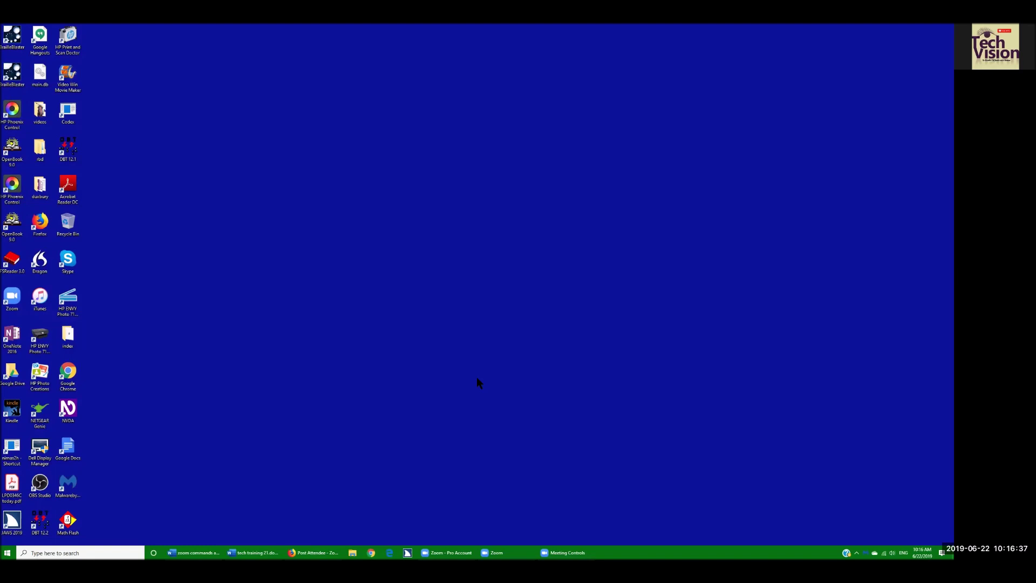
Step: Show the hidden system tray icons, close them, and look through the notification area past OneDrive to the volume icon
click(477, 378)
key(super+b)
key(Return)
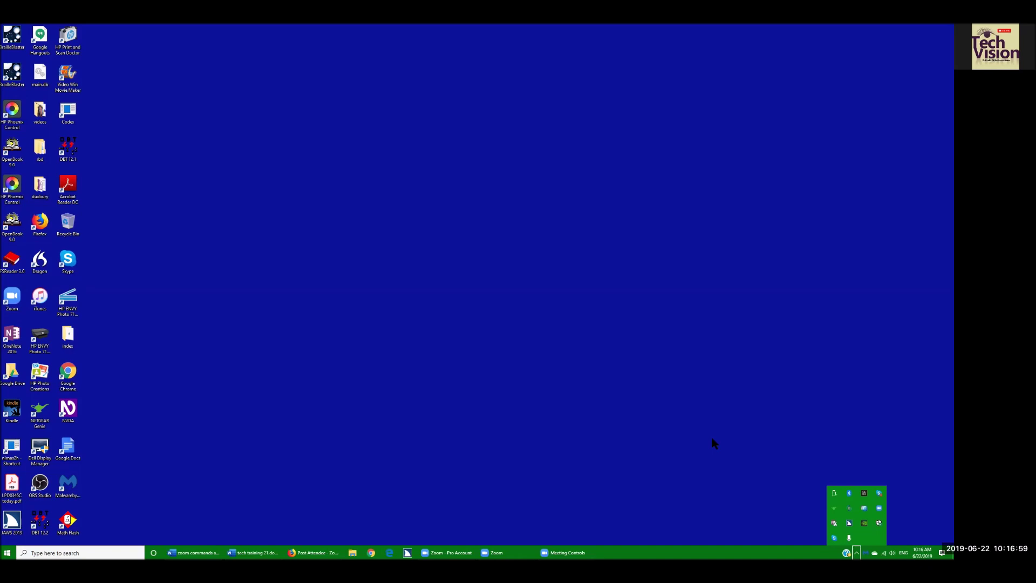
key(Up)
key(Left)
key(ctrl)
key(Escape)
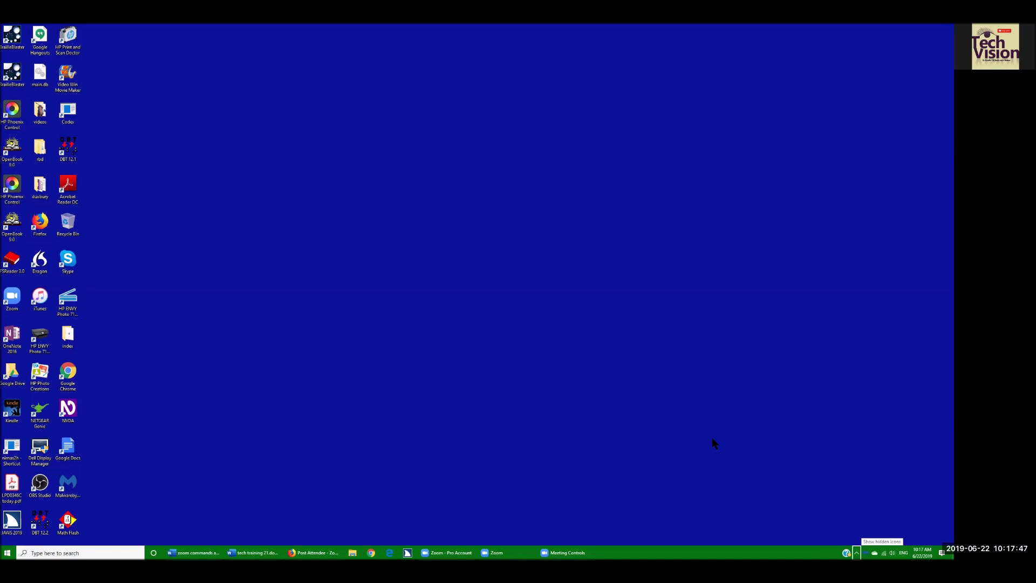
key(Right)
key(Right)
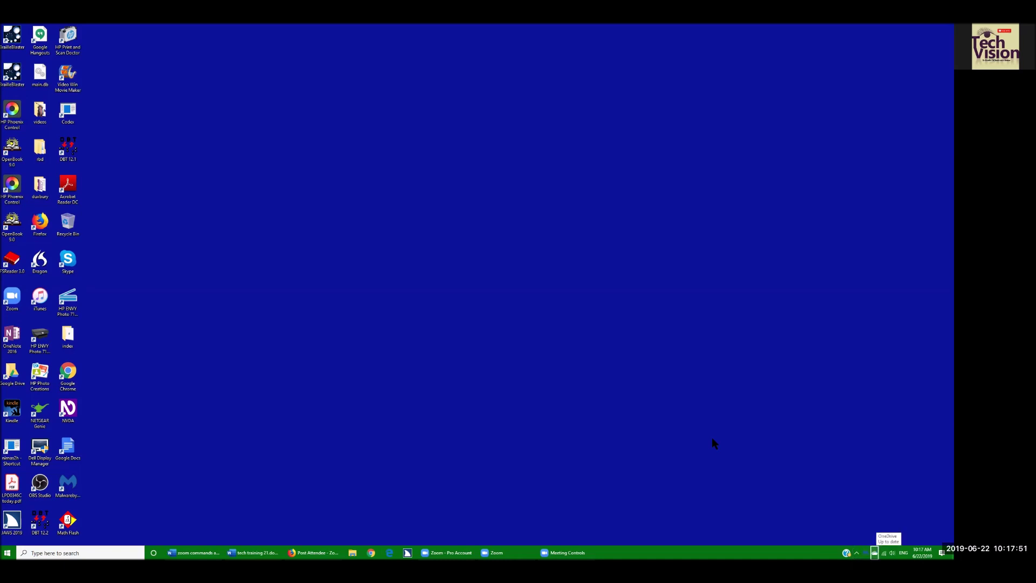
key(Right)
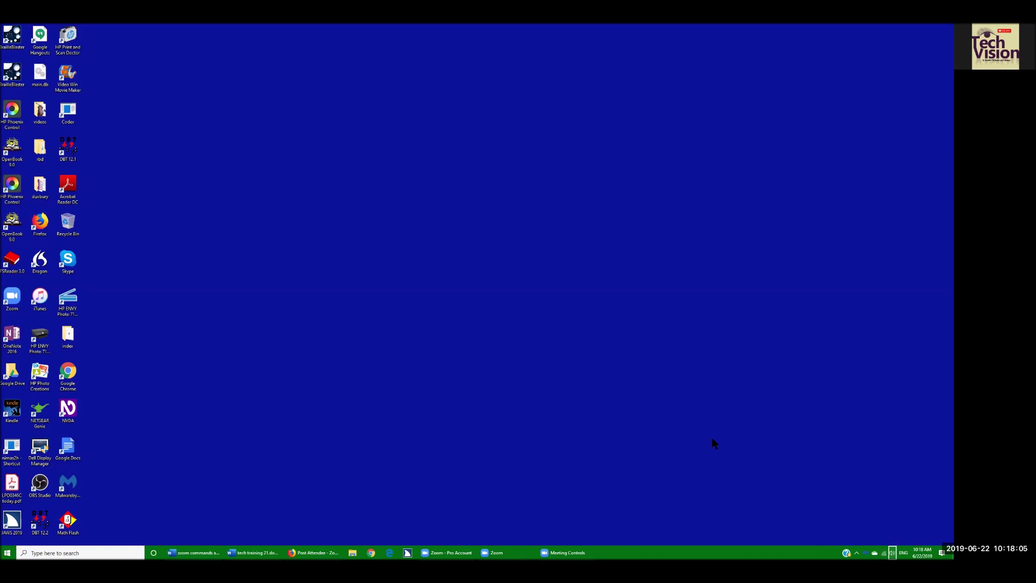
Step: Jump to desktop icons by their first letter, reaching Google Hangouts, and continue down to the videos folder
key(ctrl)
key(j)
key(g)
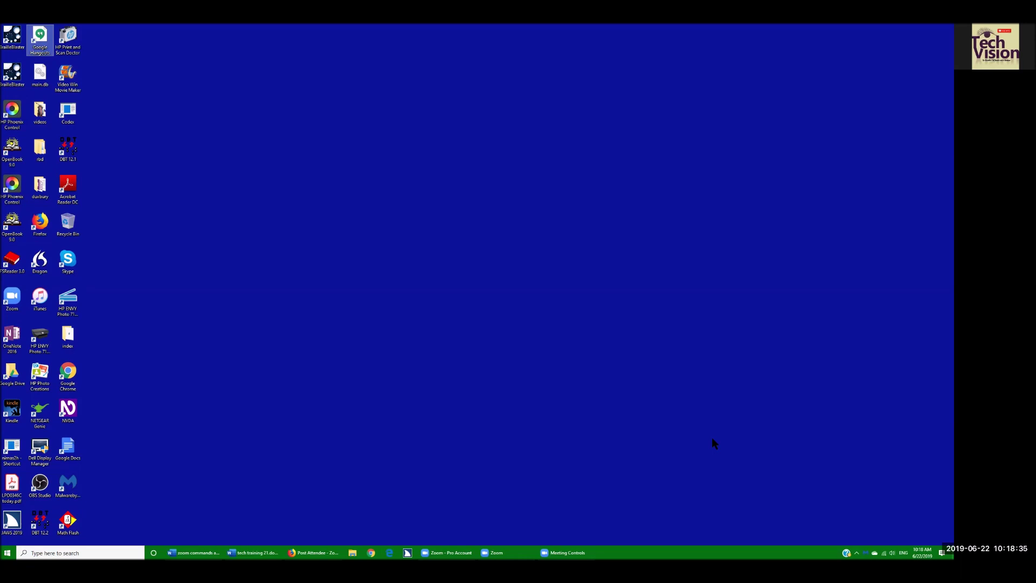
key(Down)
key(Down)
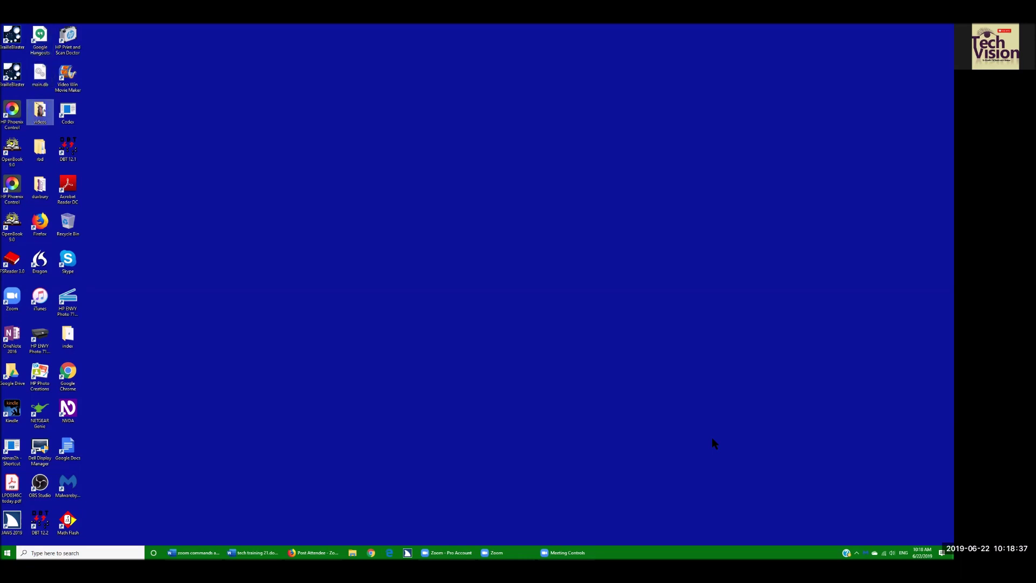
key(ctrl)
Step: Open a new blank Word document from the taskbar and close its Navigation pane
key(super+t)
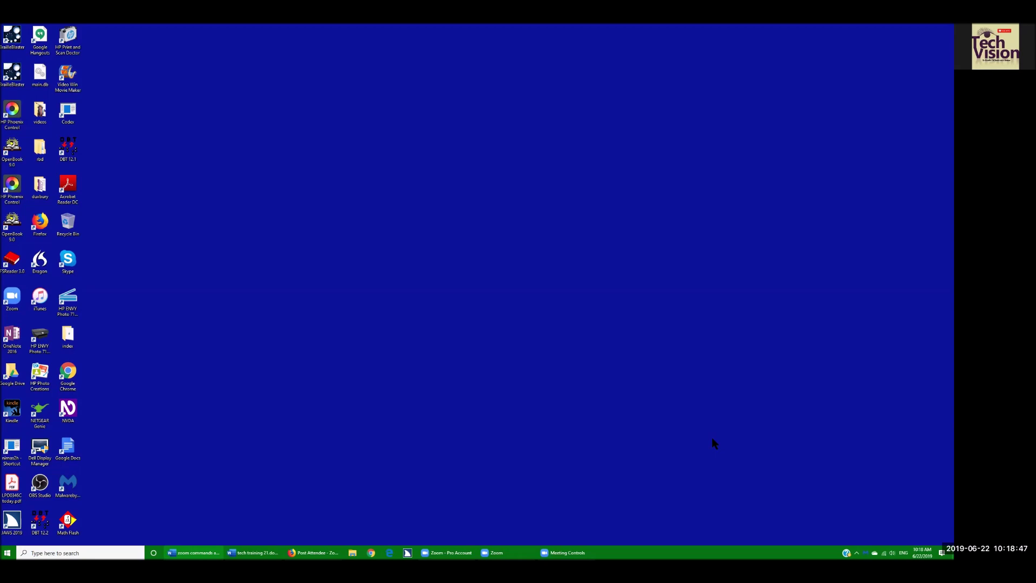
key(Return)
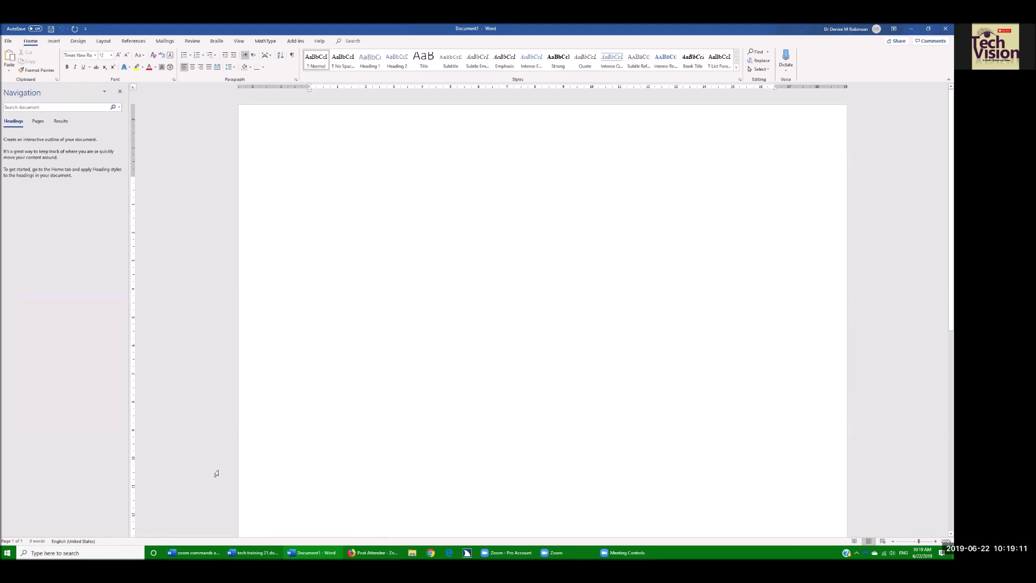
key(ctrl+f)
key(ctrl)
key(ctrl+space)
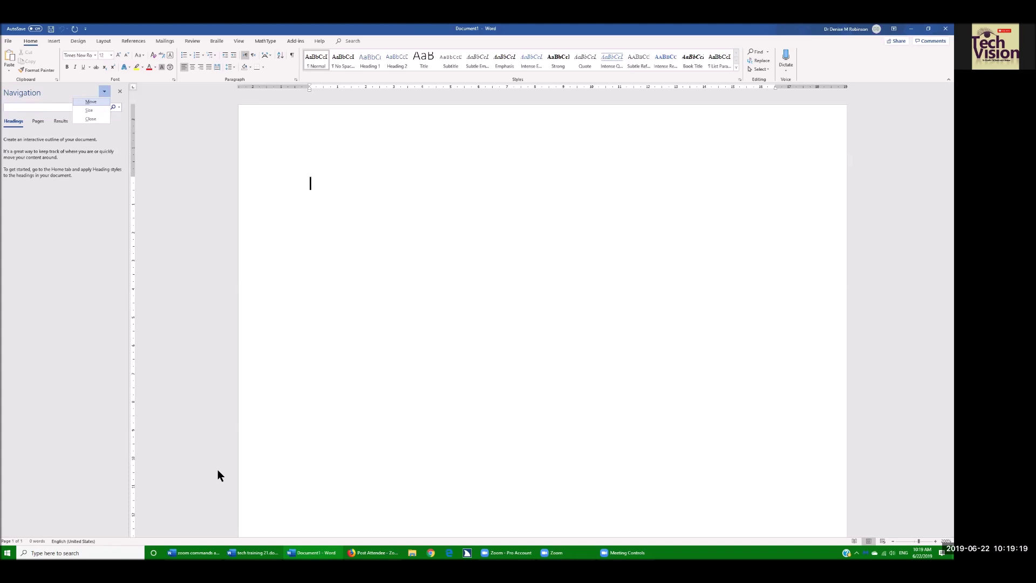
key(c)
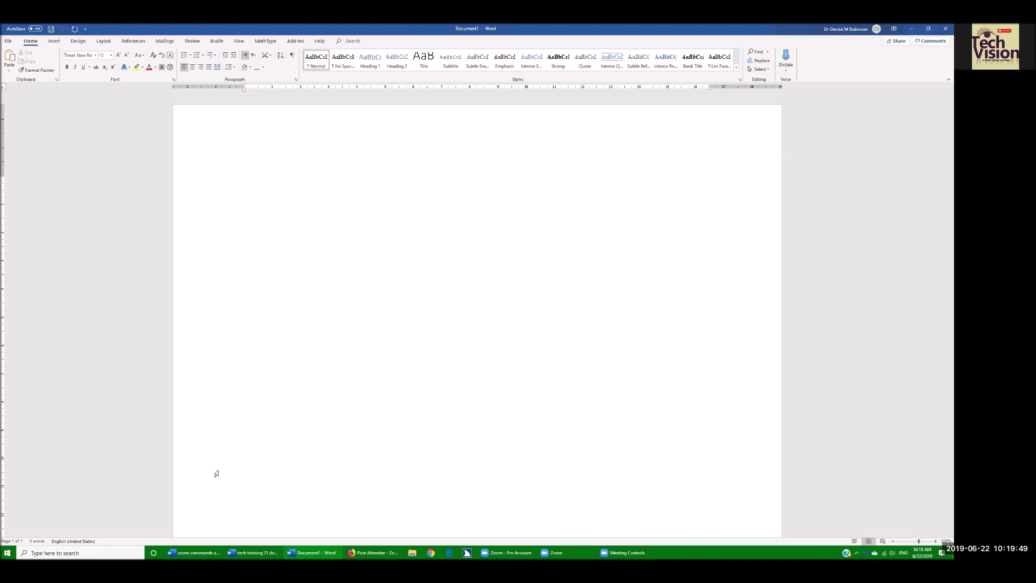
Step: Bring up the Word window's control menu with Restore, Minimize and Close, and dismiss it
key(alt+space)
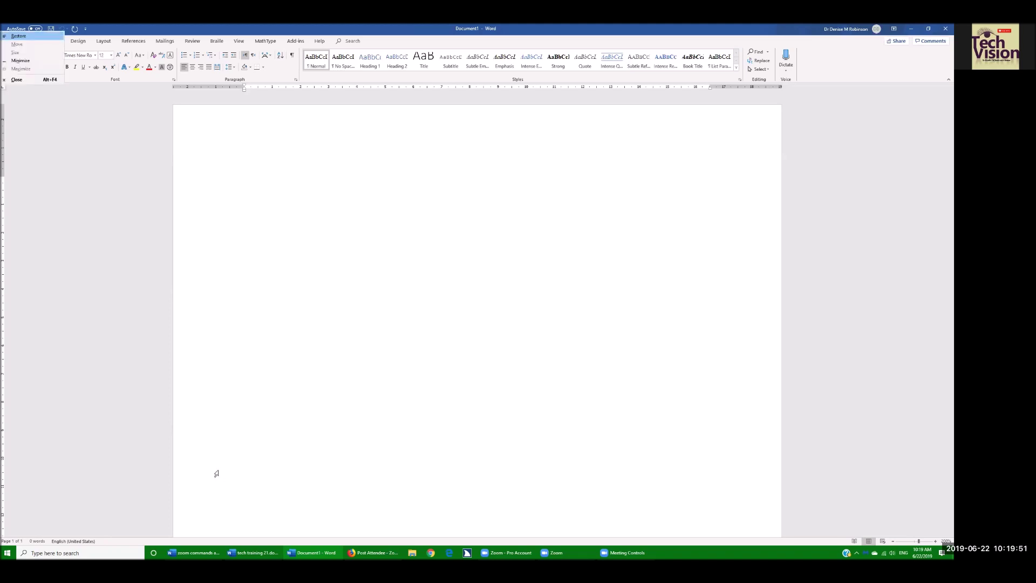
key(ctrl)
key(Escape)
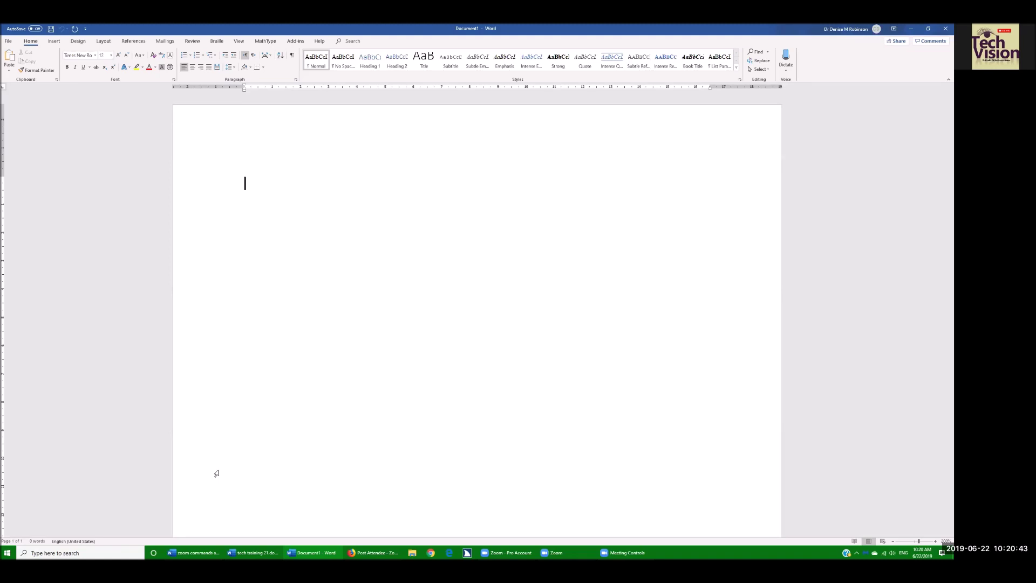
Step: Apply the Normal margin preset, 2.54 cm on every side, to the blank document
key(alt+p)
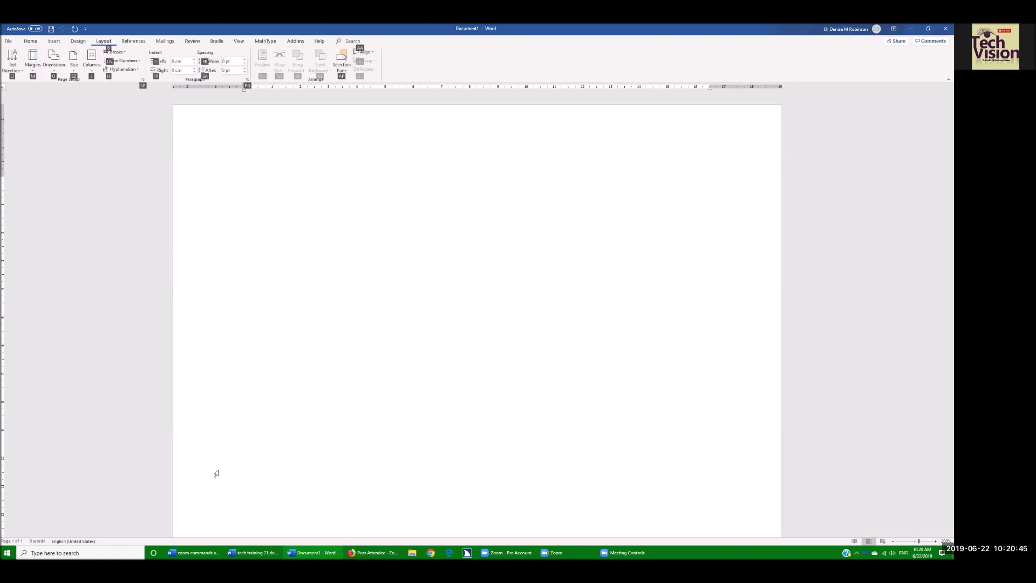
key(m)
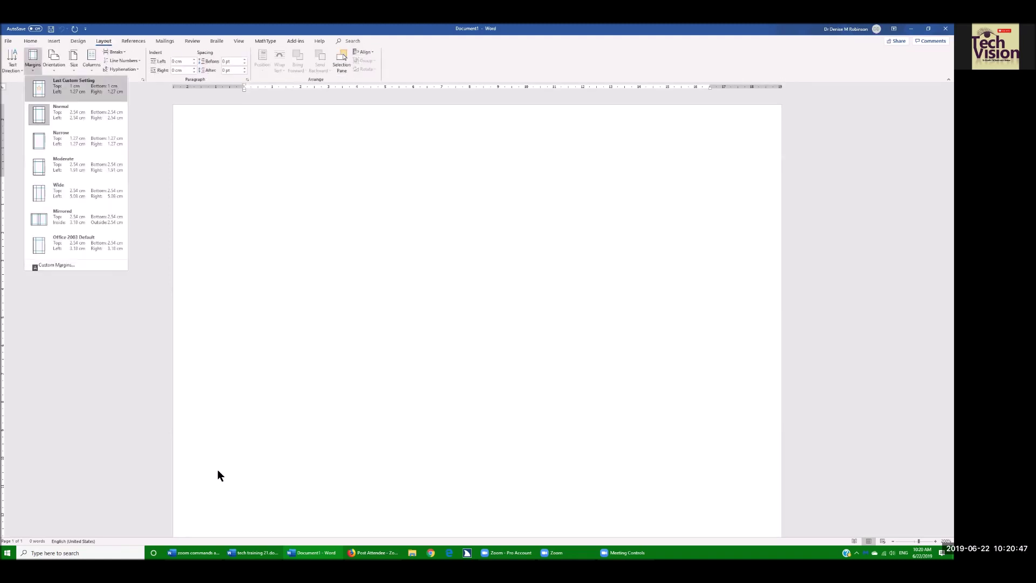
key(ctrl)
key(Down)
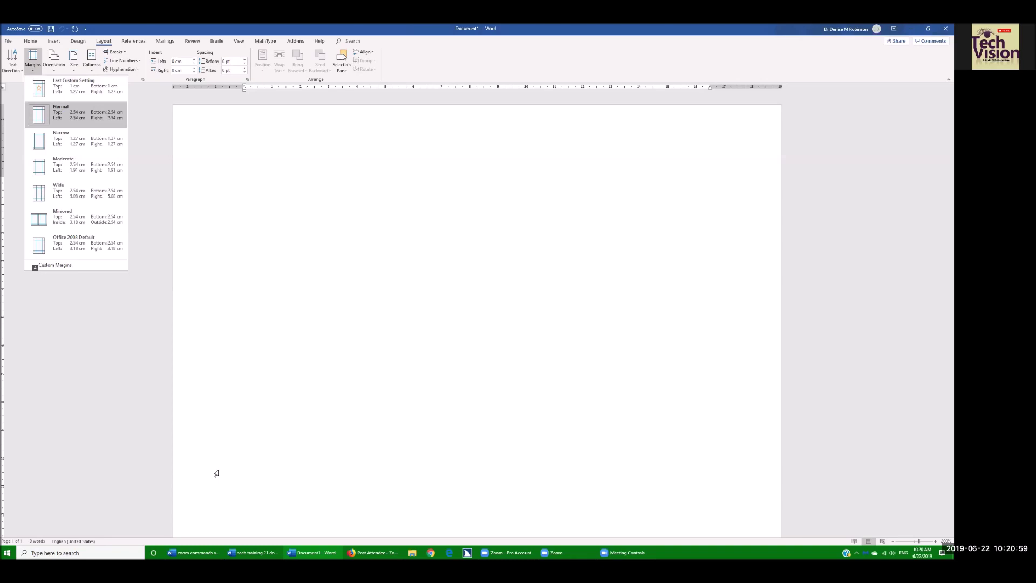
key(ctrl)
click(217, 474)
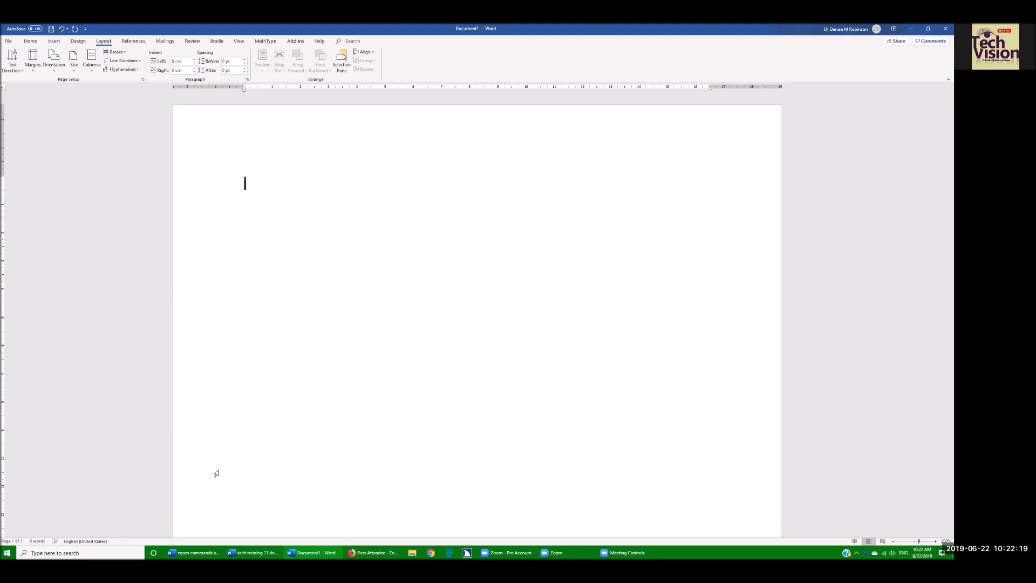
Step: Go through the font, style and size settings and make them the default for all documents based on the Normal.dotm template
key(ctrl+d)
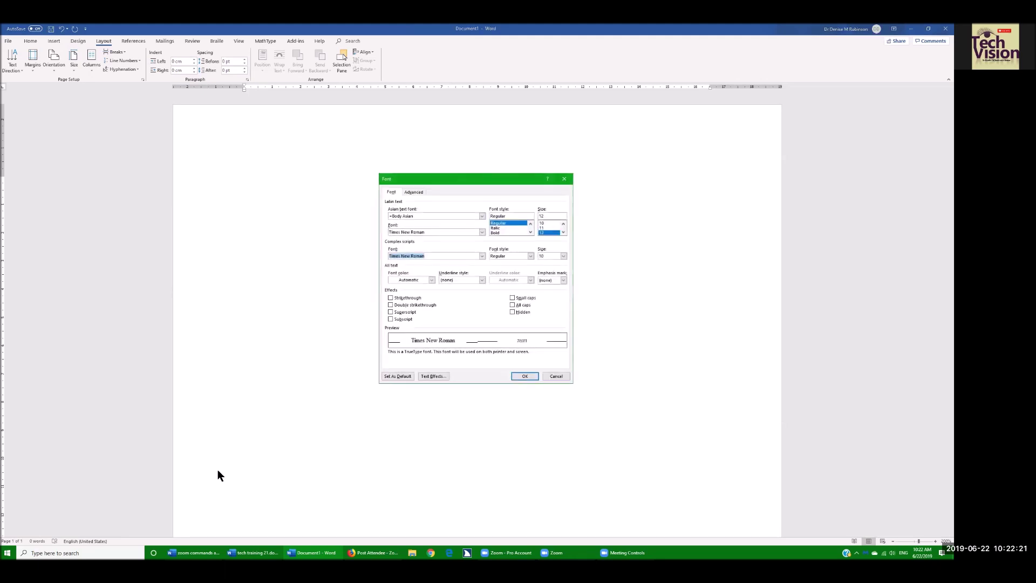
click(218, 475)
key(alt+t)
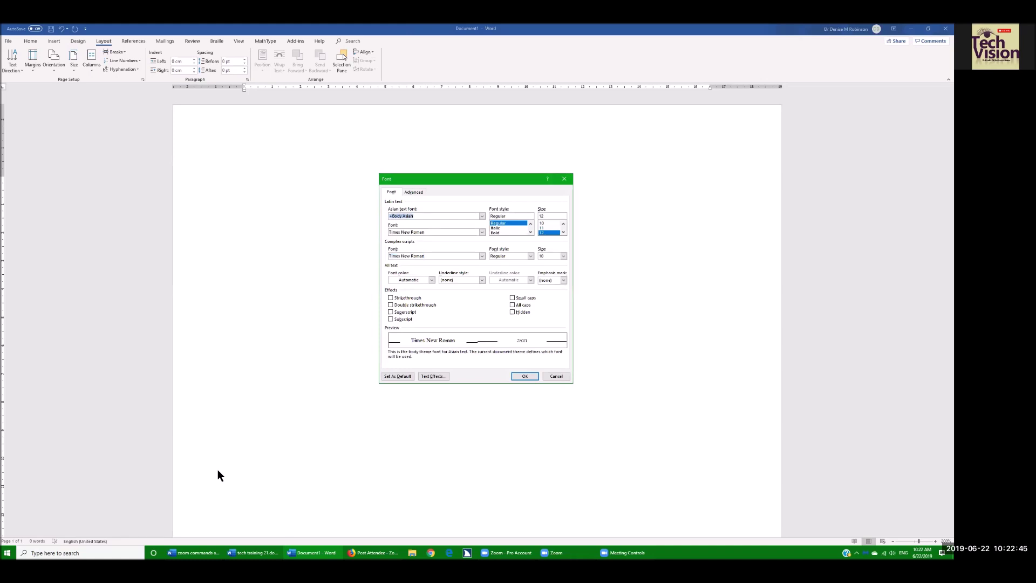
key(alt+f)
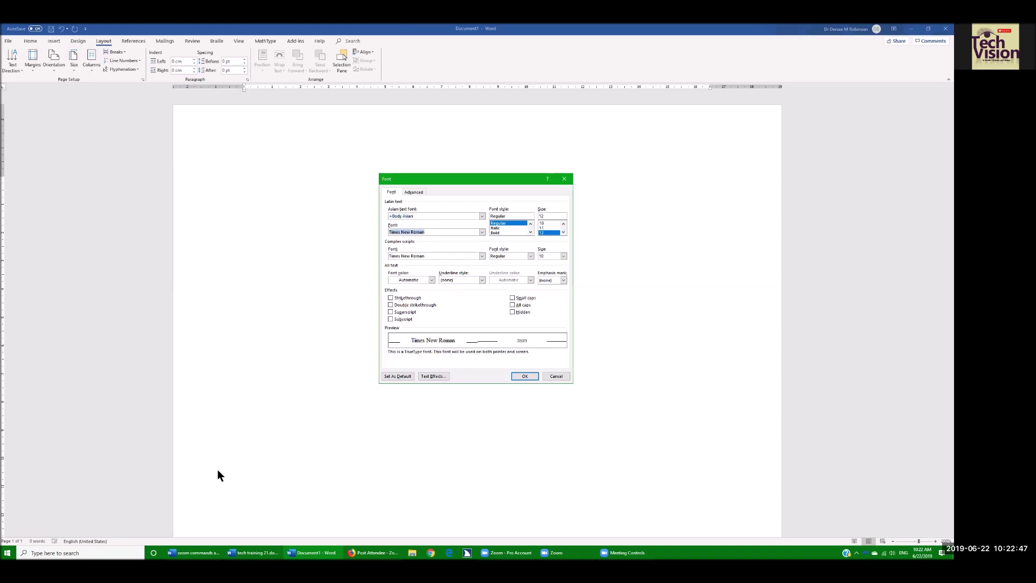
key(alt+y)
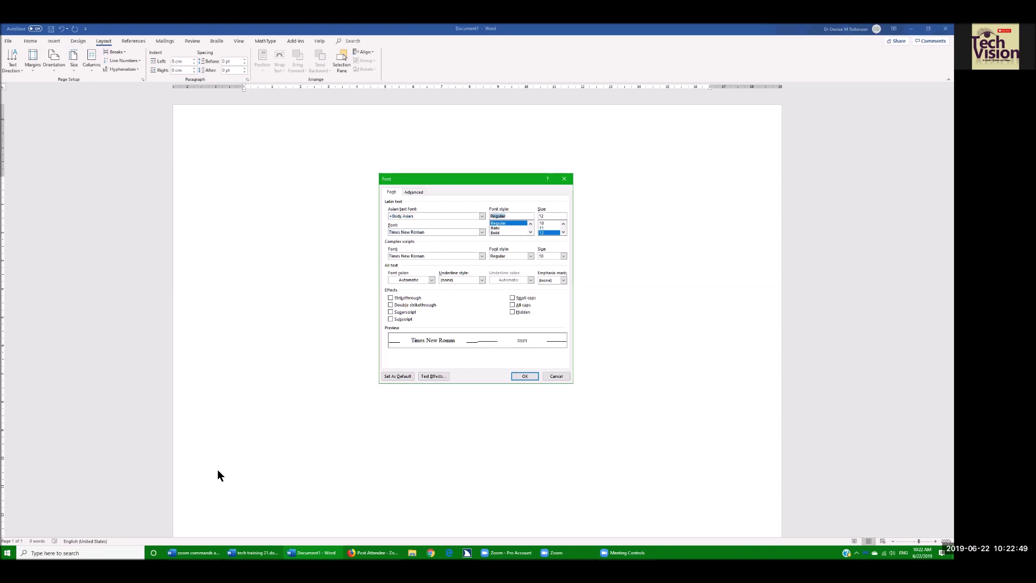
key(alt+s)
key(alt+d)
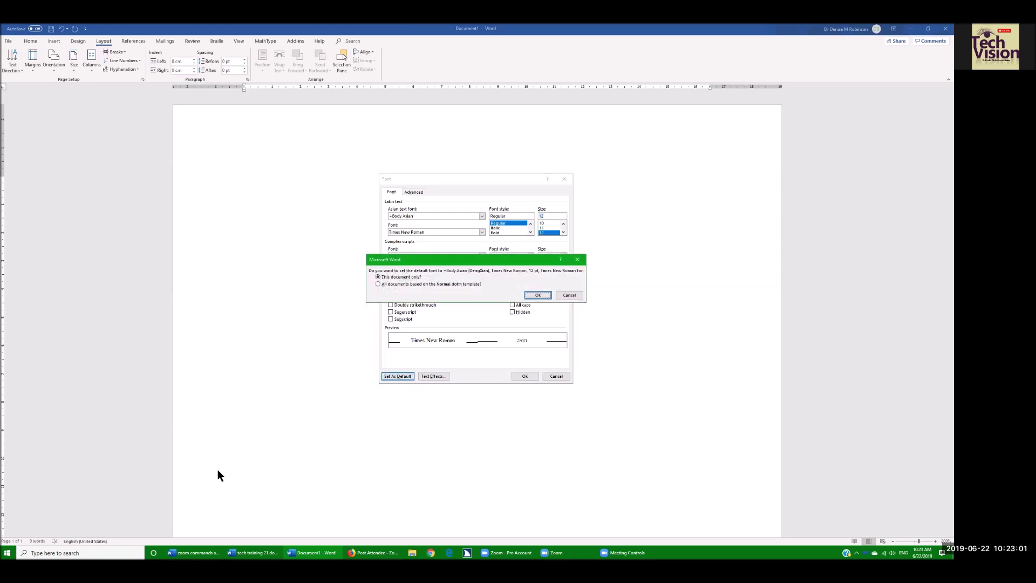
click(218, 475)
key(alt+a)
key(Return)
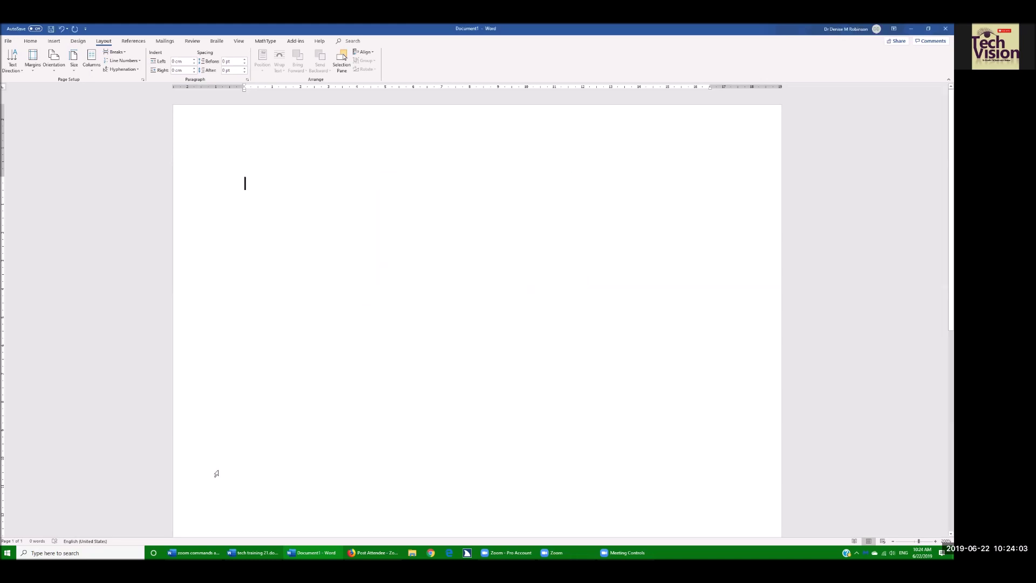
Step: Open the paragraph settings and switch the text direction to right-to-left
click(216, 474)
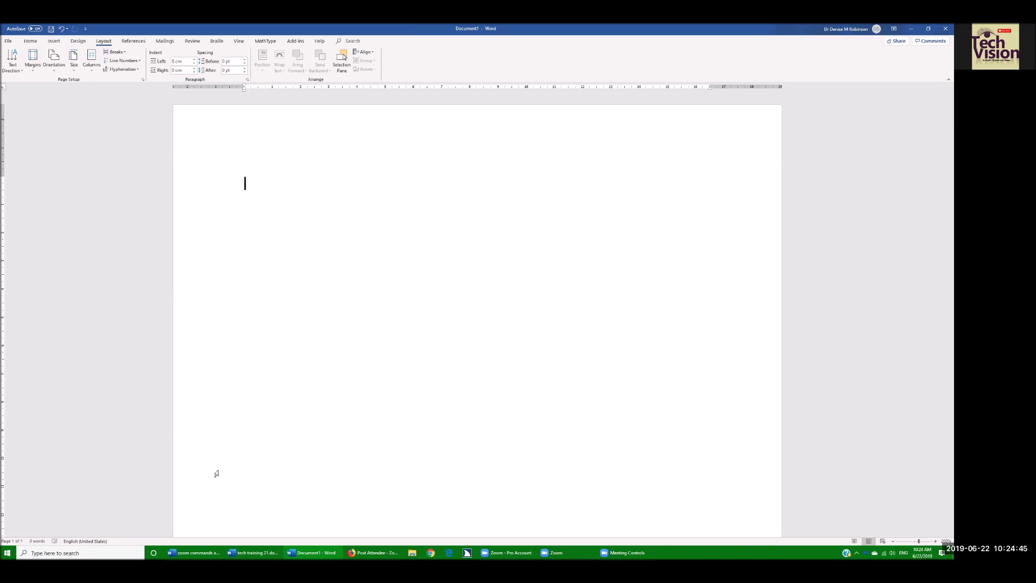
key(alt+o)
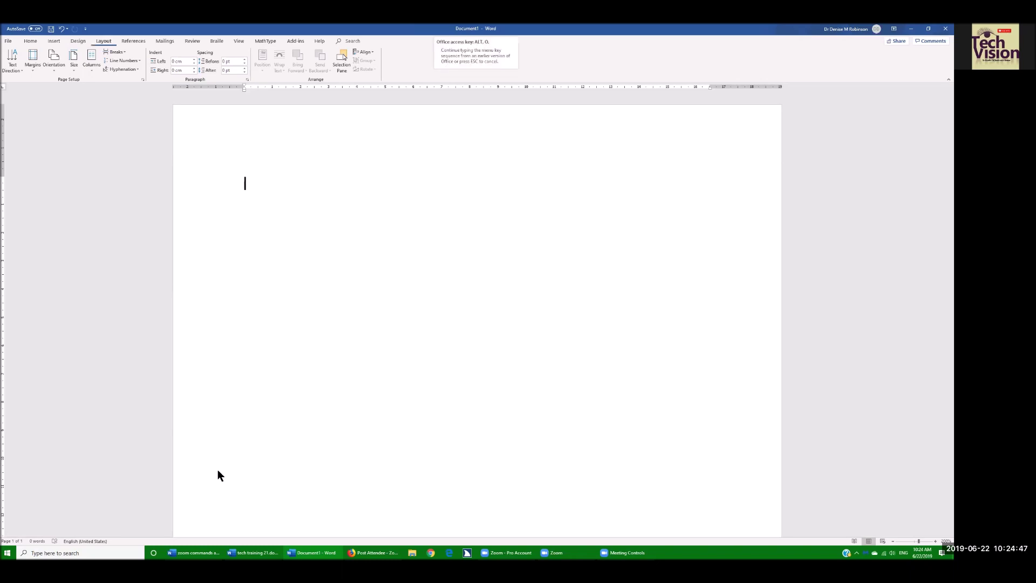
key(p)
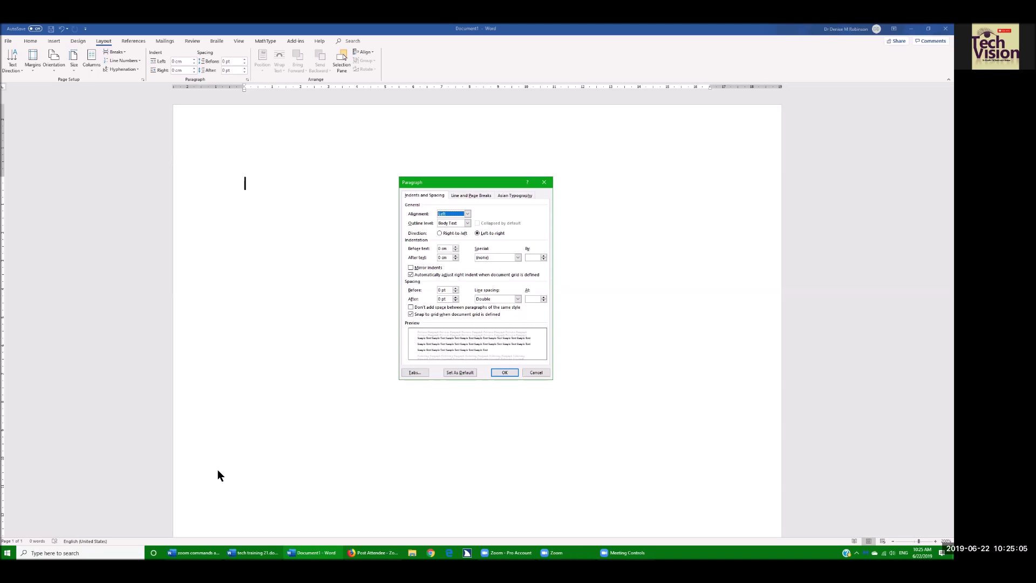
key(Tab)
key(Tab)
key(Left)
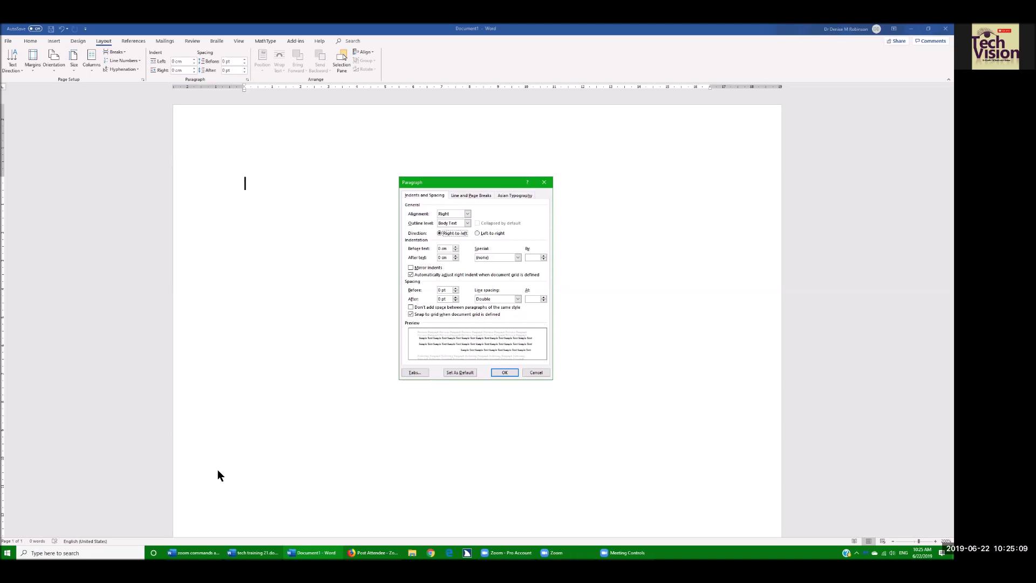
Step: Go through the remaining paragraph spacing settings and set them as the default for this document only
key(alt+f)
key(ctrl)
key(Tab)
key(ctrl)
key(Tab)
key(alt+d)
key(ctrl)
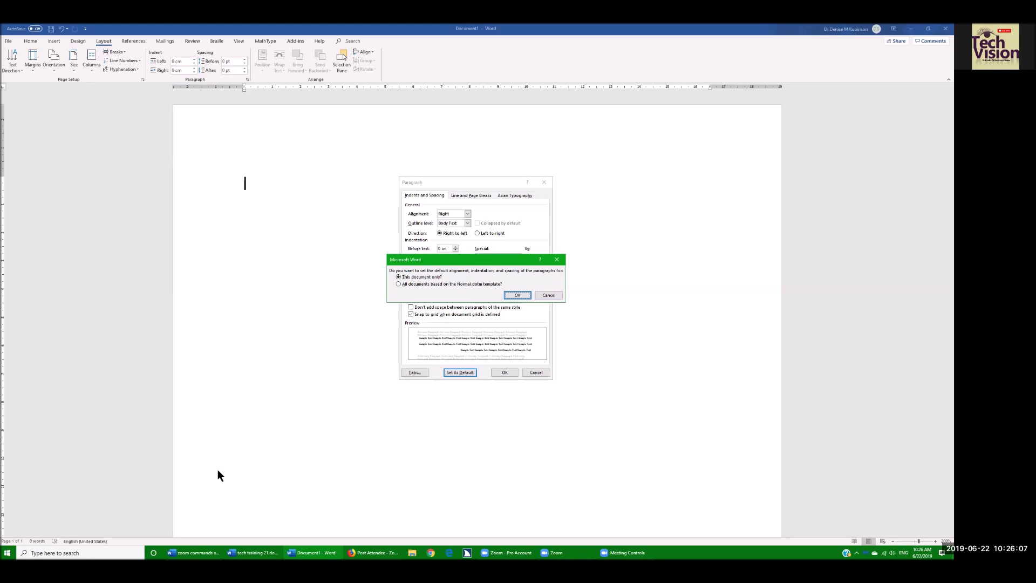
key(Return)
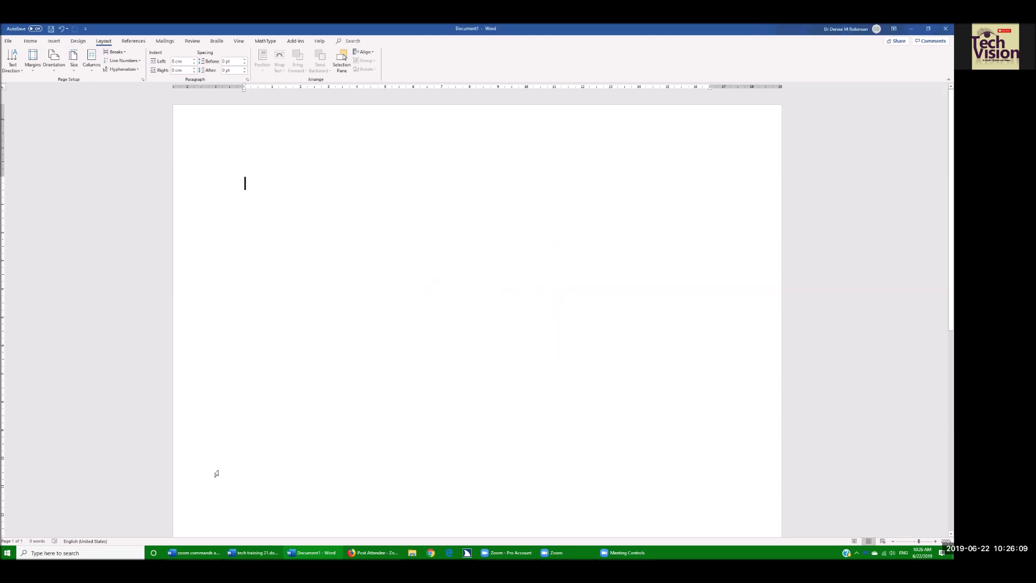
Step: Open the page header and enter the author's surname, aligned right
click(216, 473)
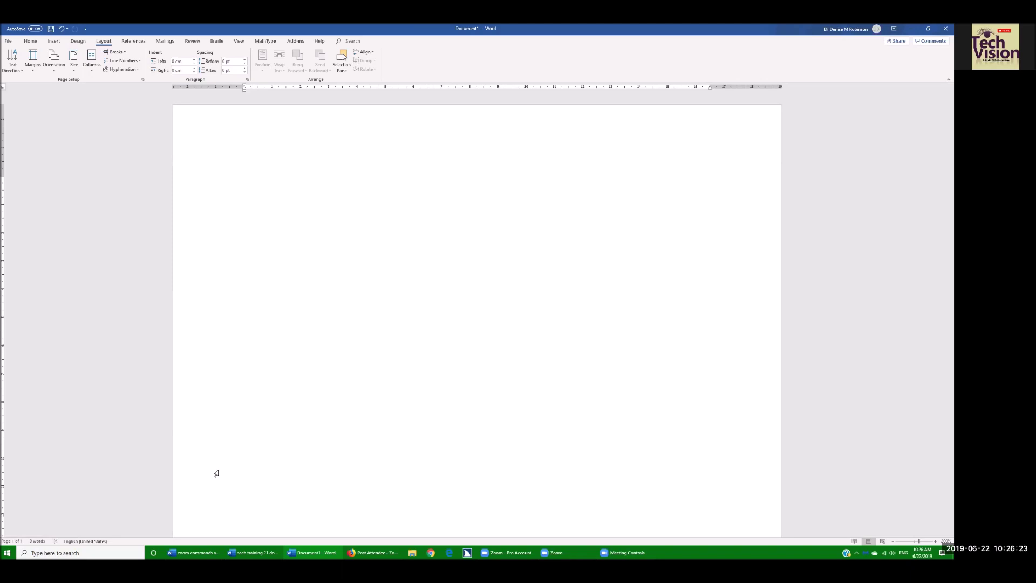
key(alt+v)
key(h)
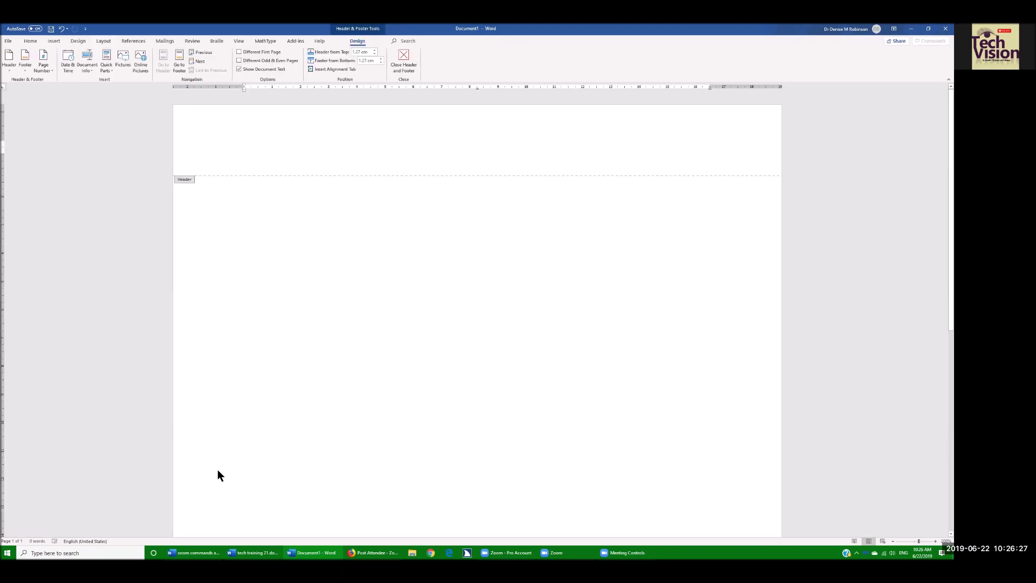
key(ctrl)
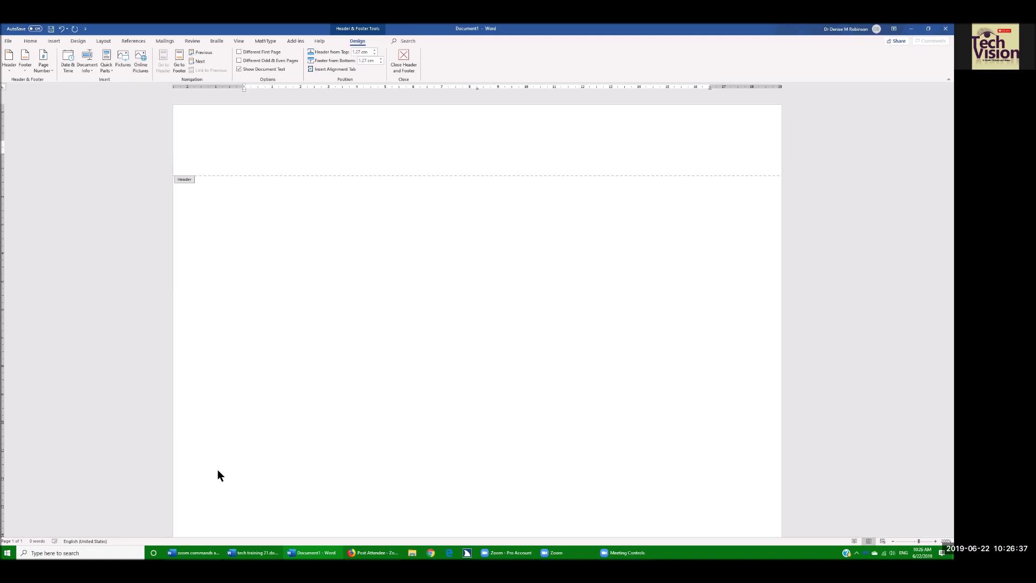
text(Robinson)
Step: Insert a right-aligned page number beside the surname in the header
key(alt)
key(l)
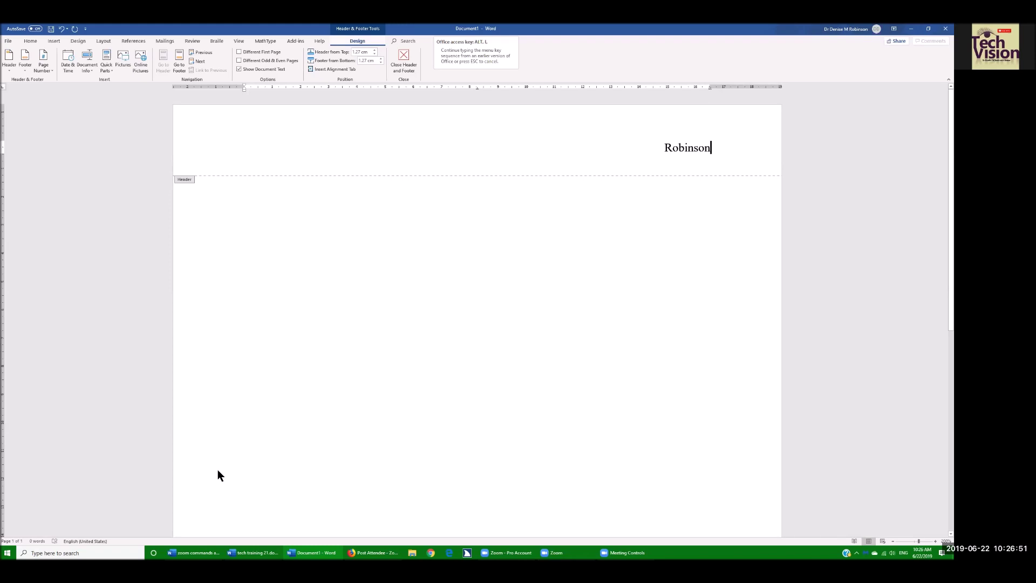
key(u)
click(219, 475)
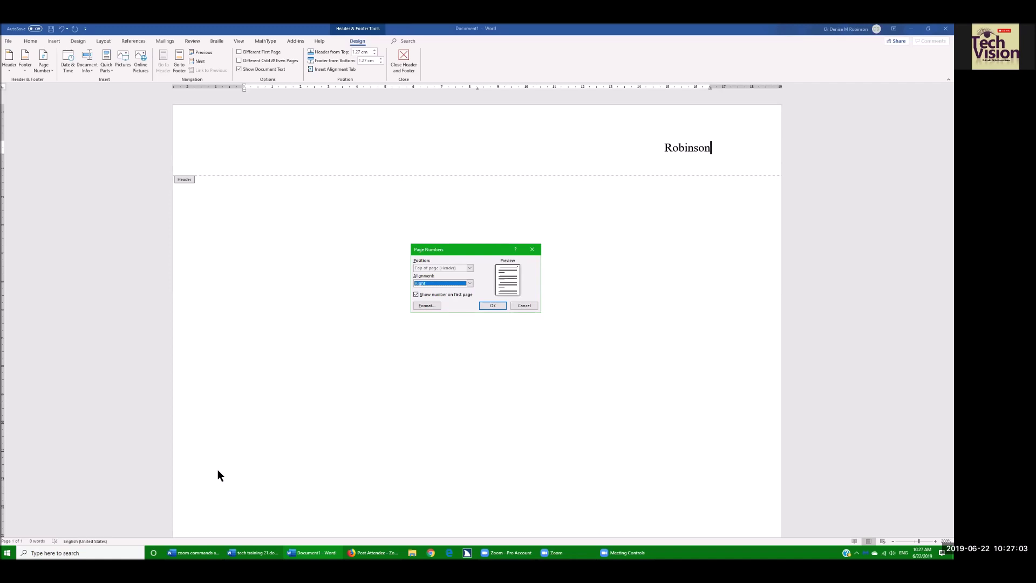
key(Return)
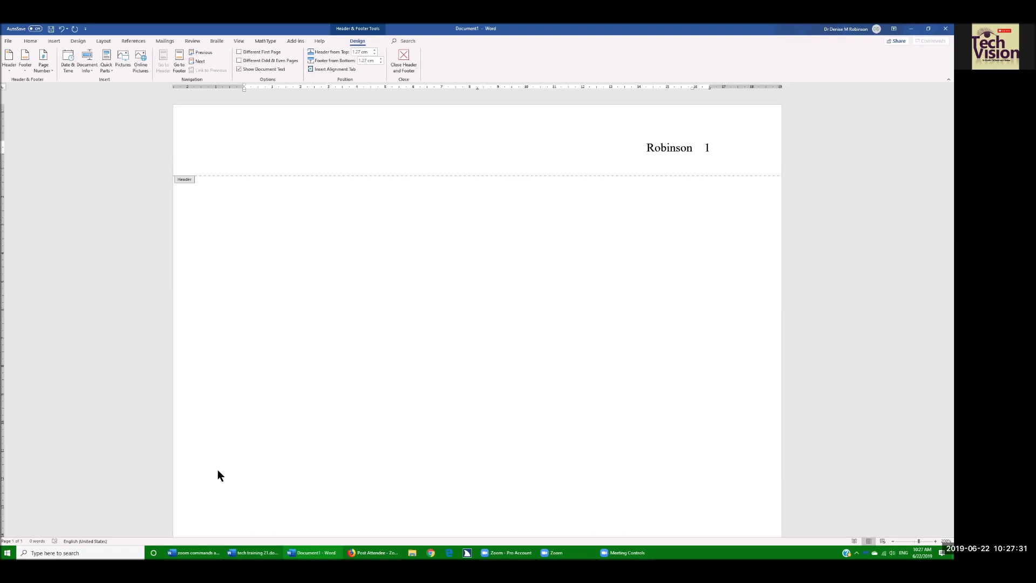
Step: Insert a page number with Center alignment in the footer and return to the document body
key(Down)
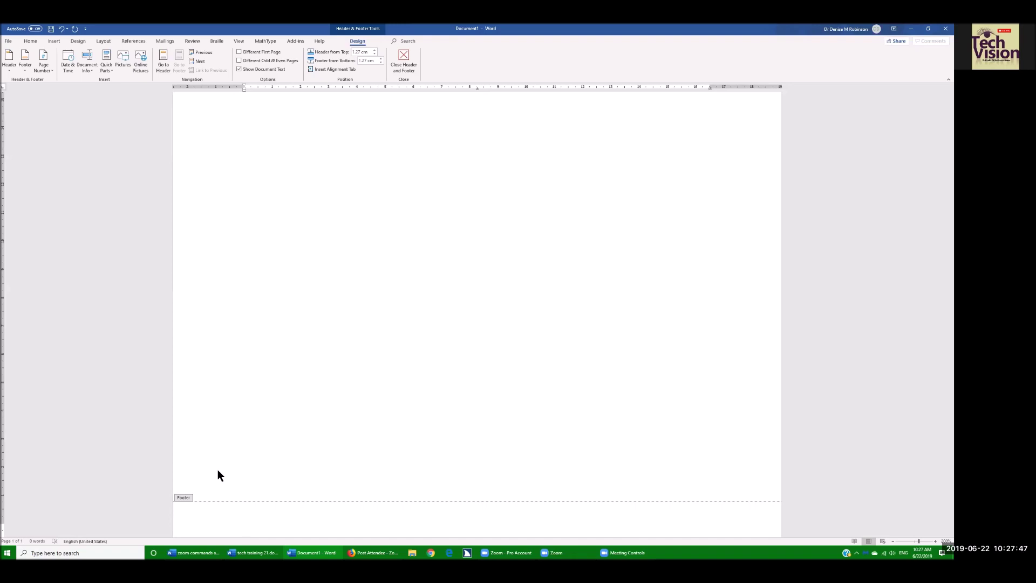
key(Tab)
key(alt+i)
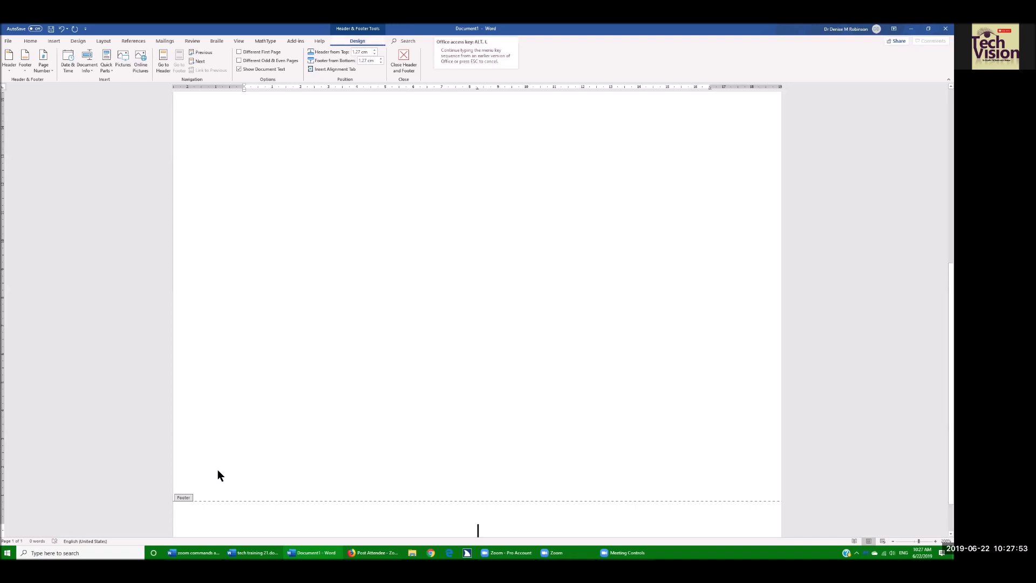
key(u)
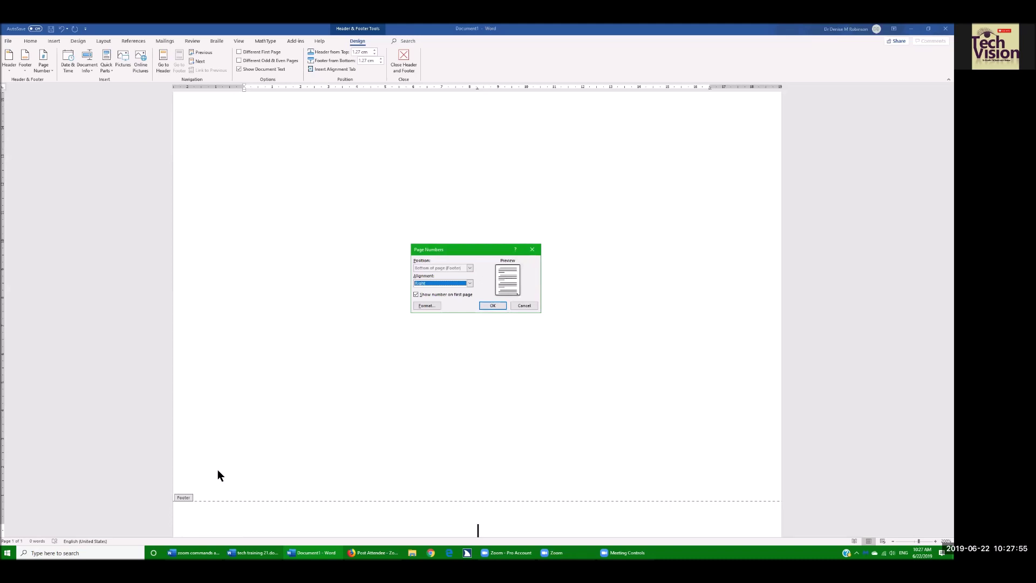
key(alt+Down)
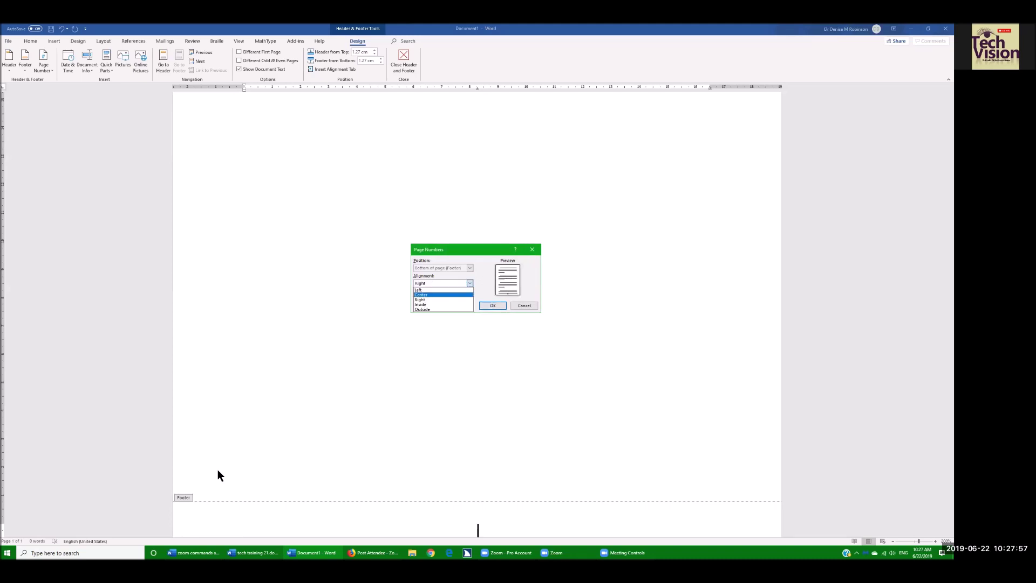
key(Tab)
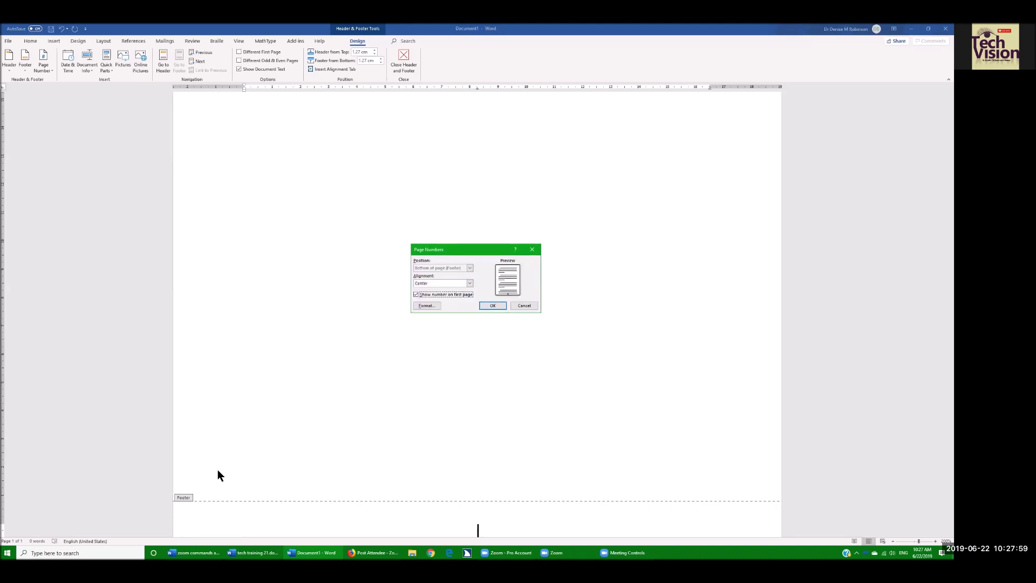
key(Return)
click(218, 475)
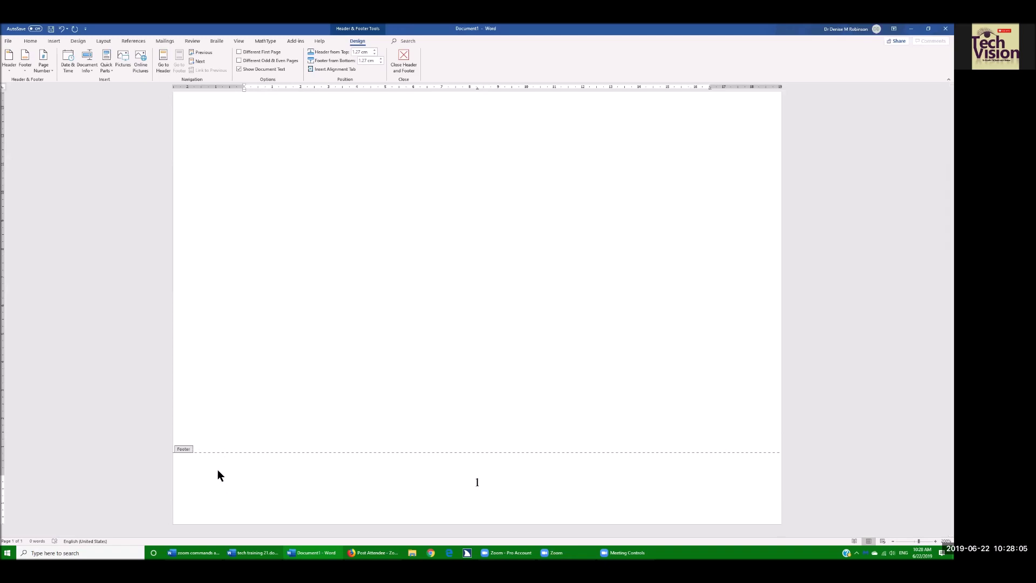
key(Escape)
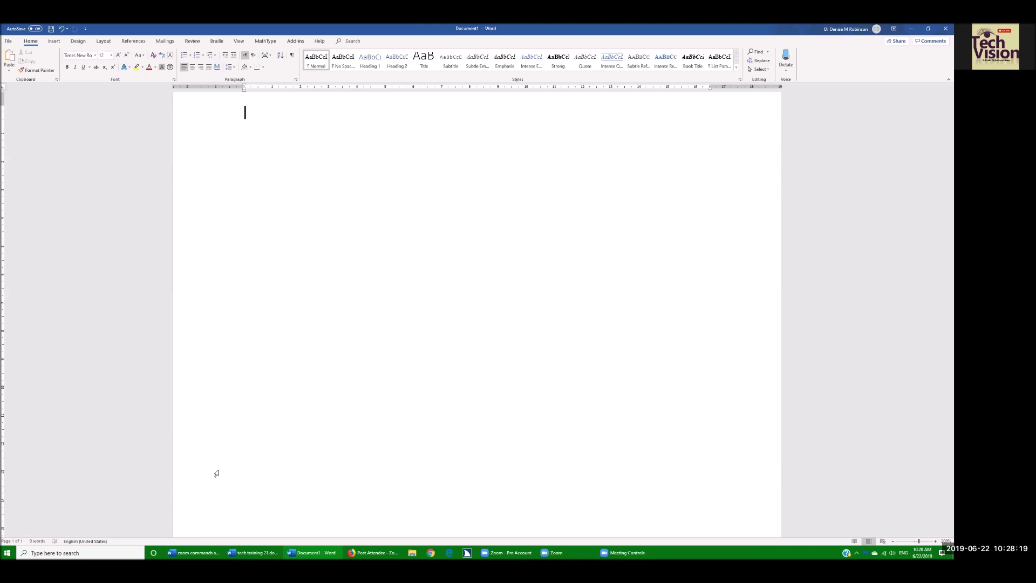
Step: Enter the author's full name, "Teacher" and "Subject" on three separate lines at the start of the document
text(Denise Robinson)
key(Return)
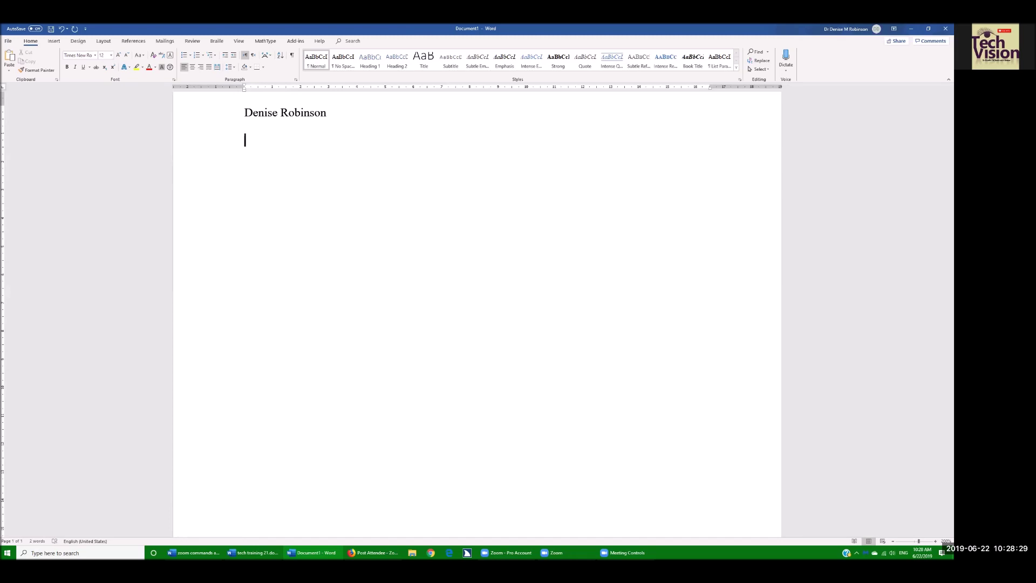
text(Teacher)
key(Return)
text(Subject)
key(Return)
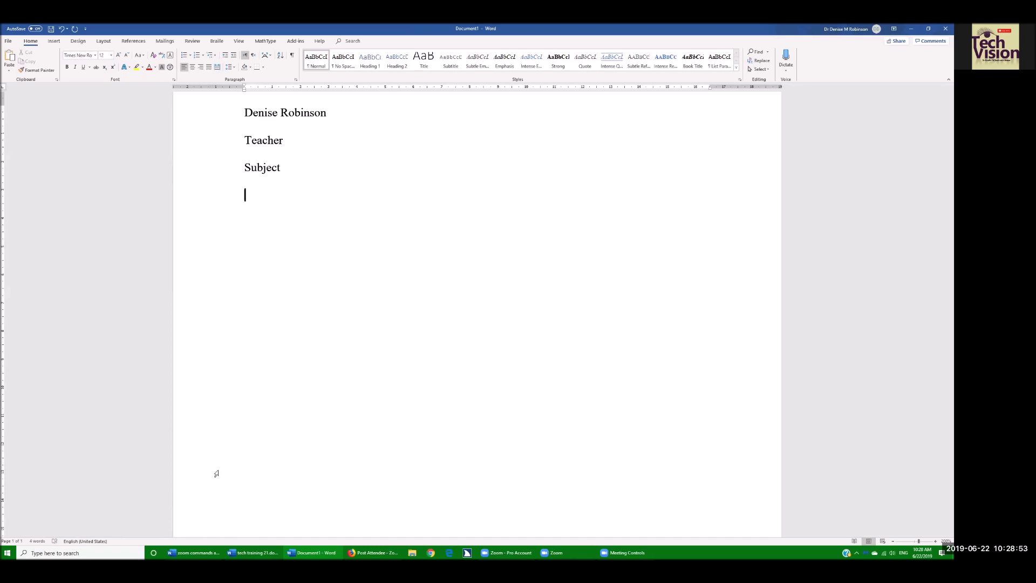
Step: Insert the date below the Subject line in the format 22 June 2019
key(alt+n)
key(d)
key(ctrl)
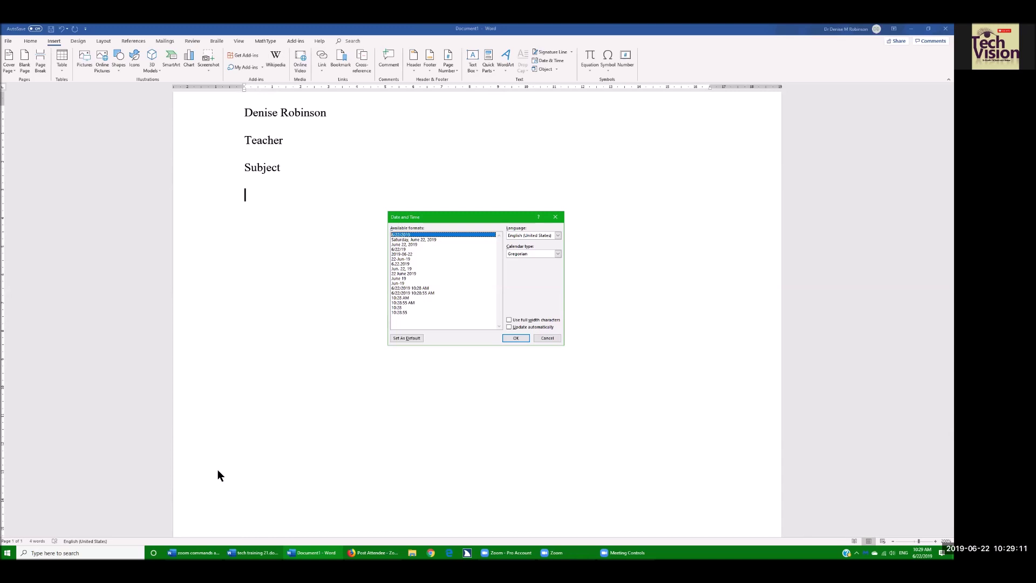
key(Down)
key(Down)
key(Down)
key(Down)
key(Down)
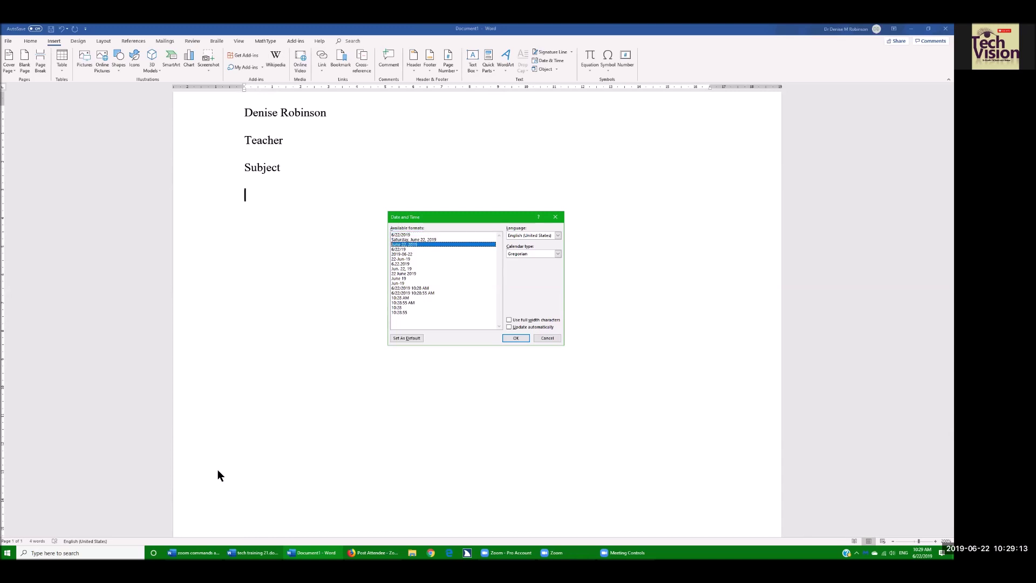
key(Down)
key(Down)
key(Down)
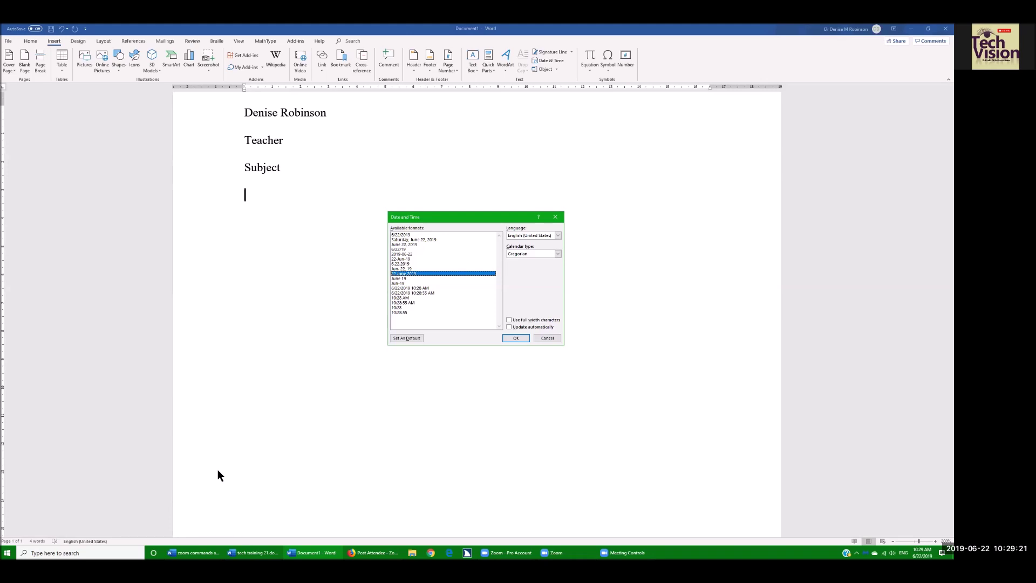
key(Return)
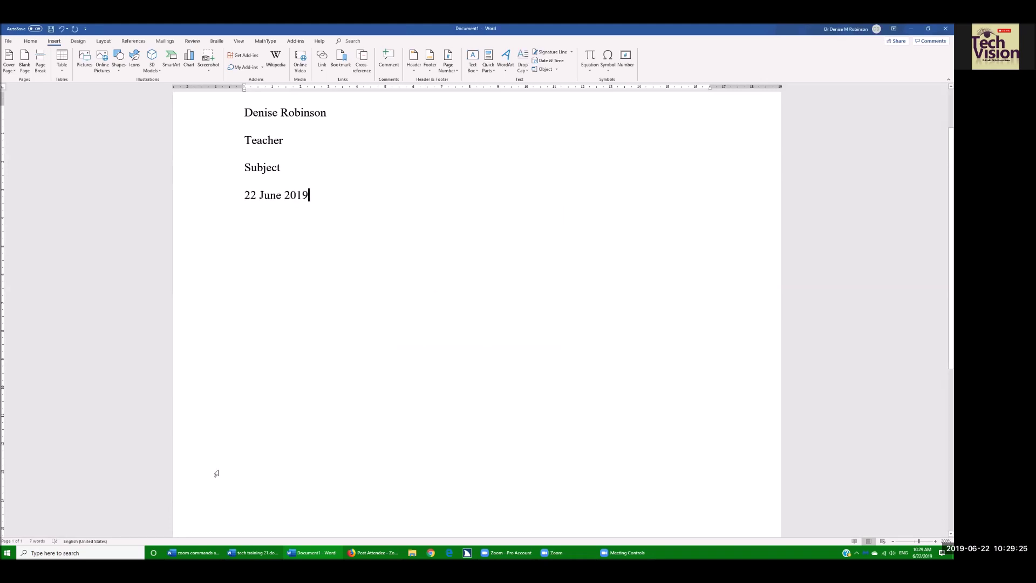
Step: Add a centred line reading "Title" below the date
key(Return)
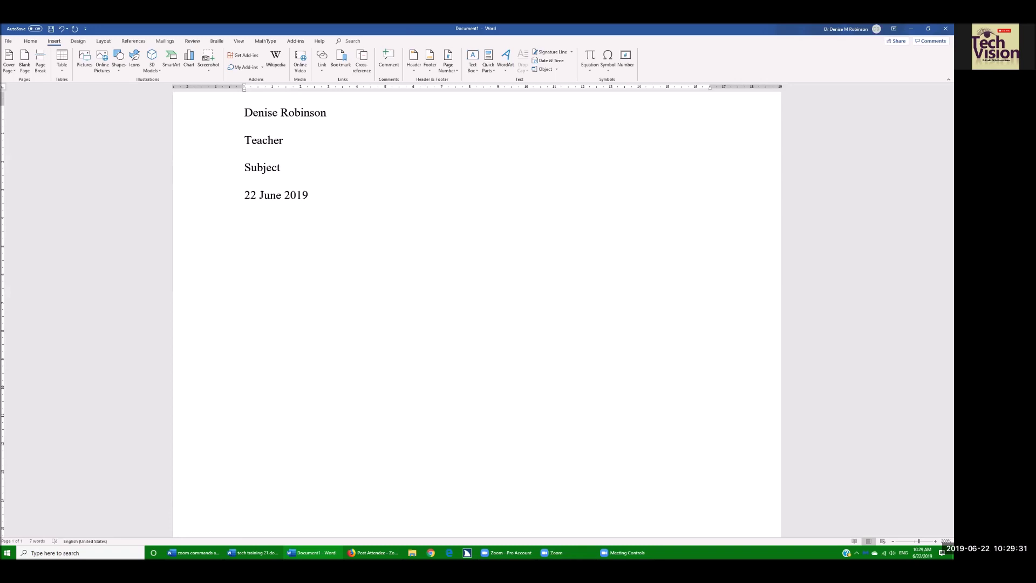
key(ctrl+e)
text(Title)
key(Return)
Step: Return to left alignment below the title and generate sample body text with =rand(3,6)
key(ctrl+l)
text(=rand(3,6)
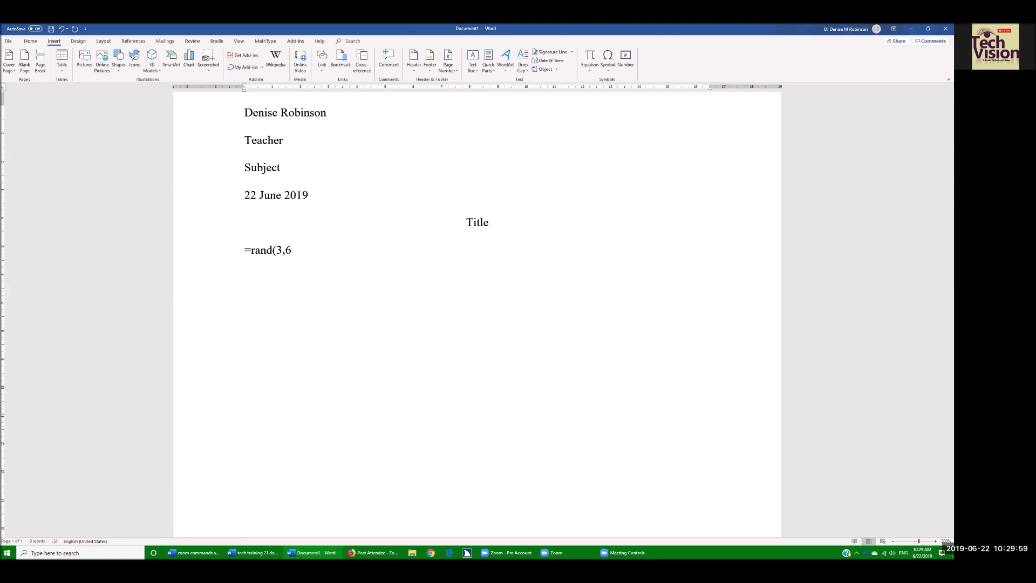
text())
key(Return)
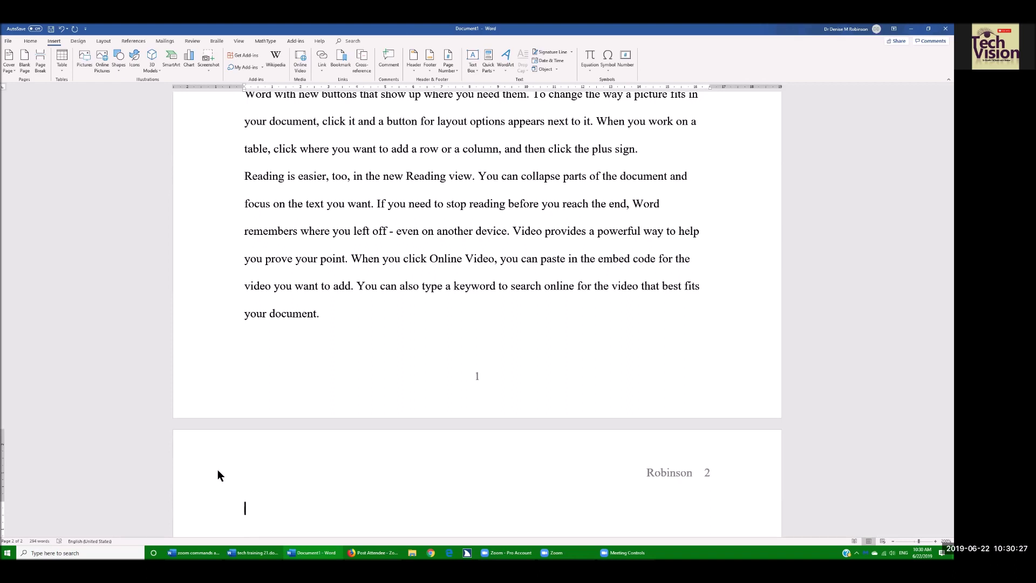
Step: Indent the first line of the second and third body paragraphs to match the first one
key(ctrl+Up)
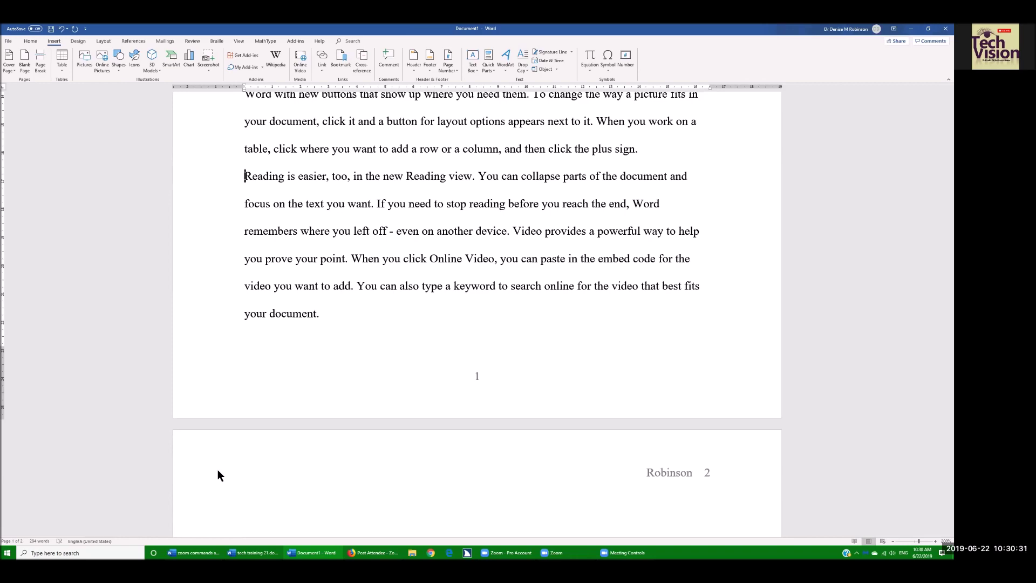
key(ctrl+Up)
key(ctrl+Up)
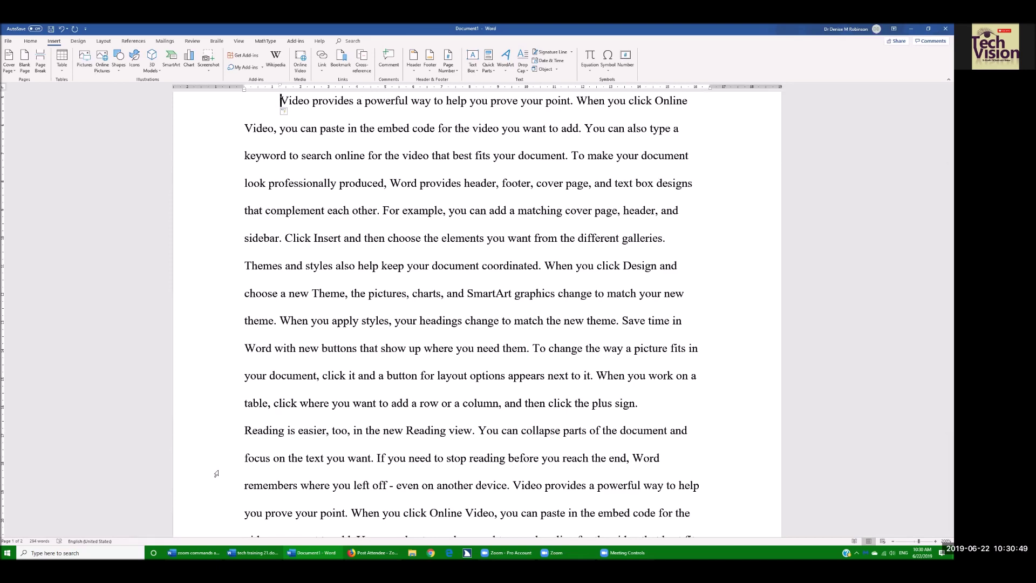
key(ctrl+Down)
key(ctrl)
key(Tab)
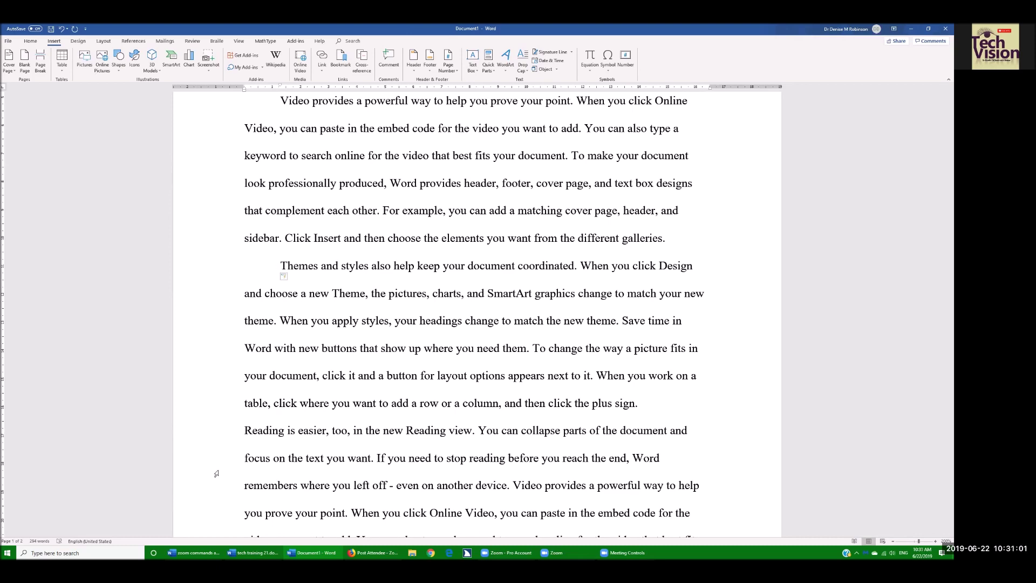
key(ctrl+Down)
key(Tab)
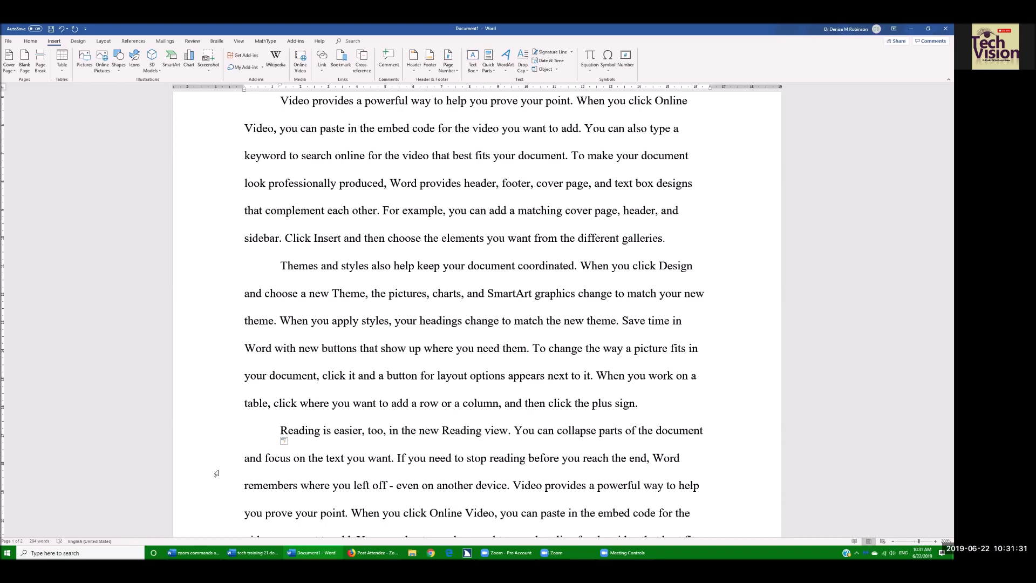
Step: Select the first body paragraph and set the JAWS scheme to ProofReading (Attributes, Font Info and color)
key(ctrl+shift+Down)
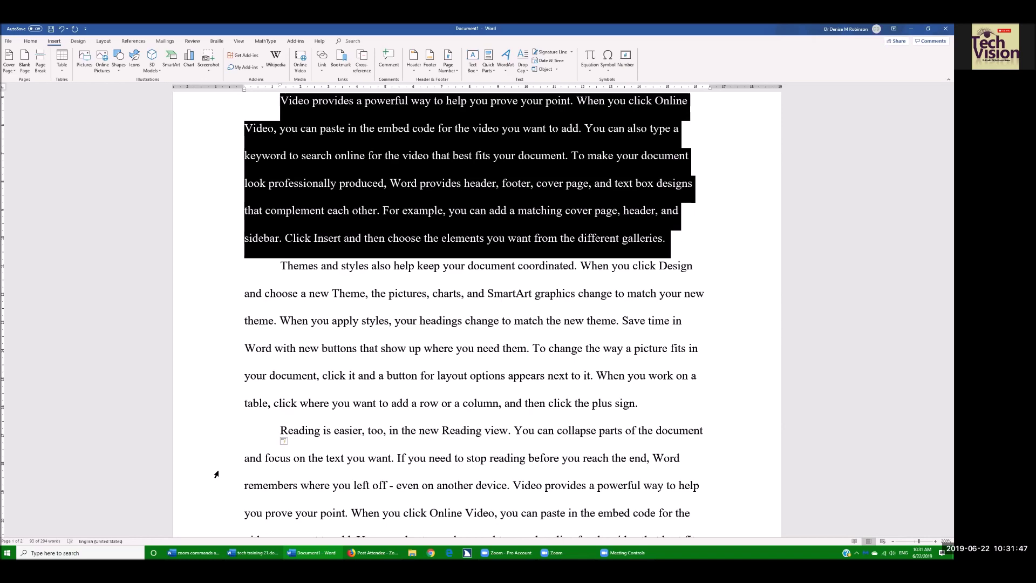
click(530, 223)
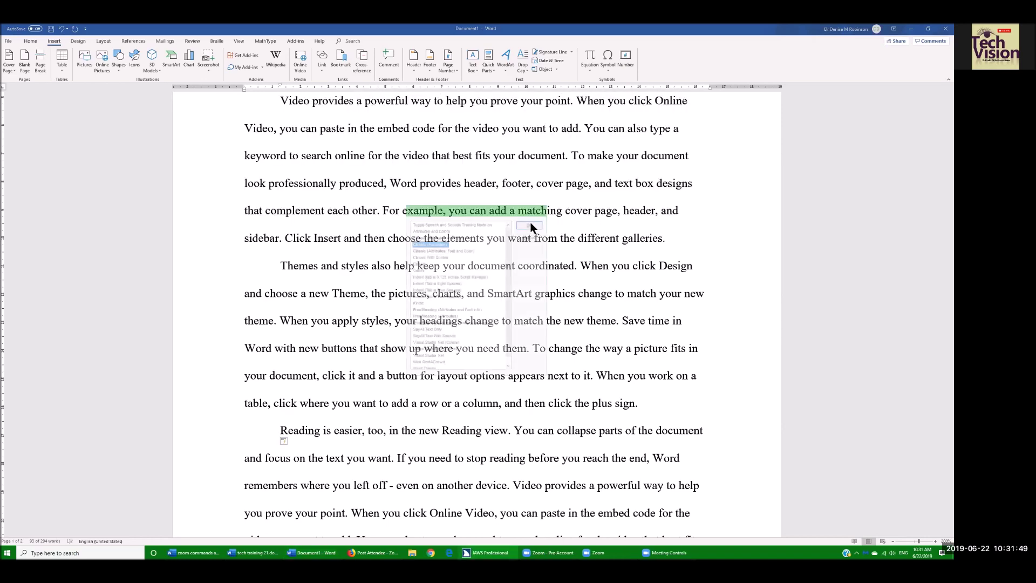
key(alt+Insert+s)
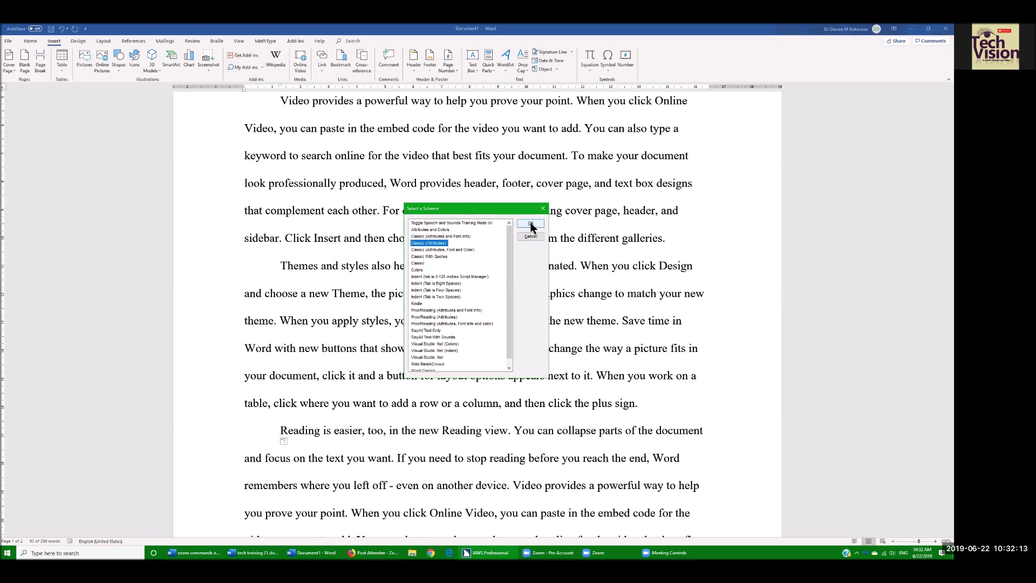
key(p)
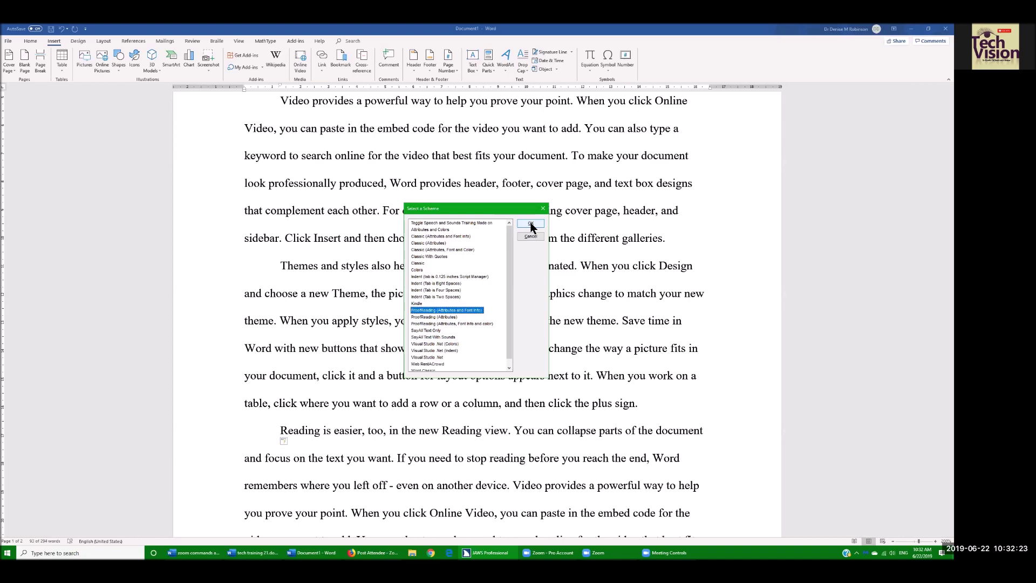
key(Down)
key(Down)
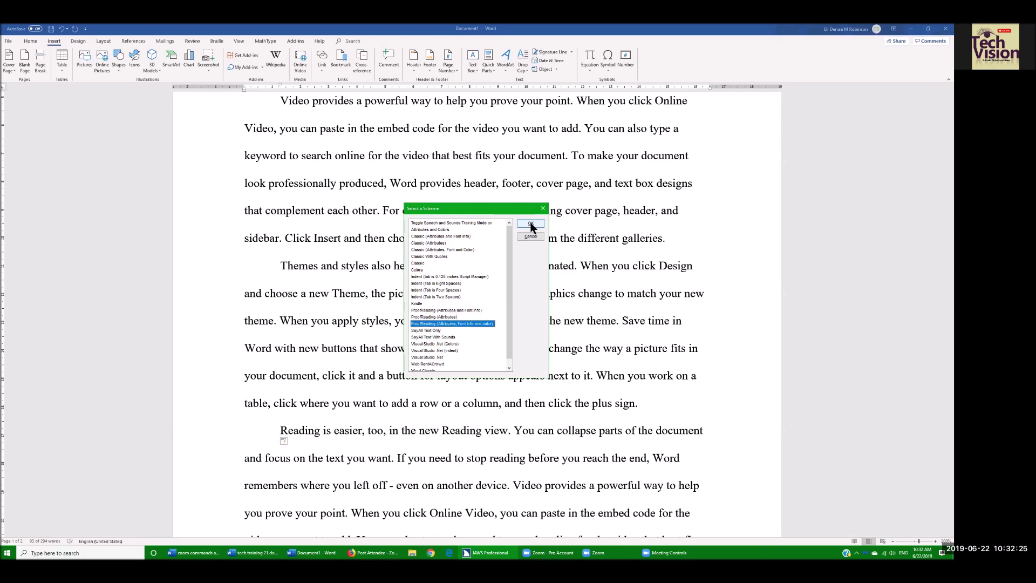
click(531, 225)
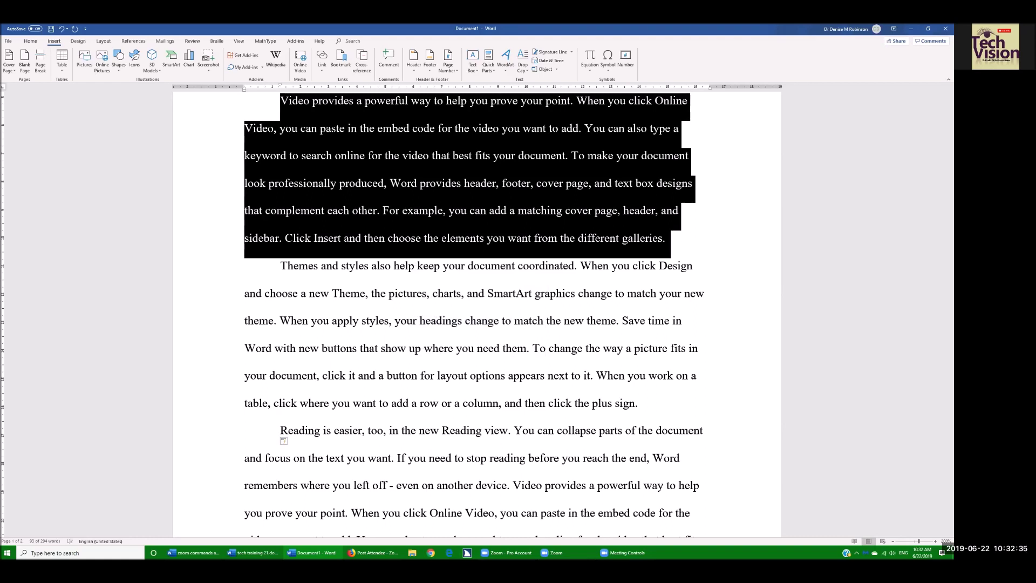
Step: Highlight the selected first body paragraph in yellow
key(alt+h)
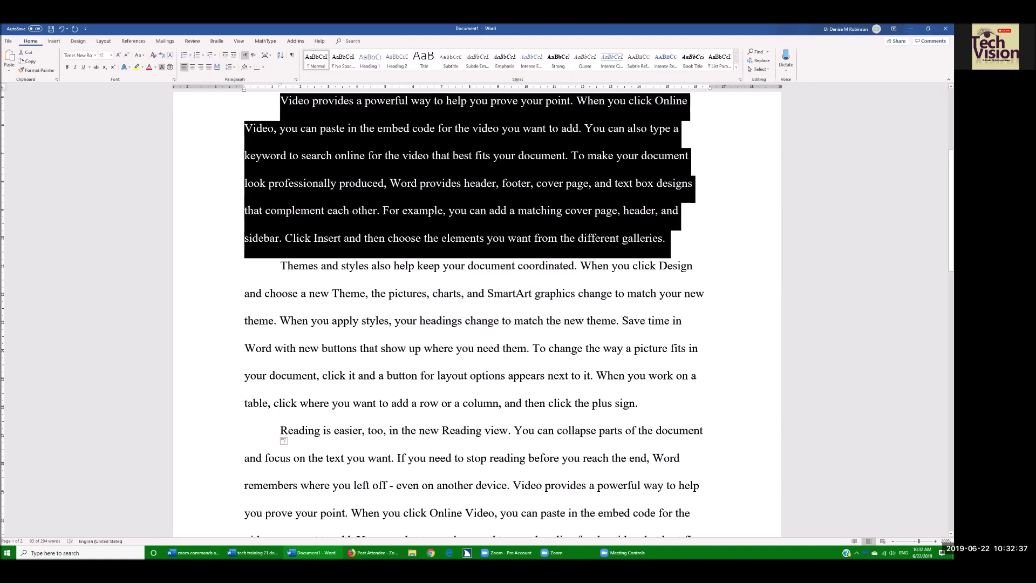
key(i)
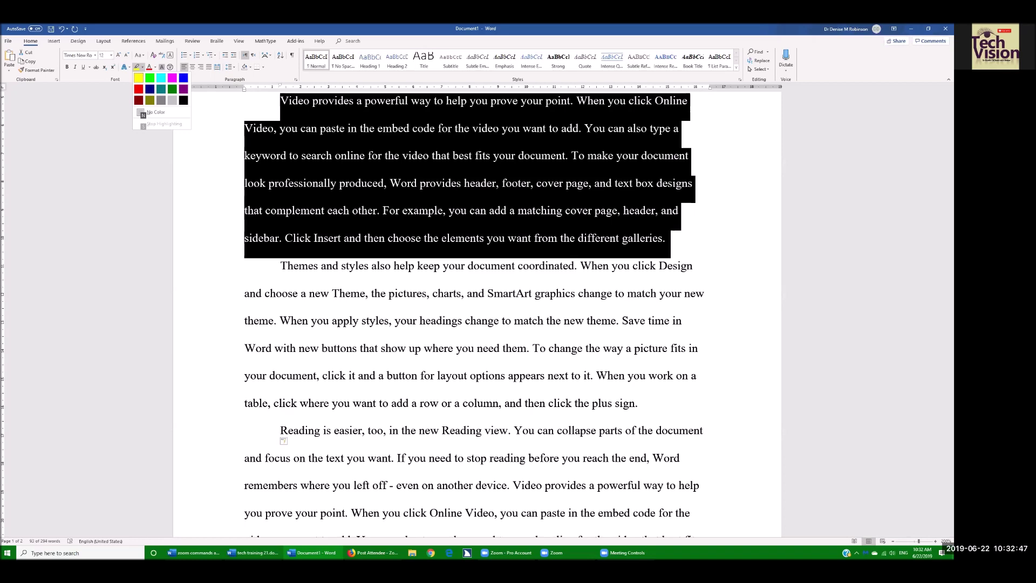
key(Return)
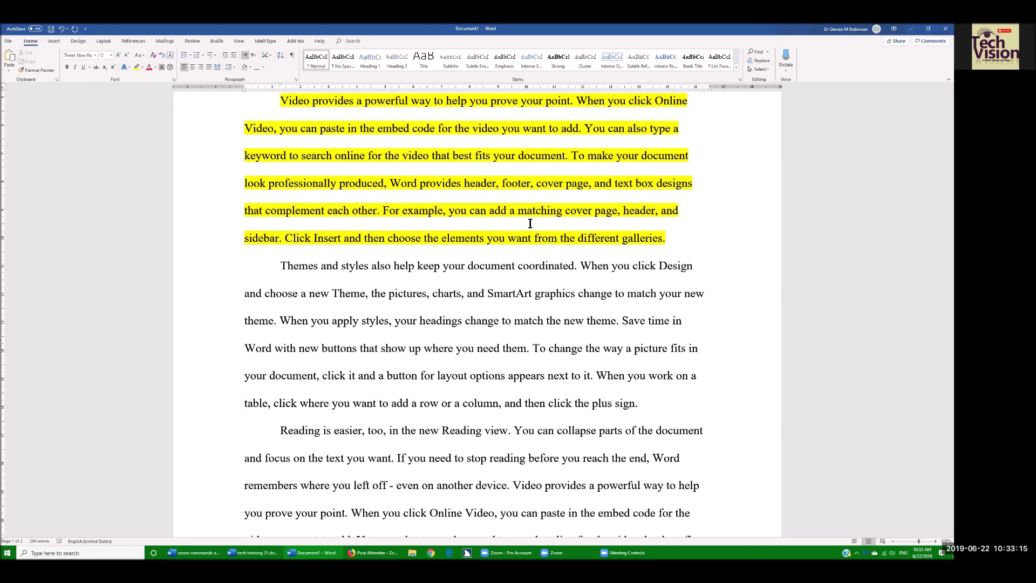
Step: Make the word "powerful" bold in the first sentence of the highlighted paragraph
key(ctrl+Right)
key(ctrl+Right)
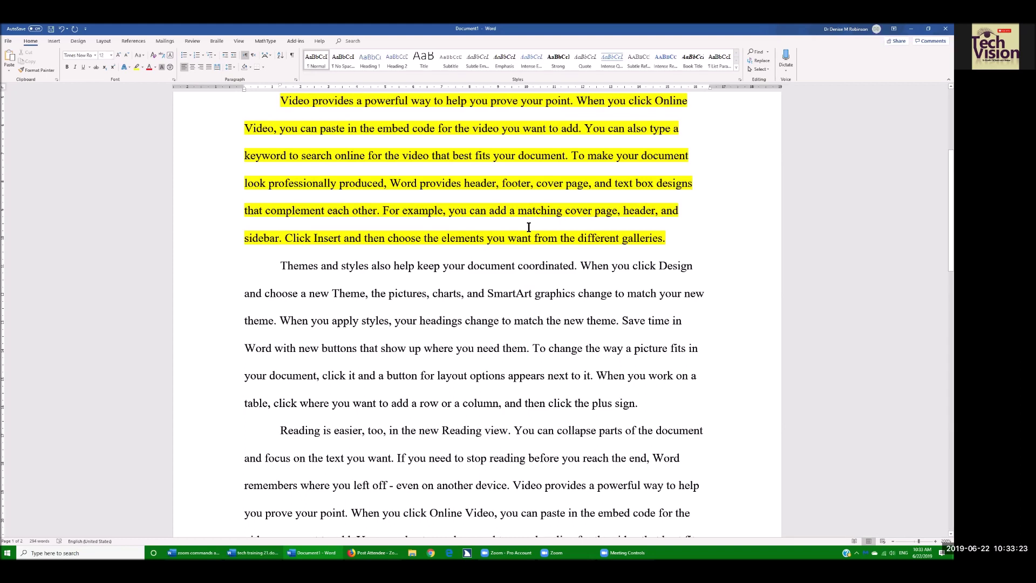
key(ctrl+shift+Right)
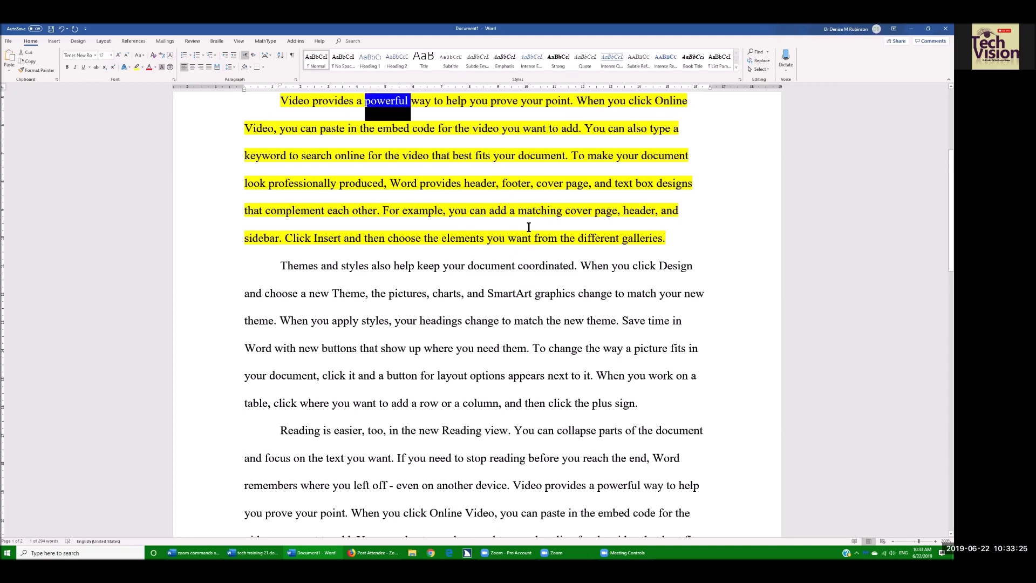
key(ctrl+b)
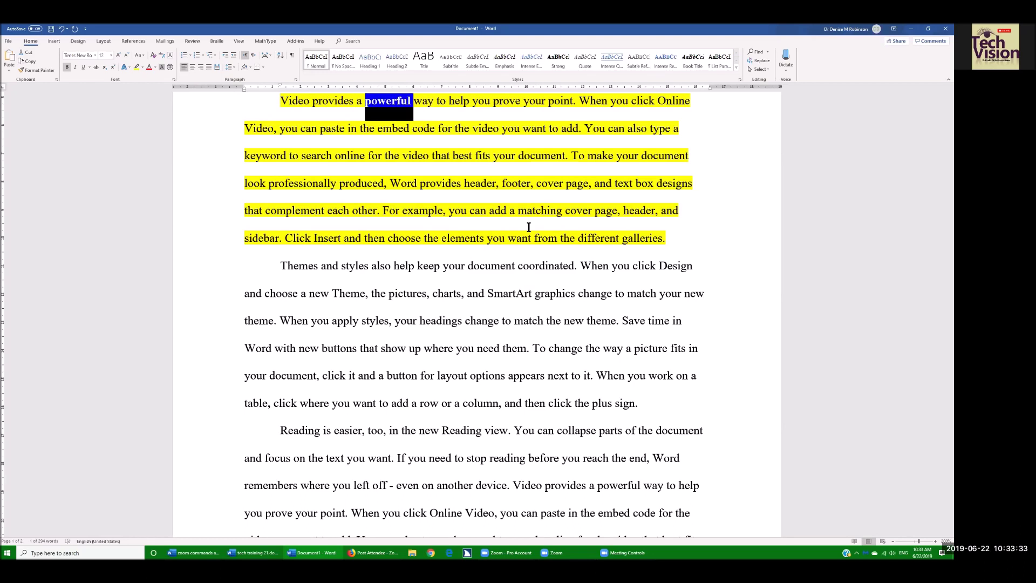
Step: Underline the word "prove" in the first sentence of the highlighted paragraph
key(ctrl+Right)
key(ctrl+Right)
key(ctrl+Right)
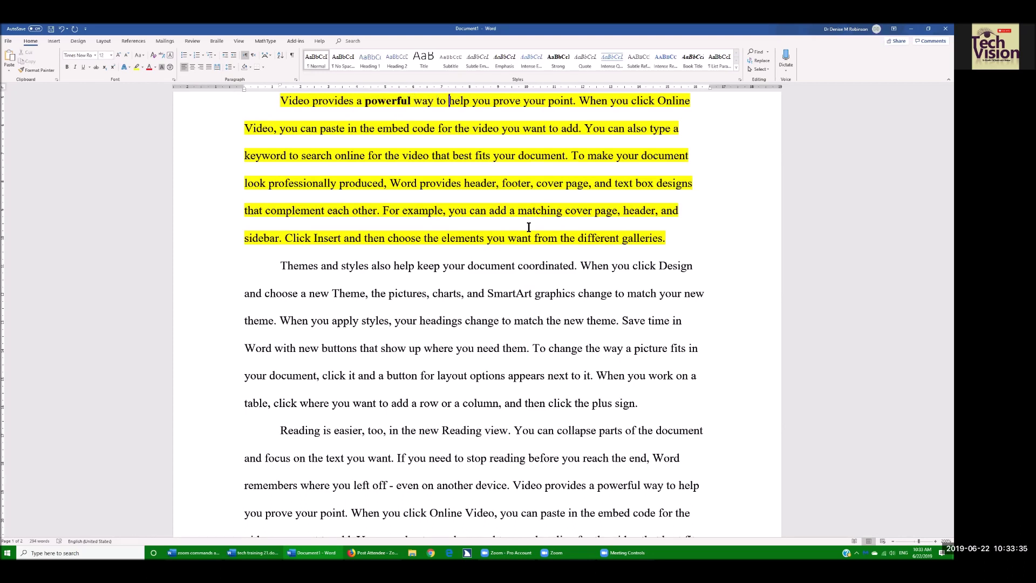
key(ctrl+Right)
key(ctrl+Right)
key(ctrl+shift+Right)
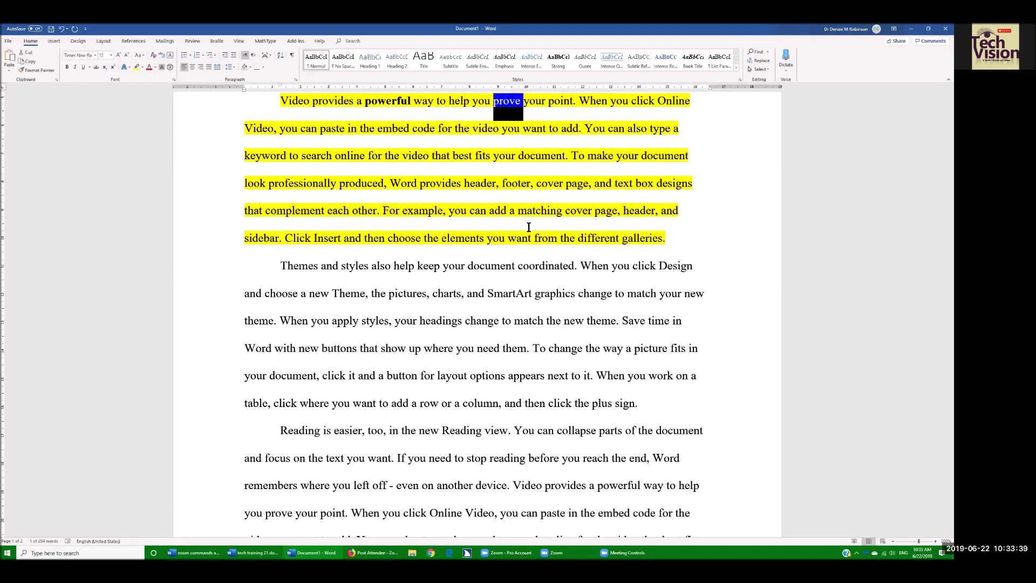
key(ctrl+u)
Step: Italicize the word "point" at the end of the first highlighted sentence
key(ctrl+Right)
key(ctrl+Right)
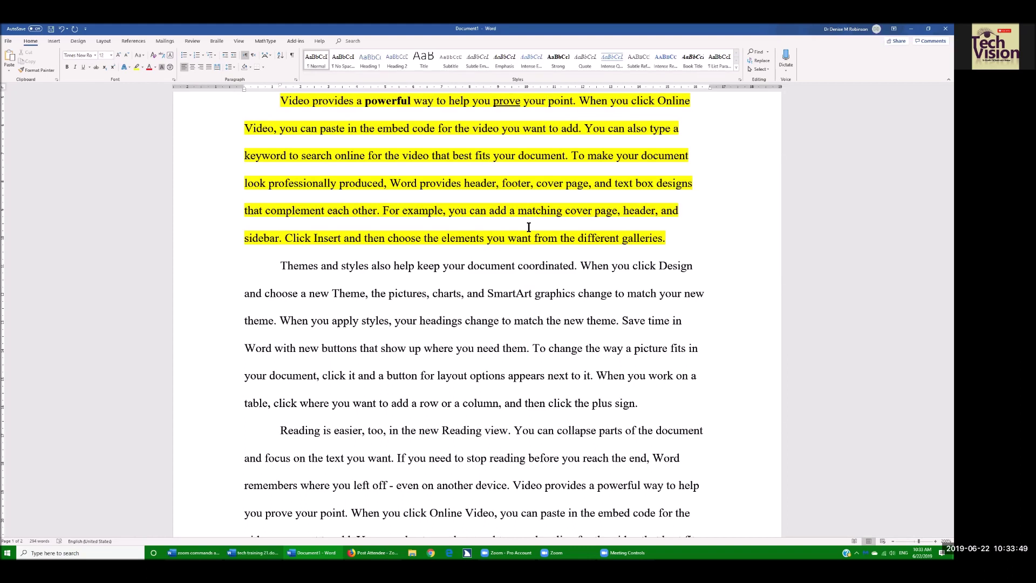
key(ctrl+shift+Right)
key(ctrl+i)
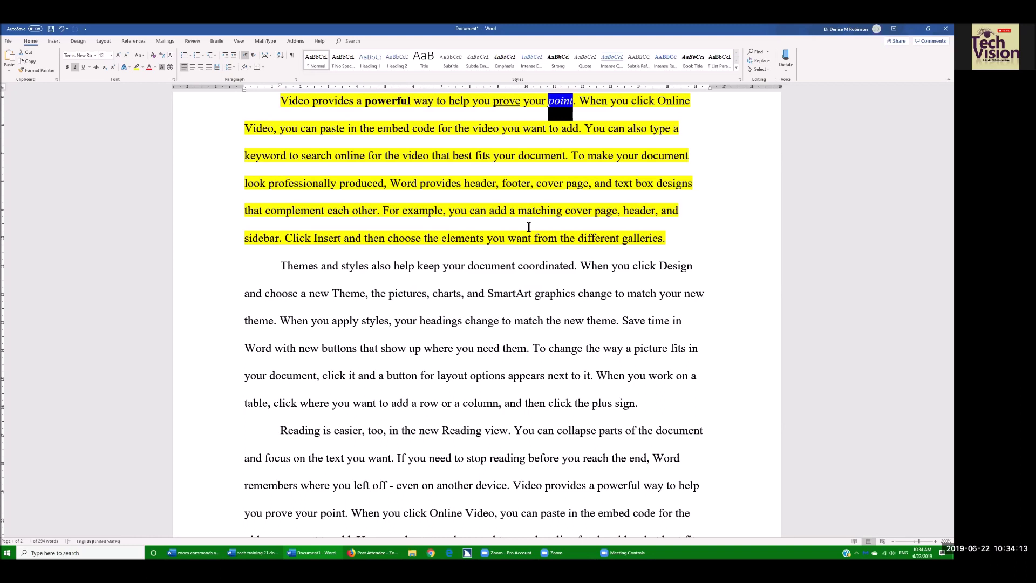
Step: Add an empty line between the second and third body paragraphs
key(ctrl+Down)
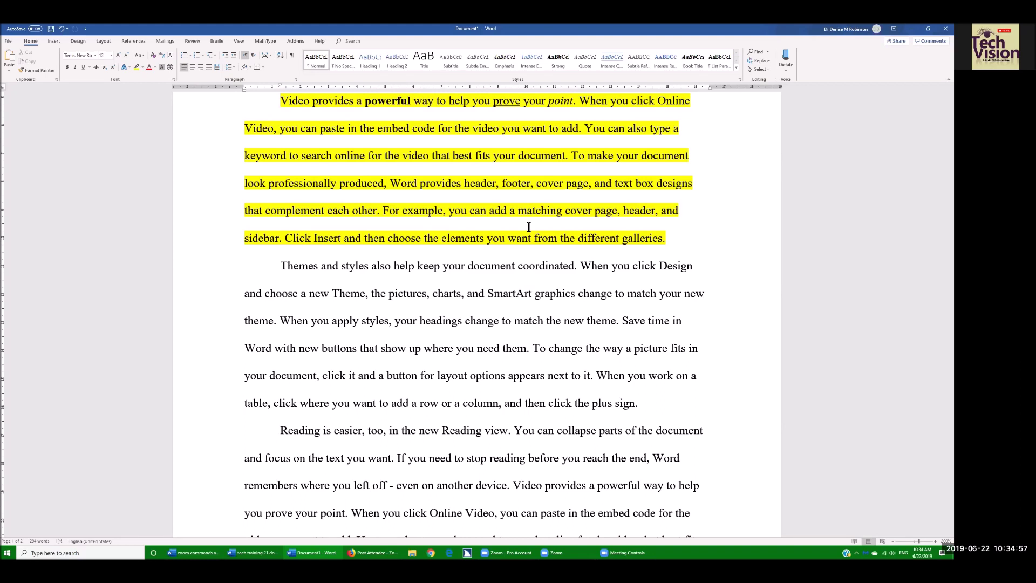
click(529, 227)
key(Return)
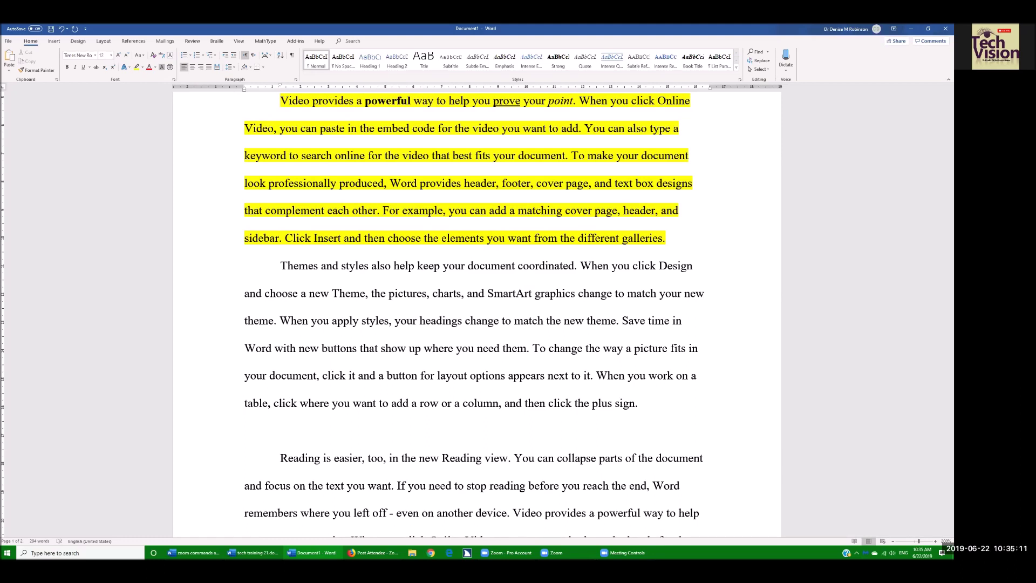
Step: Search online pictures for "apple" and insert the first result, the red apple with a green leaf, on the empty line
key(alt+n)
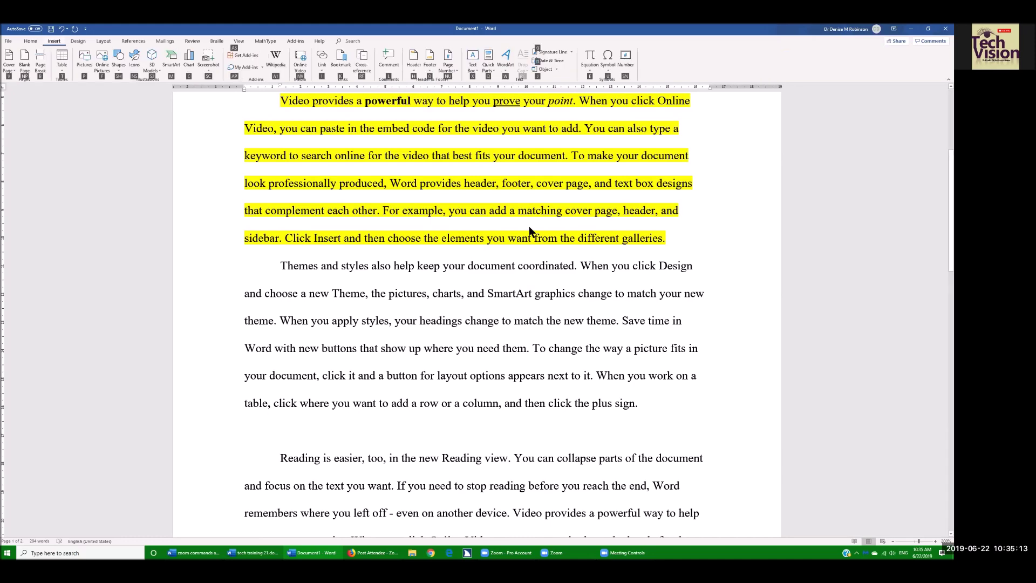
key(f)
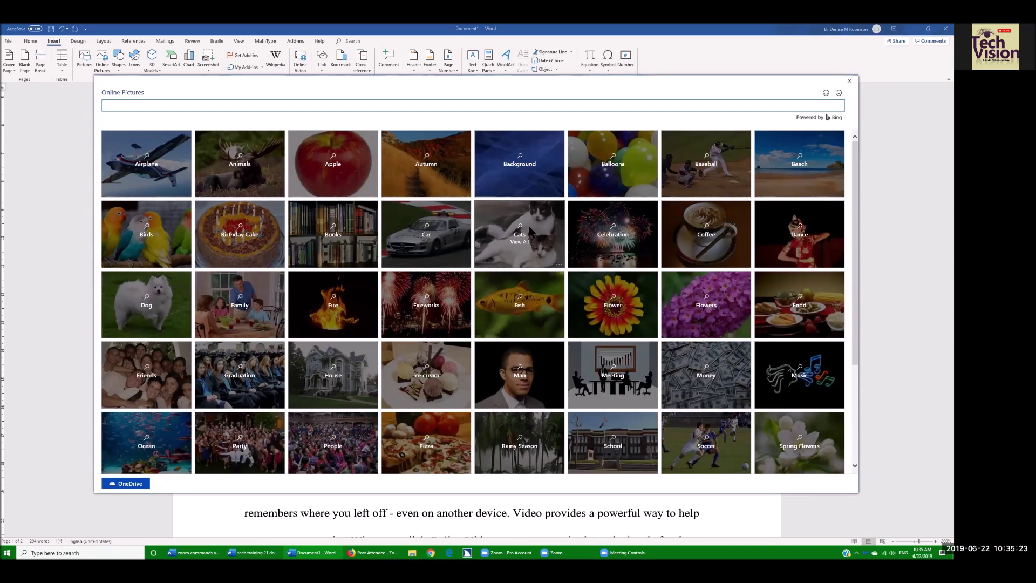
text(apple)
key(Return)
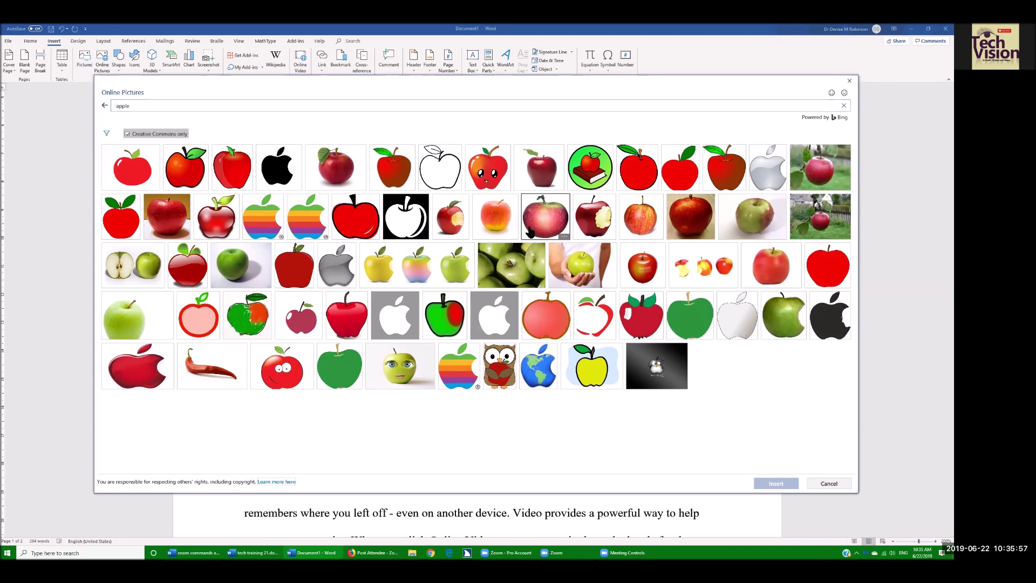
key(Tab)
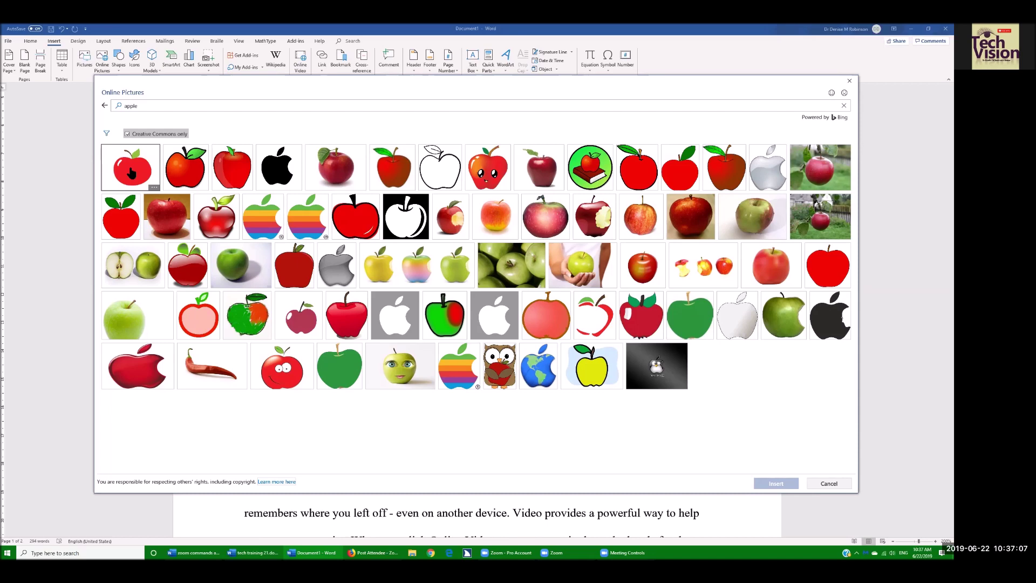
click(131, 173)
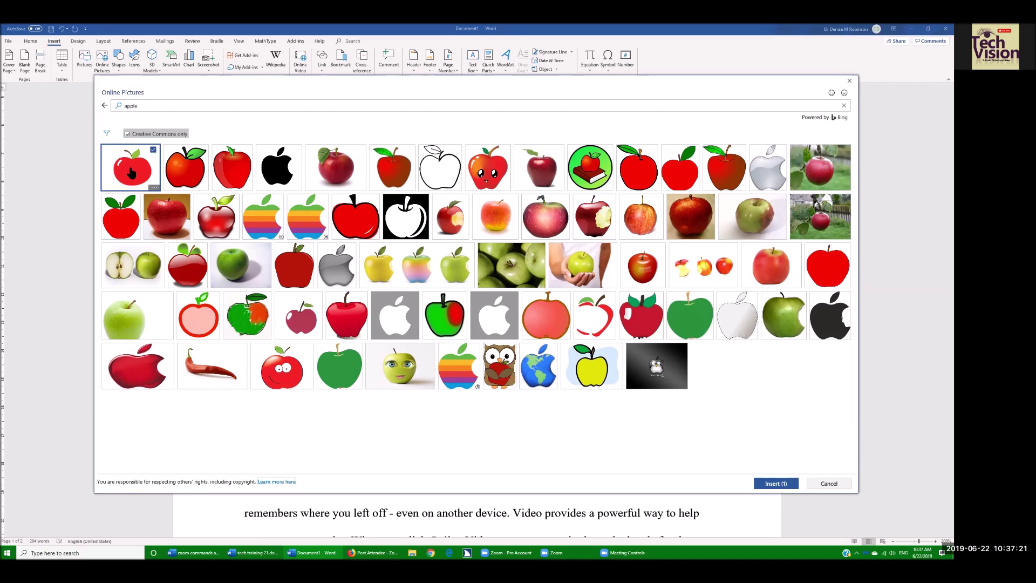
key(Tab)
double_click(132, 171)
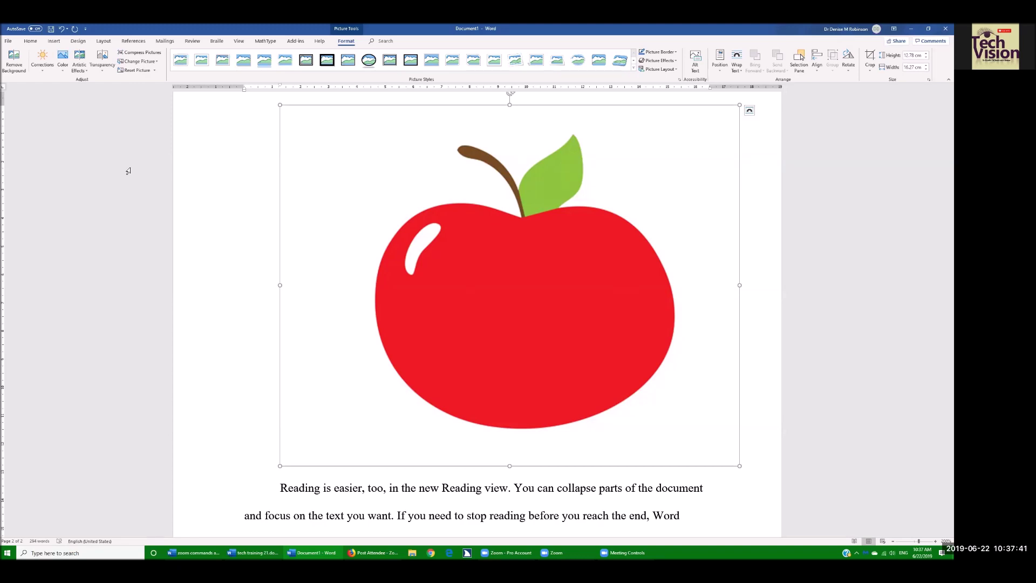
Step: Scale the apple picture's height to 30% in its size and position settings
key(shift+F10)
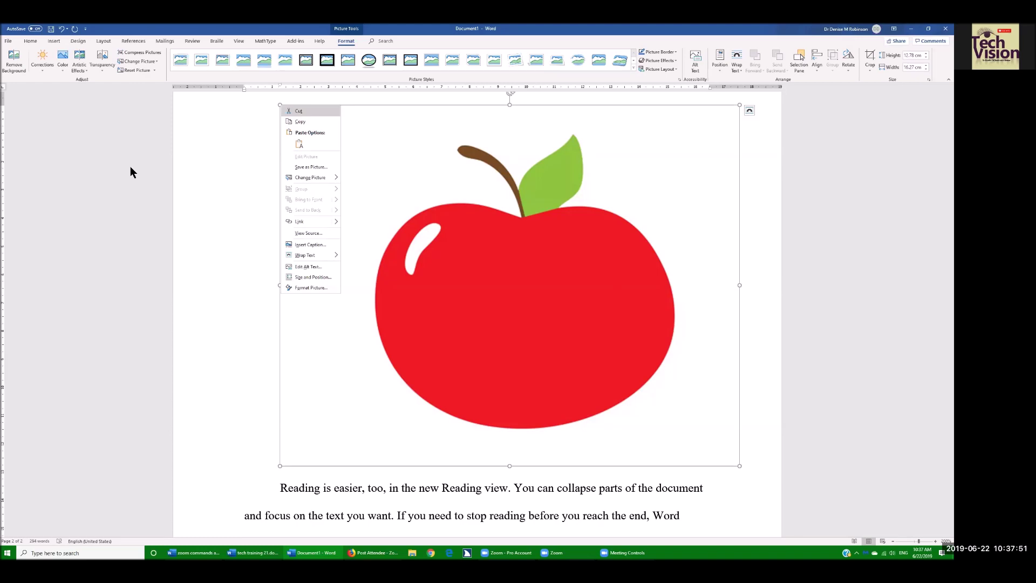
key(Up)
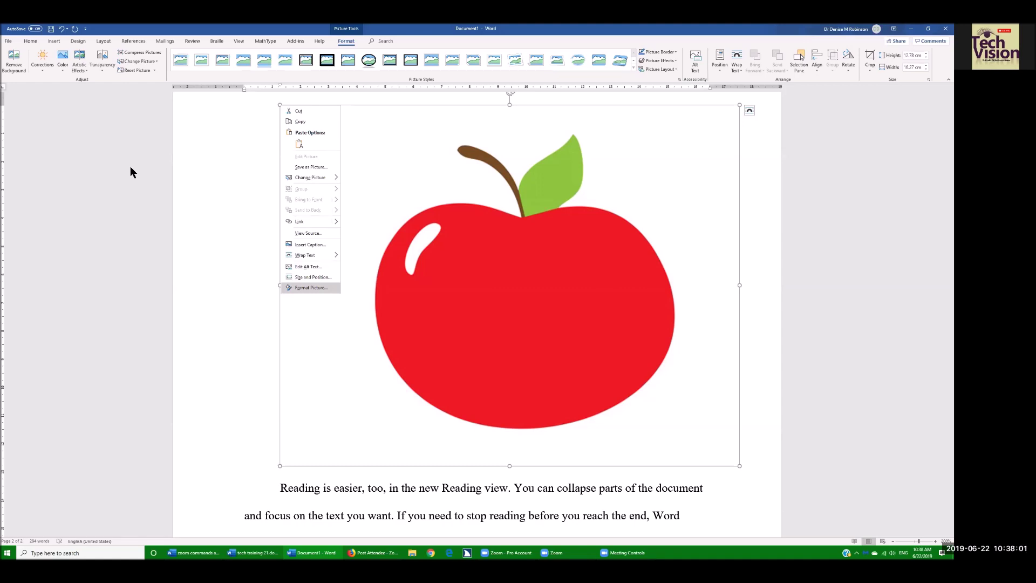
key(Up)
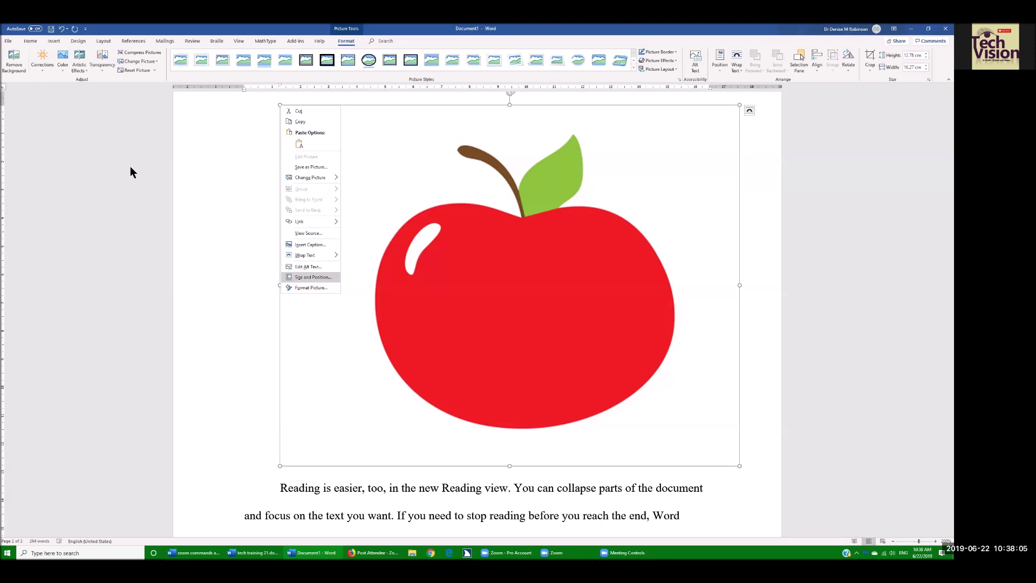
key(Return)
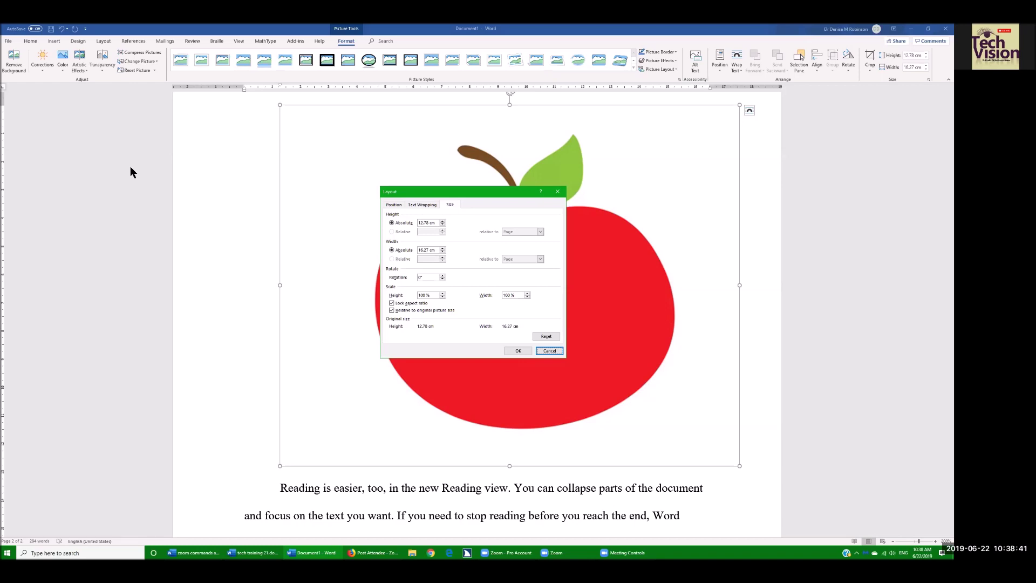
key(alt+h)
text(30)
key(Tab)
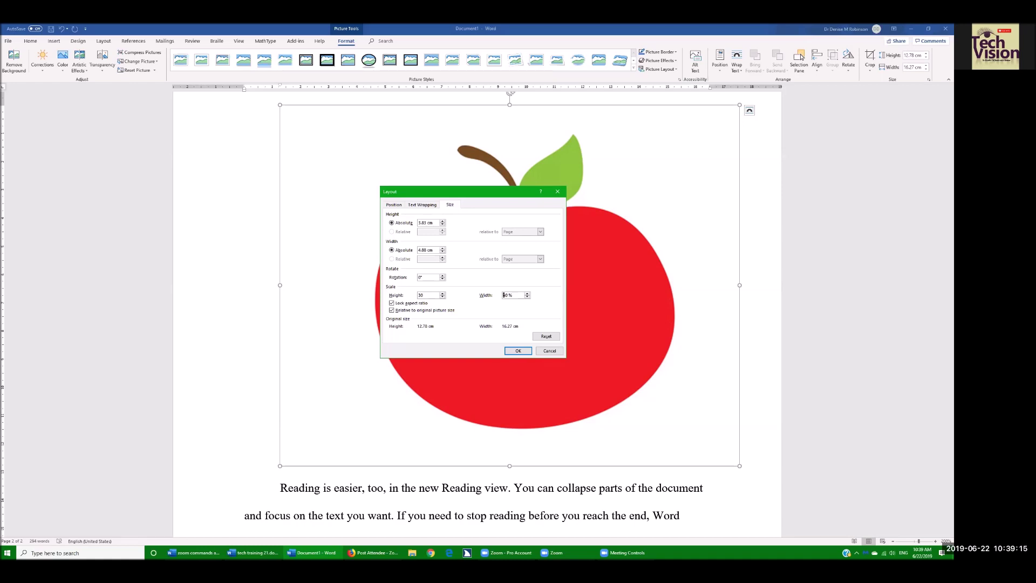
Step: Set the apple picture's text wrapping to Square and apply the layout changes
key(ctrl+Tab)
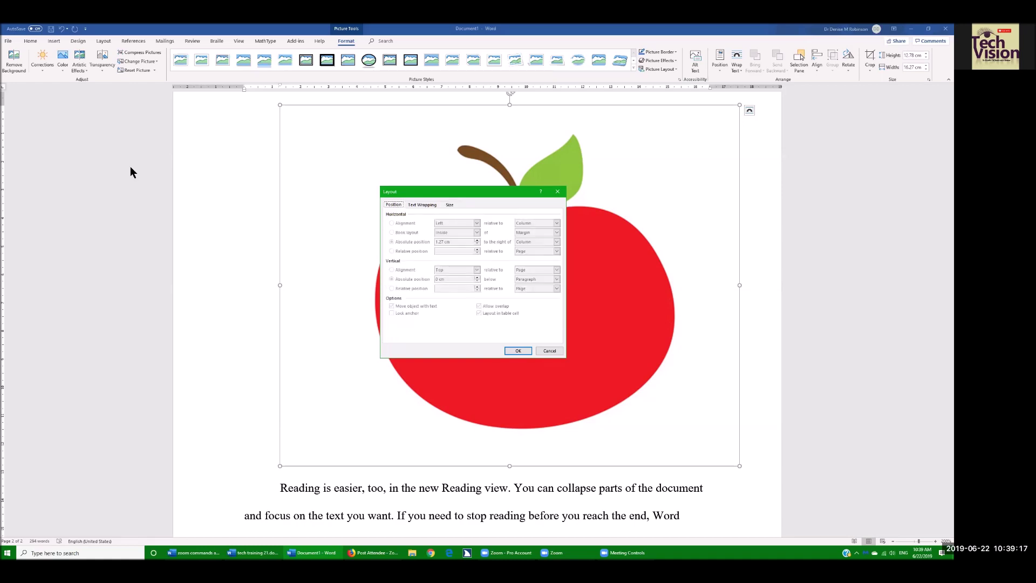
key(ctrl+Tab)
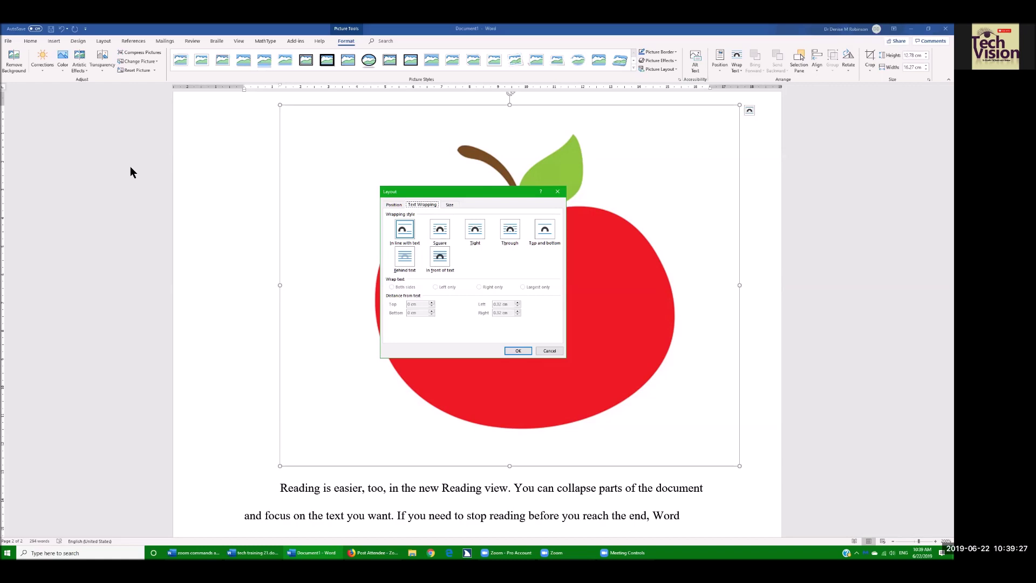
key(Tab)
key(Right)
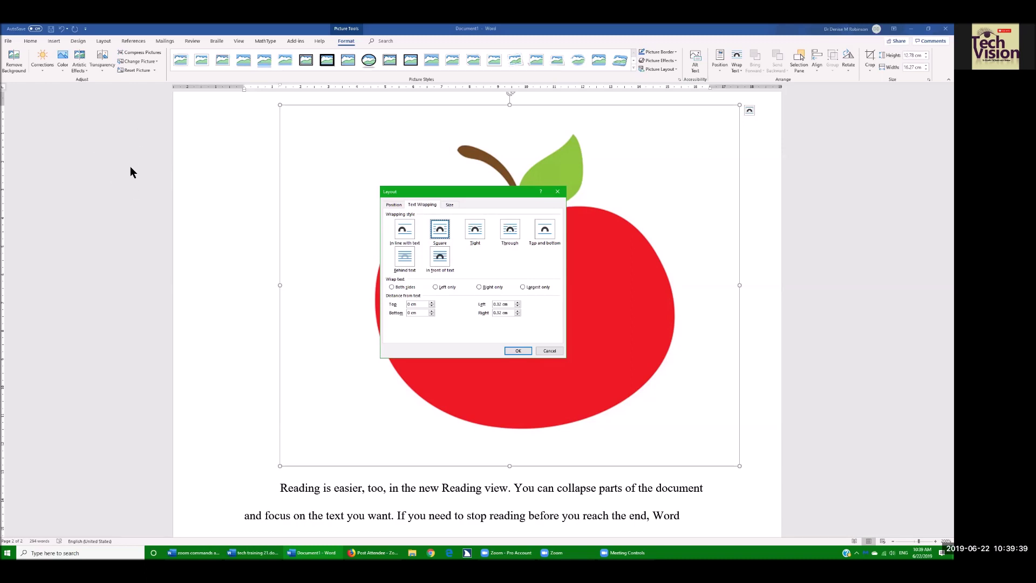
key(Return)
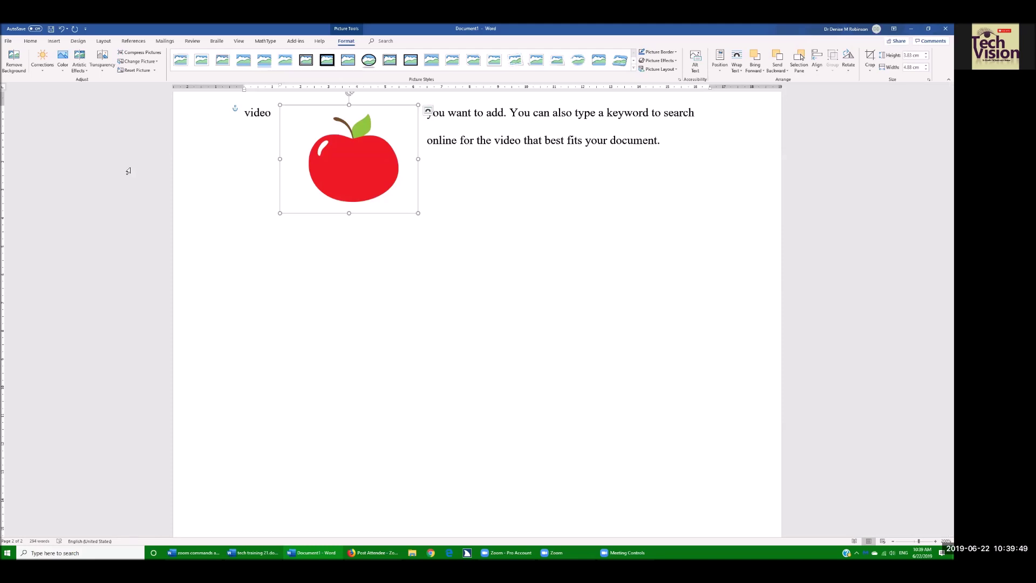
Step: Nudge the apple picture horizontally to the right margin beside the two lines of text and deselect it
key(Left)
key(Left)
key(Right)
key(Right)
key(Right)
key(Right)
key(Right)
key(Right)
key(Right)
key(Right)
key(Right)
key(Right)
key(Right)
key(Right)
key(Right)
key(Right)
key(Right)
key(Right)
key(Right)
key(Right)
key(Right)
key(Right)
key(Right)
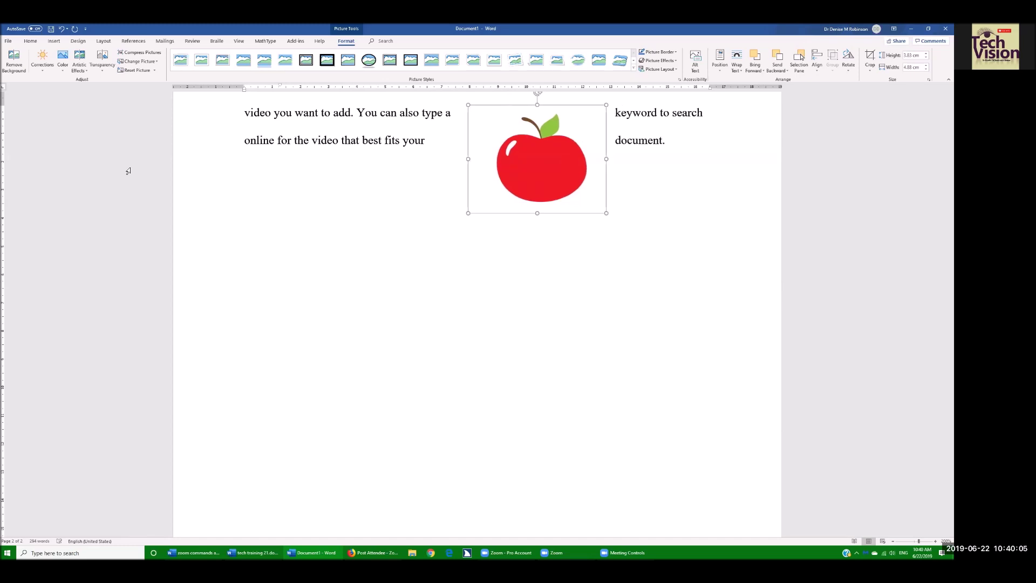
key(Right)
key(Right)
key(Right)
key(Right)
key(Right)
key(Right)
key(Right)
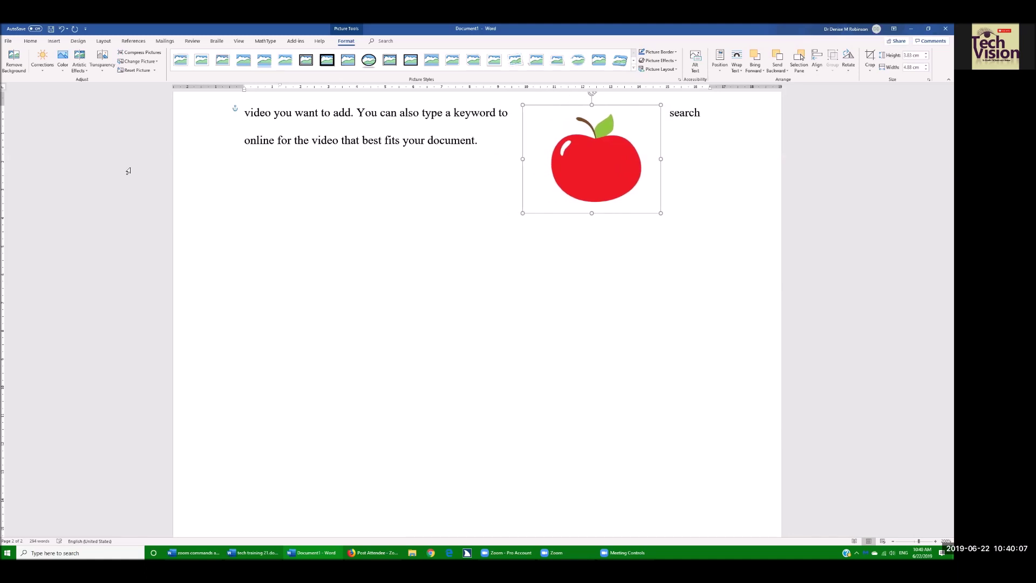
key(Right)
key(Right)
key(Right)
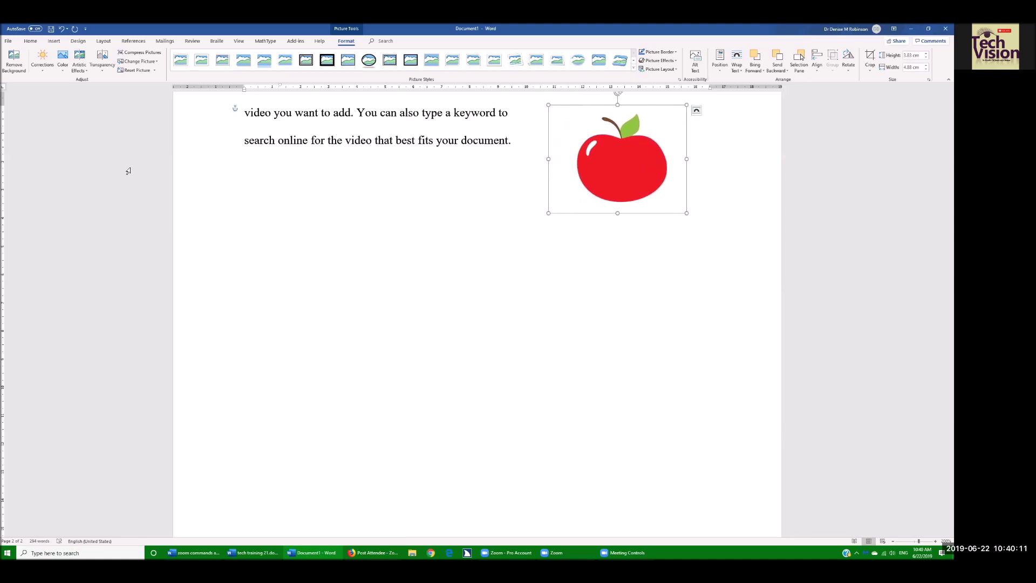
key(Escape)
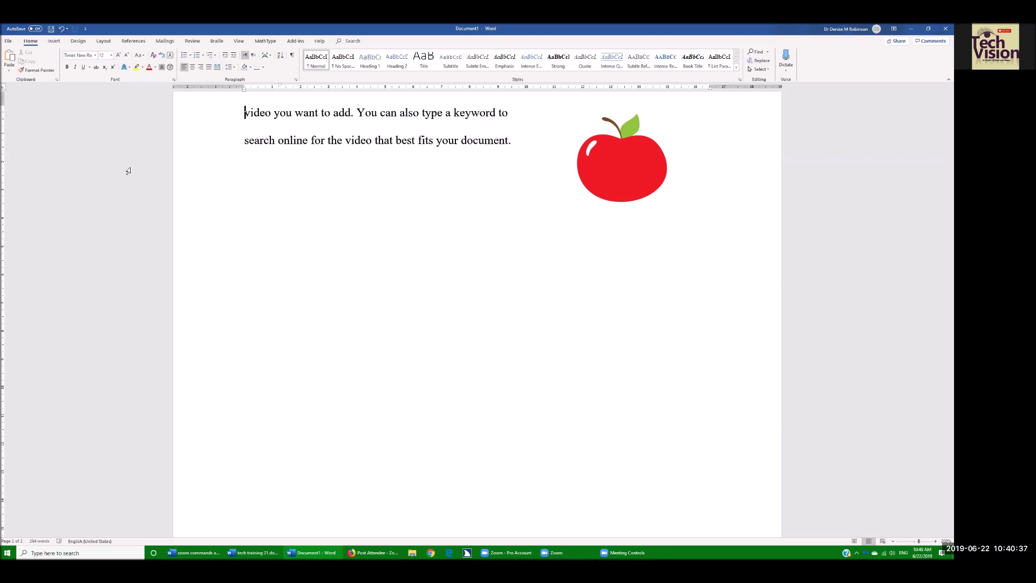
Step: Share the document as a Word attachment in a new e-mail and decline the unverified certificate warning
key(alt+f)
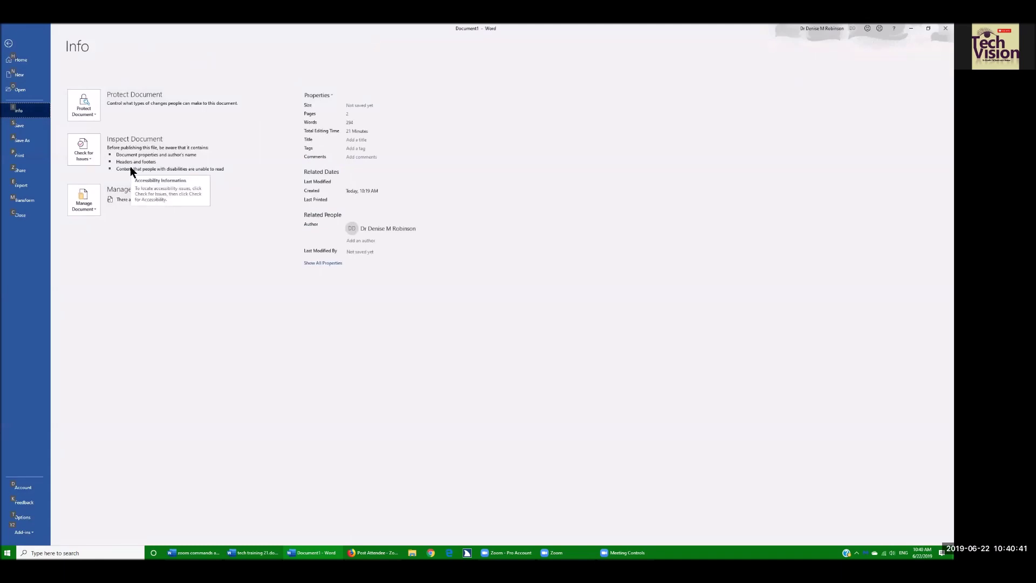
key(z)
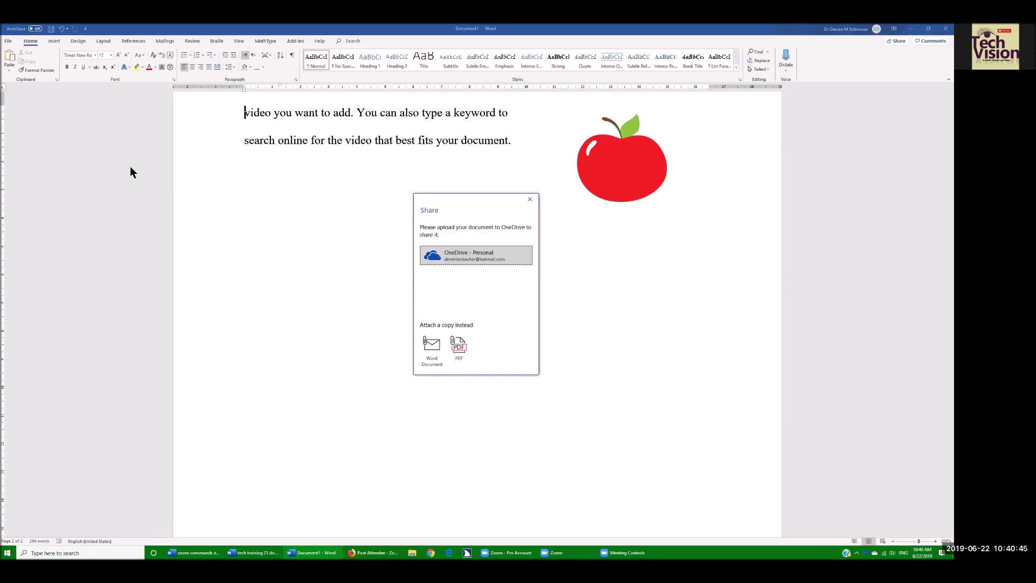
key(Tab)
click(130, 168)
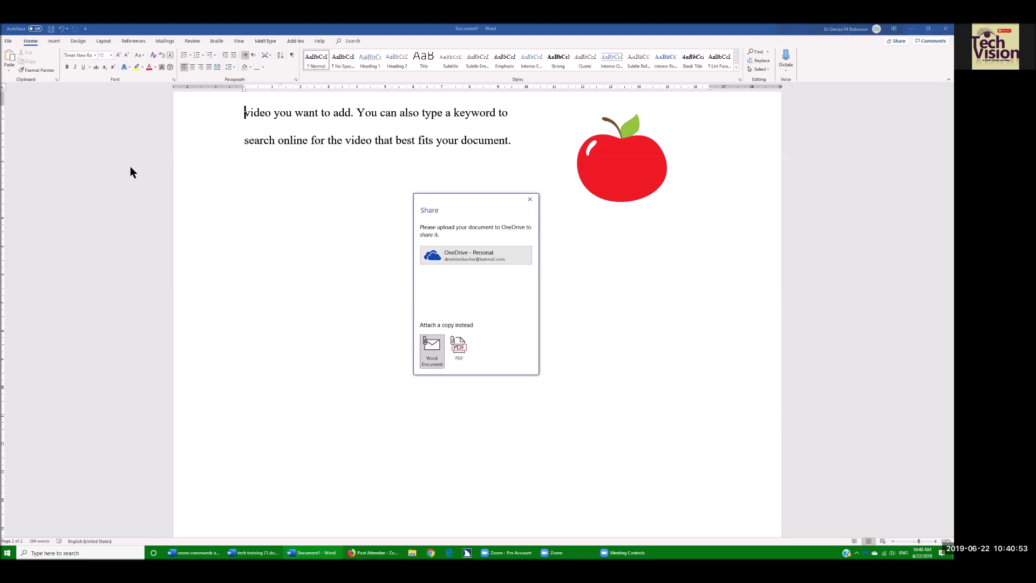
key(Escape)
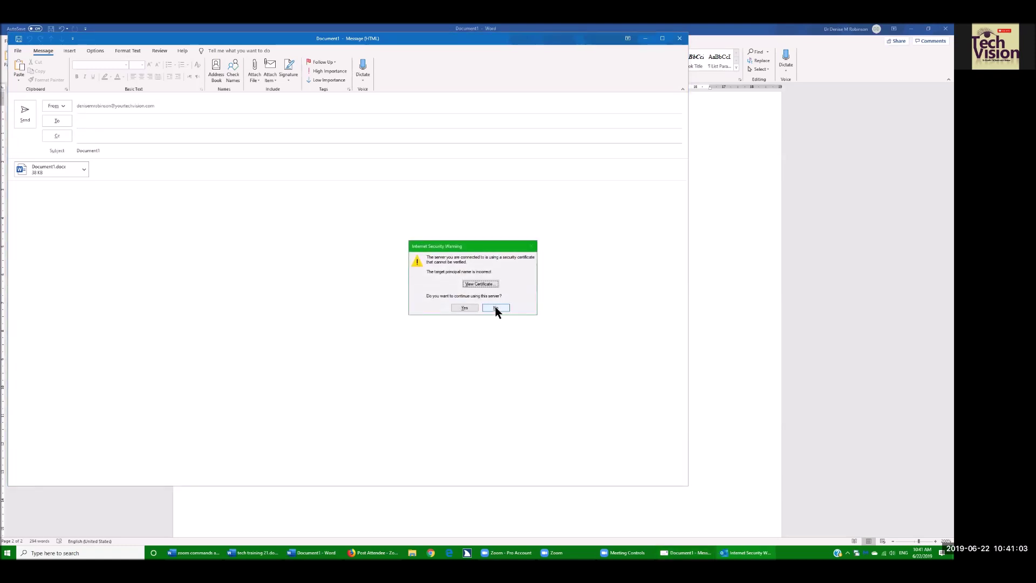
click(496, 308)
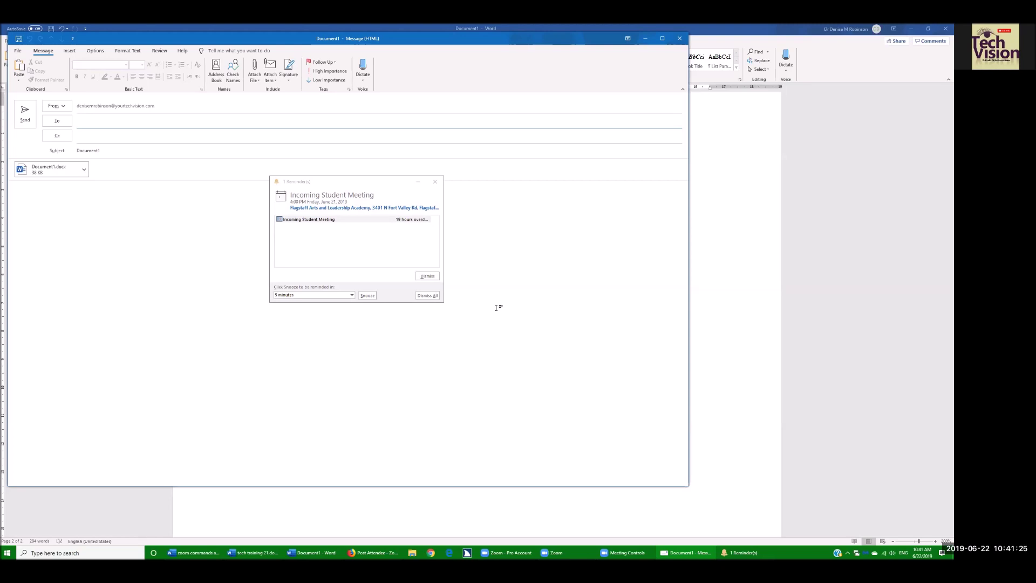
Step: Switch to the reminder window and dismiss all reminders, including the Incoming Student Meeting
key(alt+Tab)
key(alt+Tab)
key(alt+Tab)
key(alt+Tab)
key(alt+Tab)
key(alt+Tab)
key(alt+Tab)
key(alt+Tab)
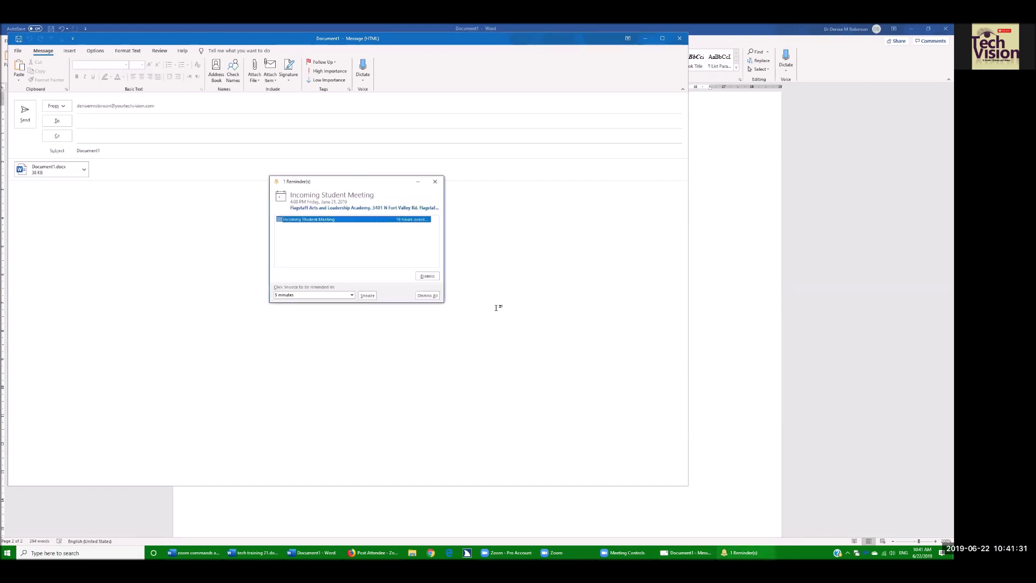
click(427, 295)
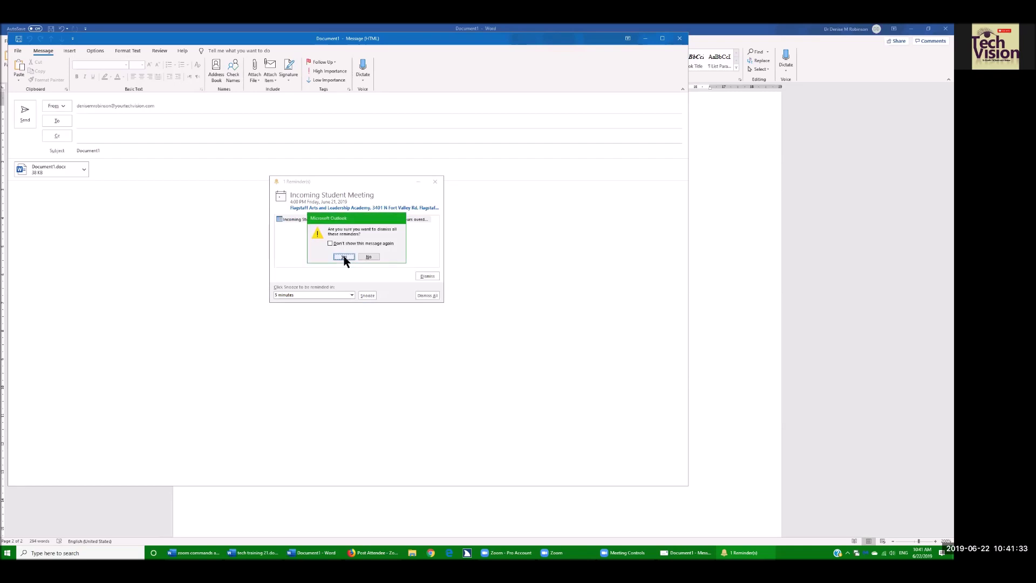
click(344, 257)
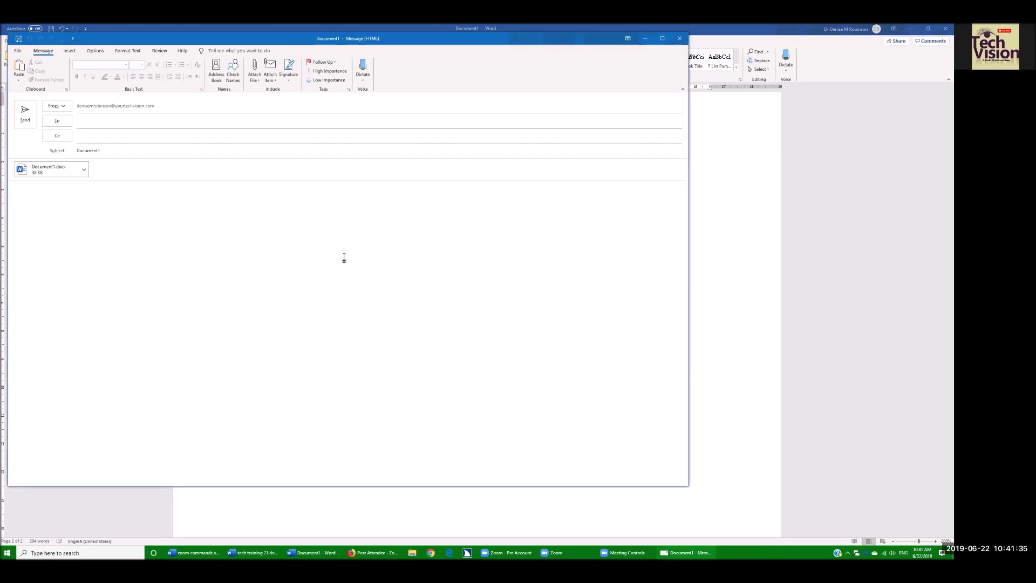
Step: Review the available sender accounts without changing the sender, and add the suggested recent contact as the message's recipient
click(344, 258)
key(alt+Down)
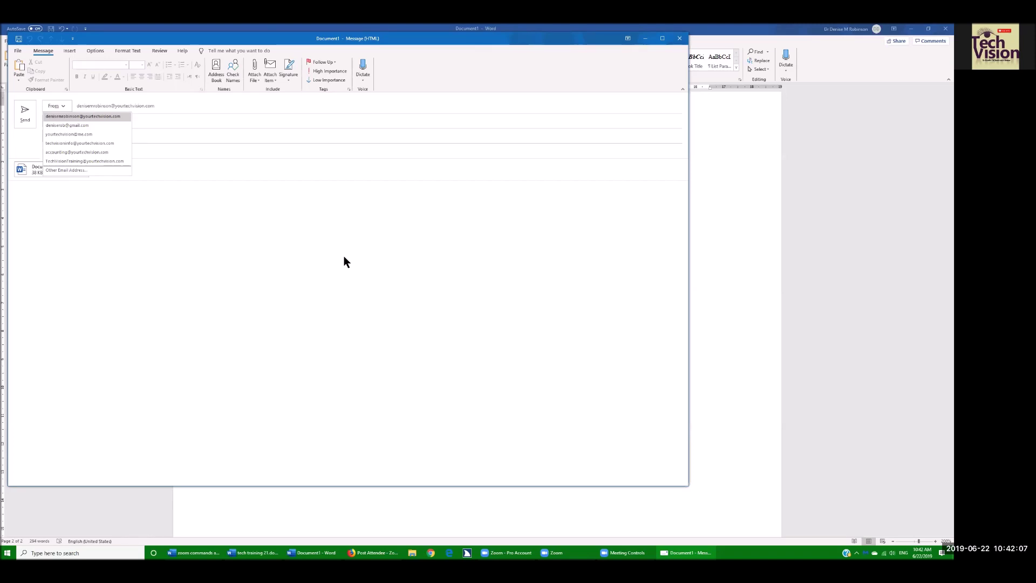
click(345, 257)
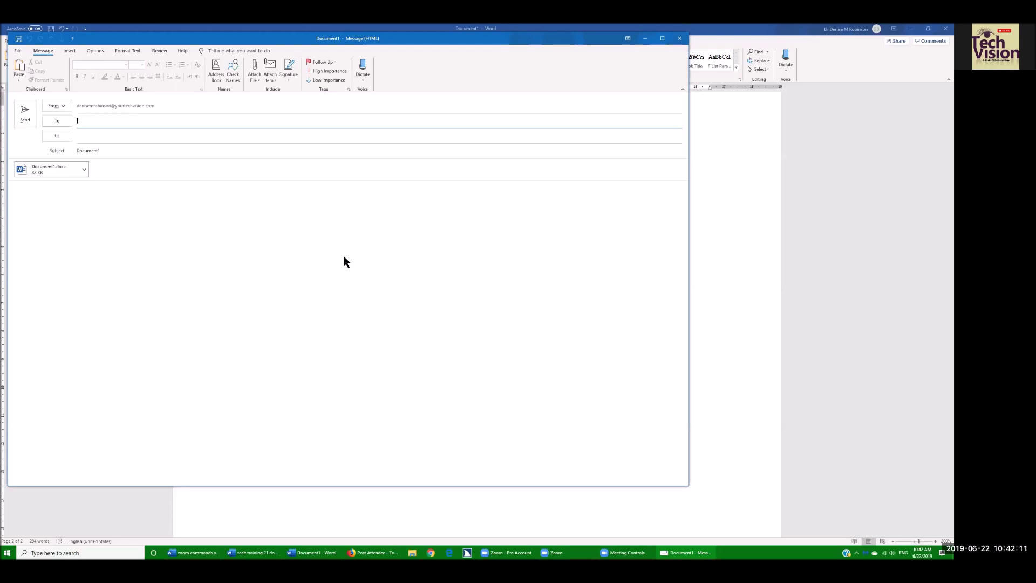
text(den)
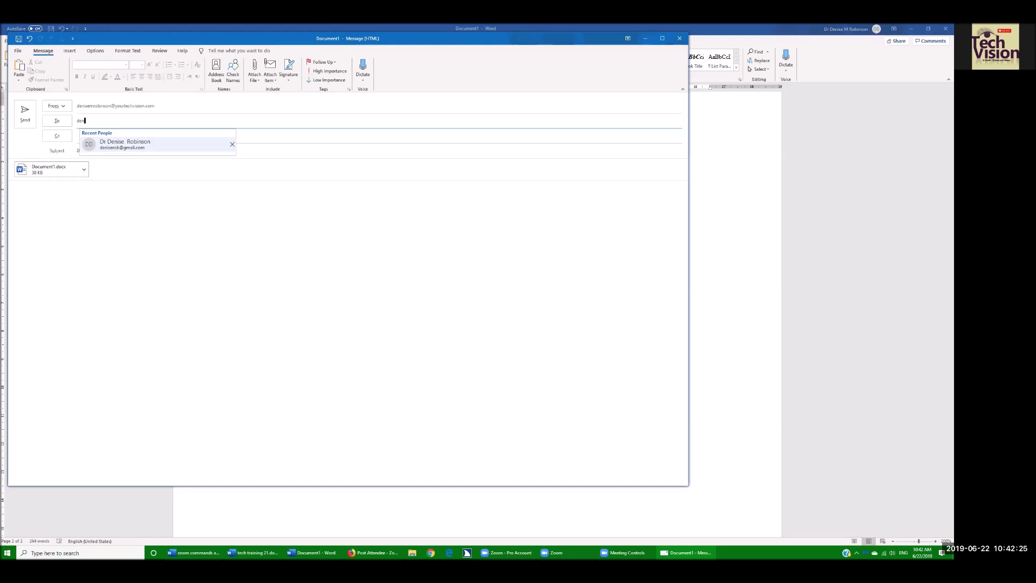
key(Return)
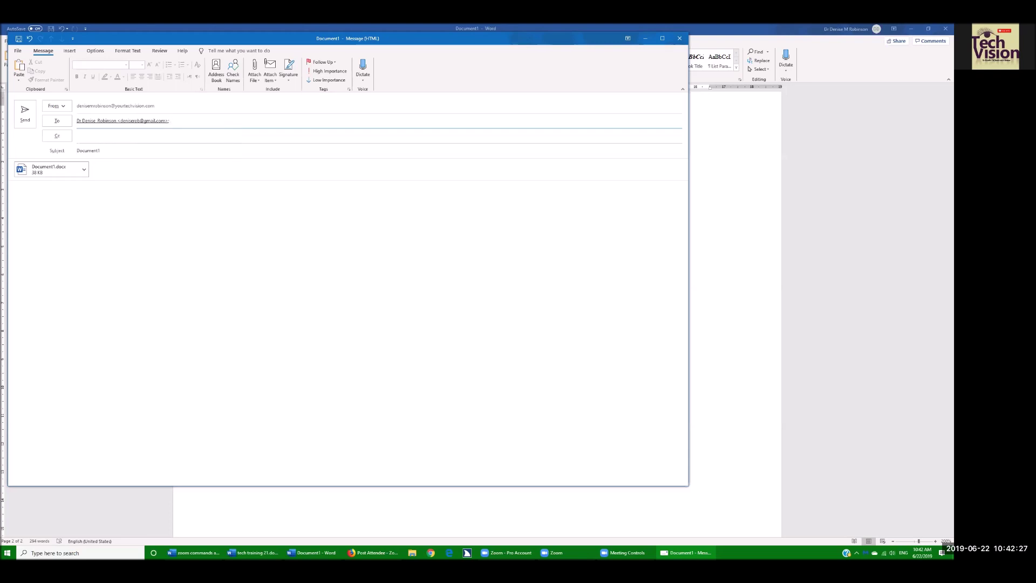
Step: Go through the subject, the Document1.docx attachment and the message body, and send the e-mail
key(Tab)
key(Tab)
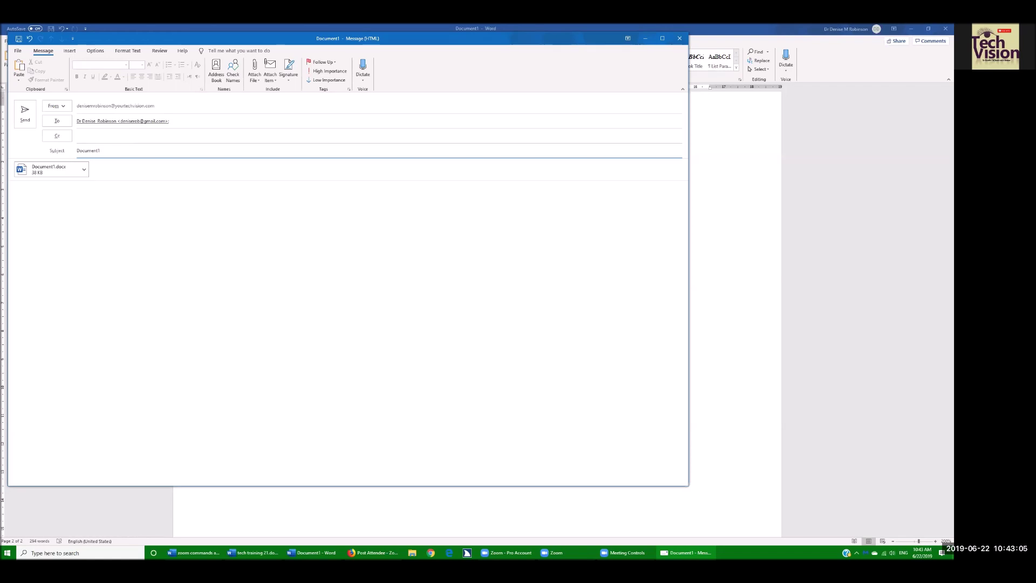
click(51, 170)
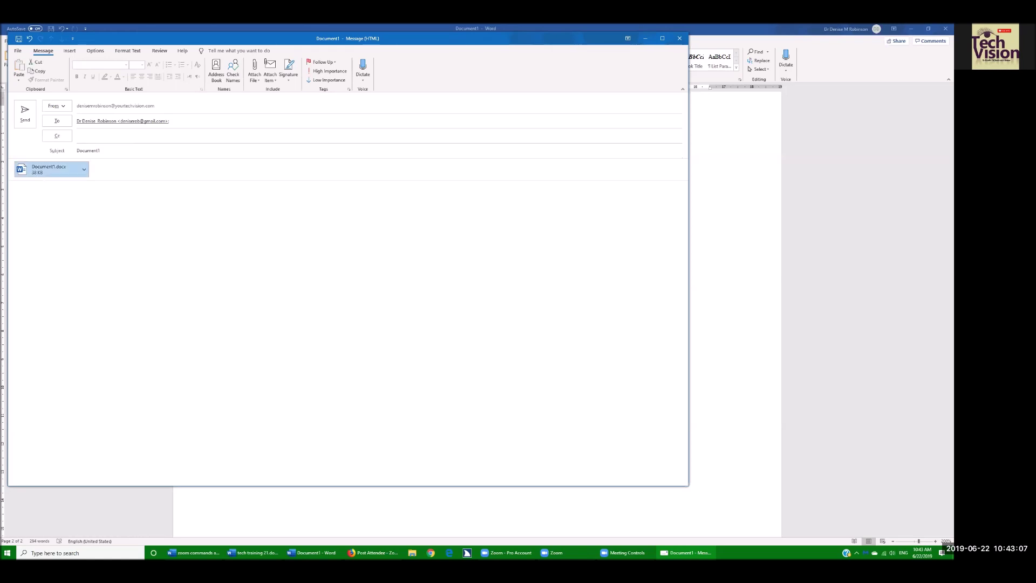
click(345, 257)
click(344, 258)
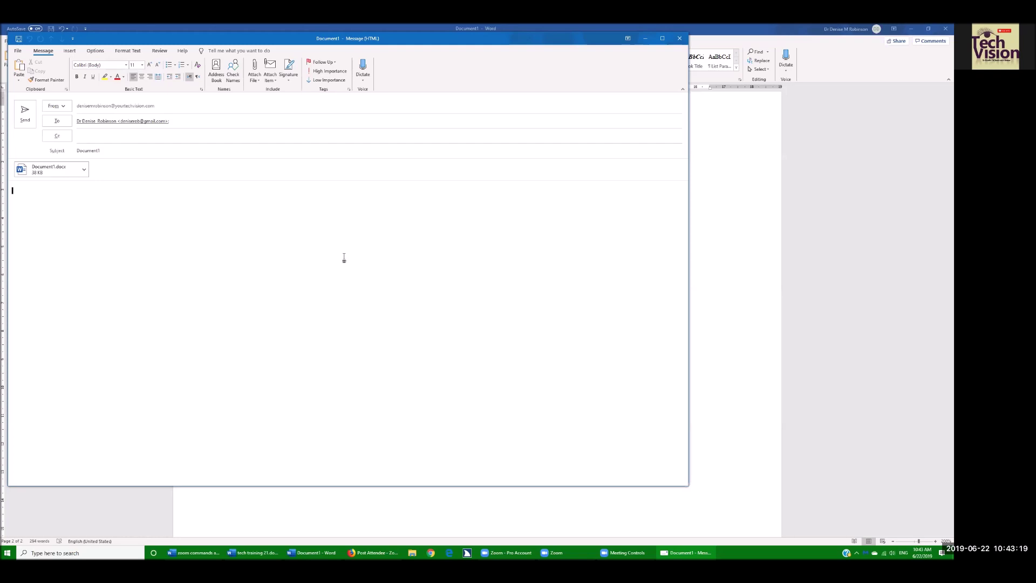
key(ctrl)
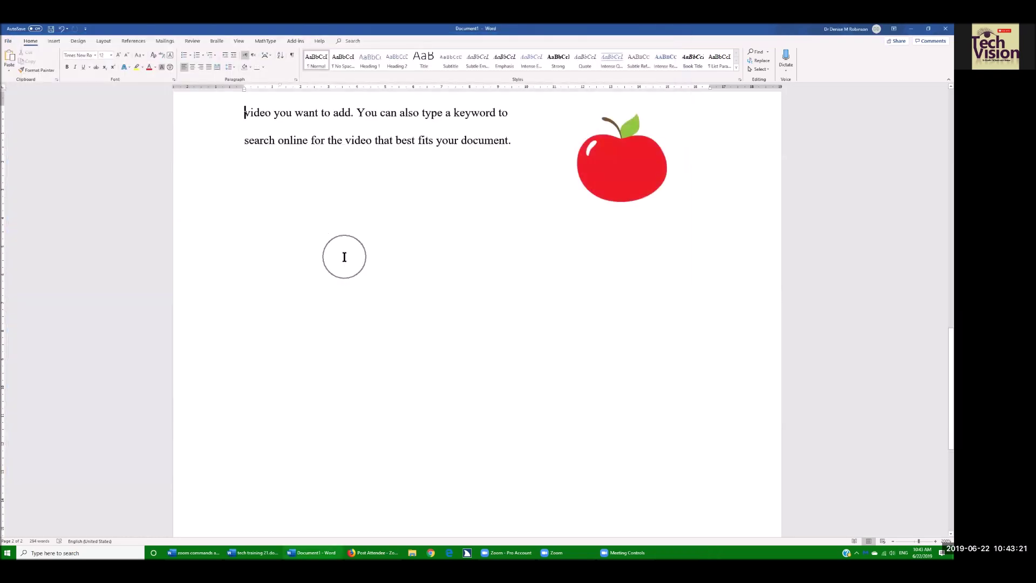
Step: Switch to Outlook and decline the security certificate warning to reach the inbox
key(ctrl)
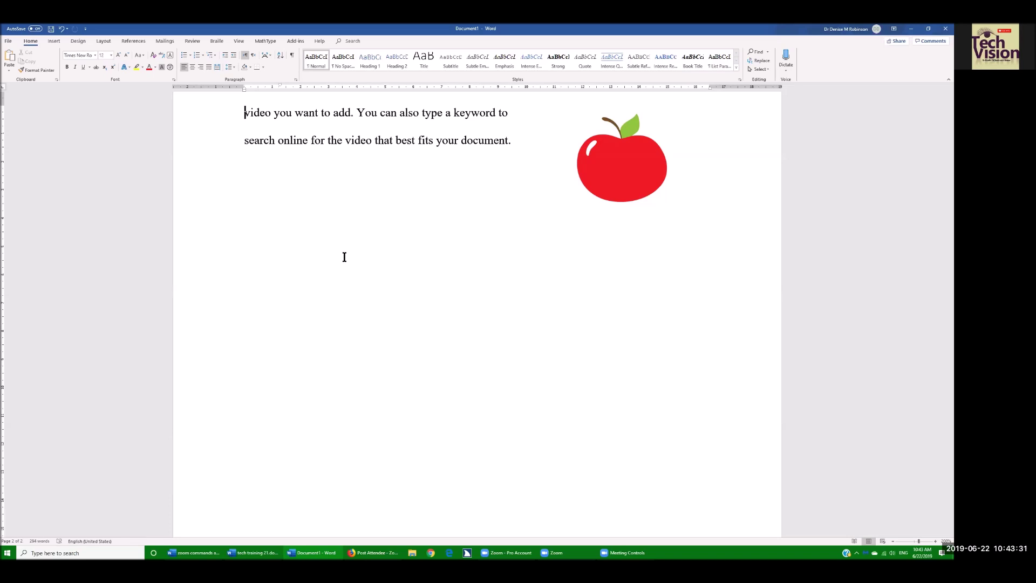
key(super)
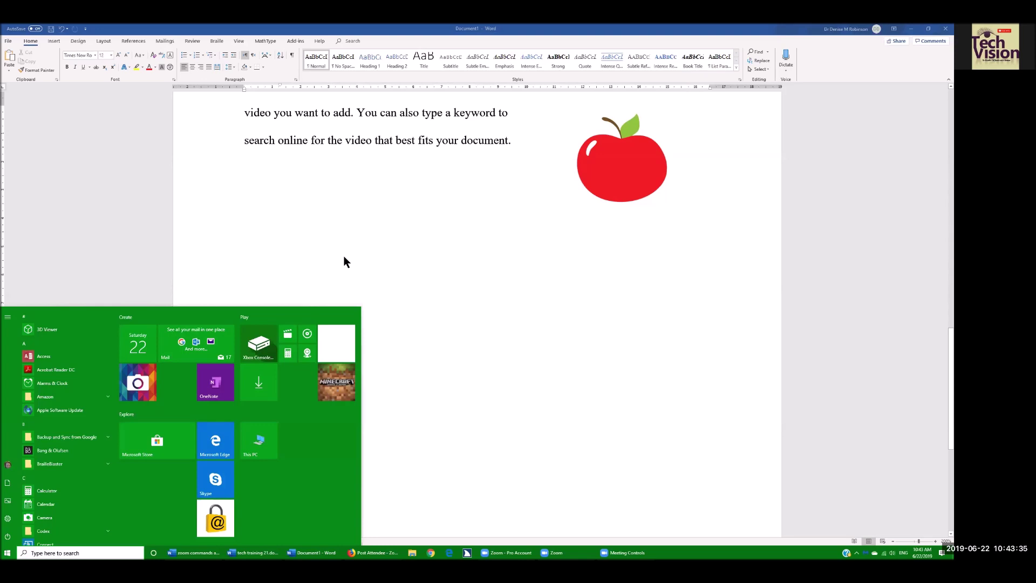
text(ou)
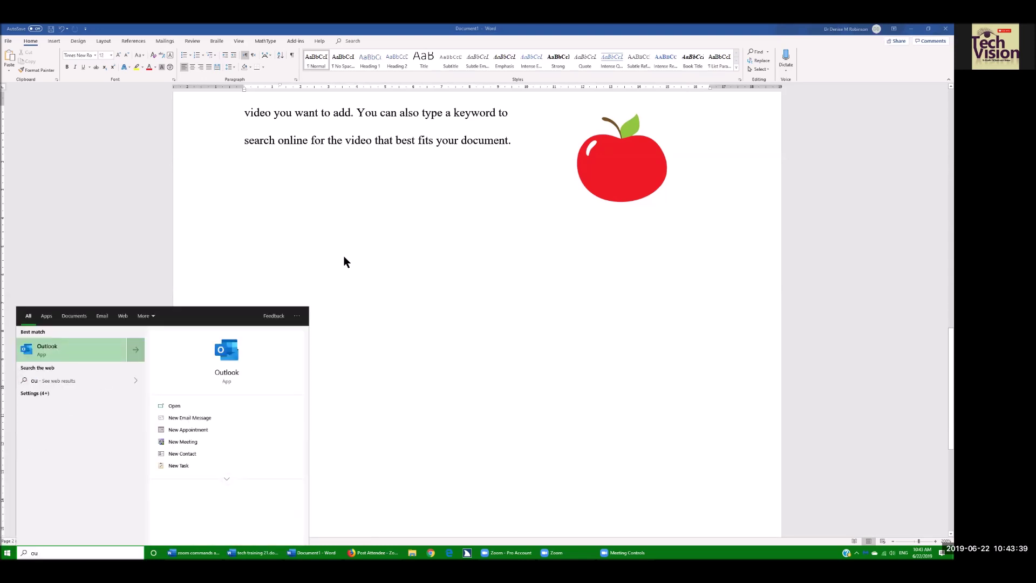
key(Escape)
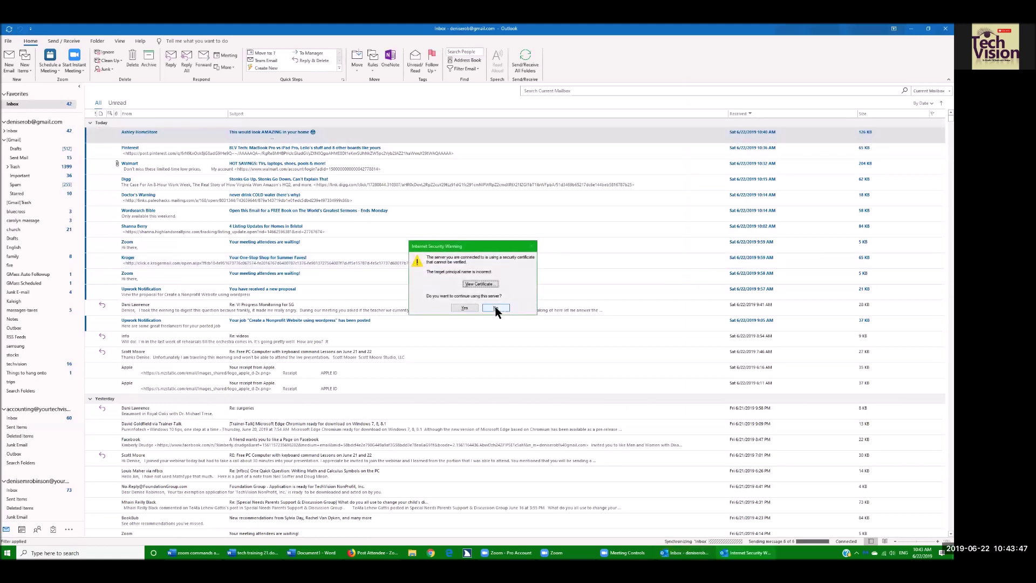
click(495, 308)
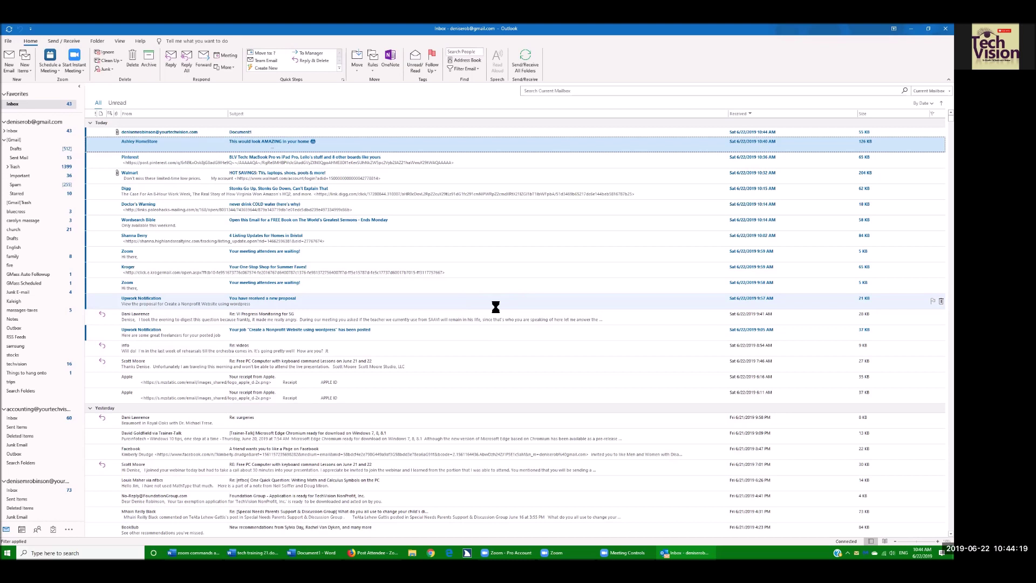
Step: Start a new e-mail, add the suggested recent contact as its recipient, and enter the subject "work"
key(ctrl)
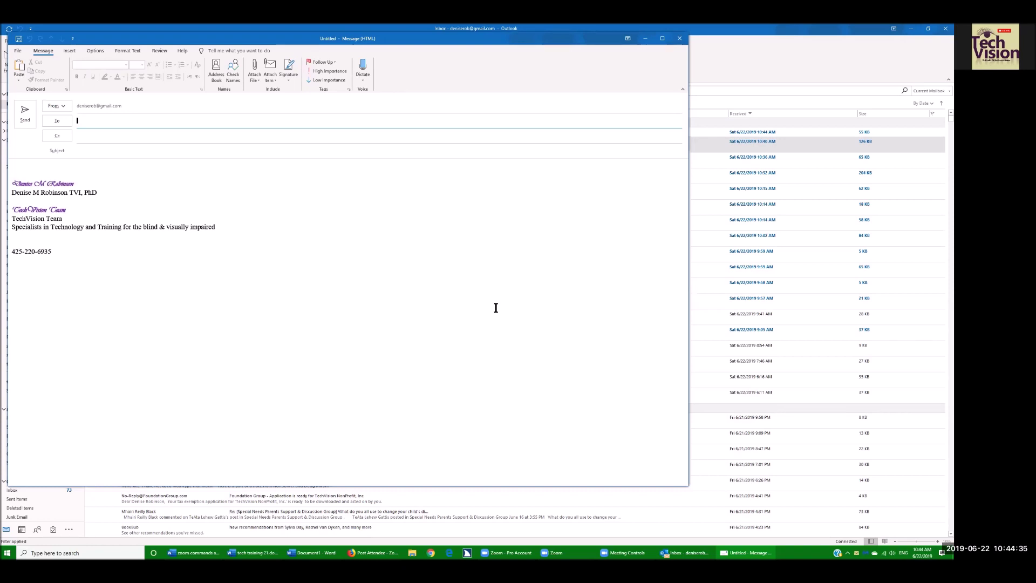
text(den)
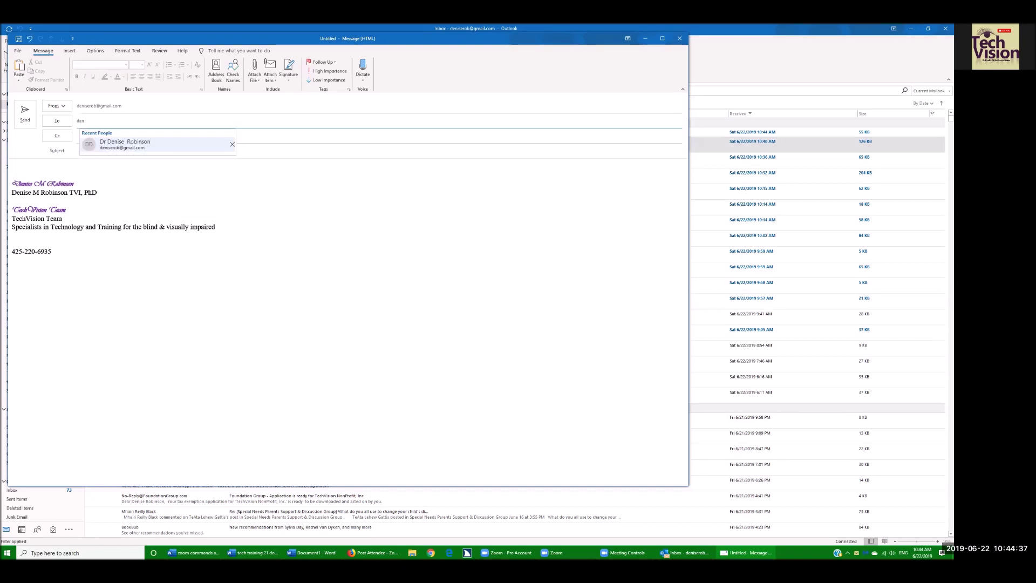
key(Return)
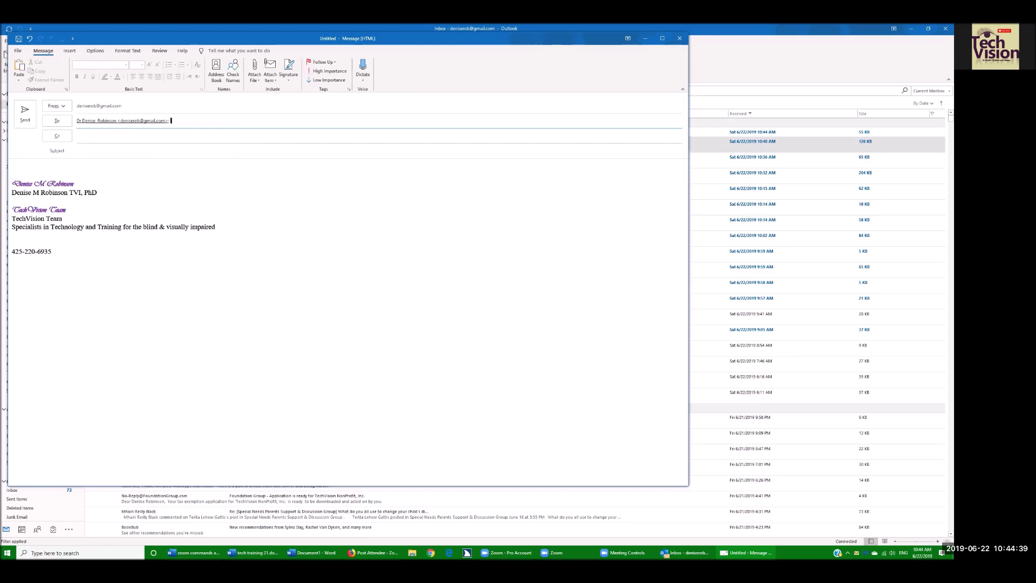
key(Tab)
key(Tab)
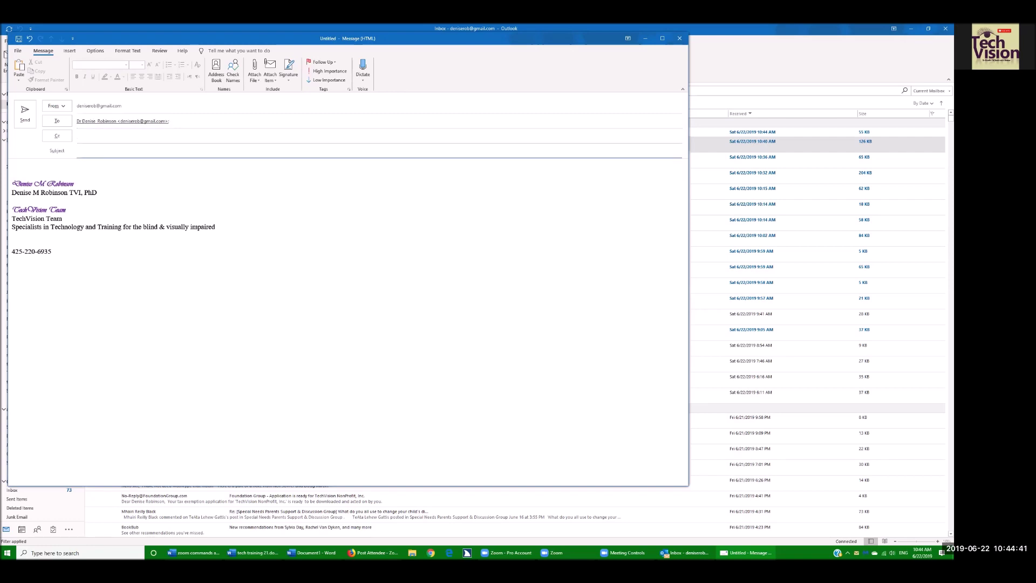
text(work)
Step: Attach the recent file tech training 21.docx to the message
key(alt)
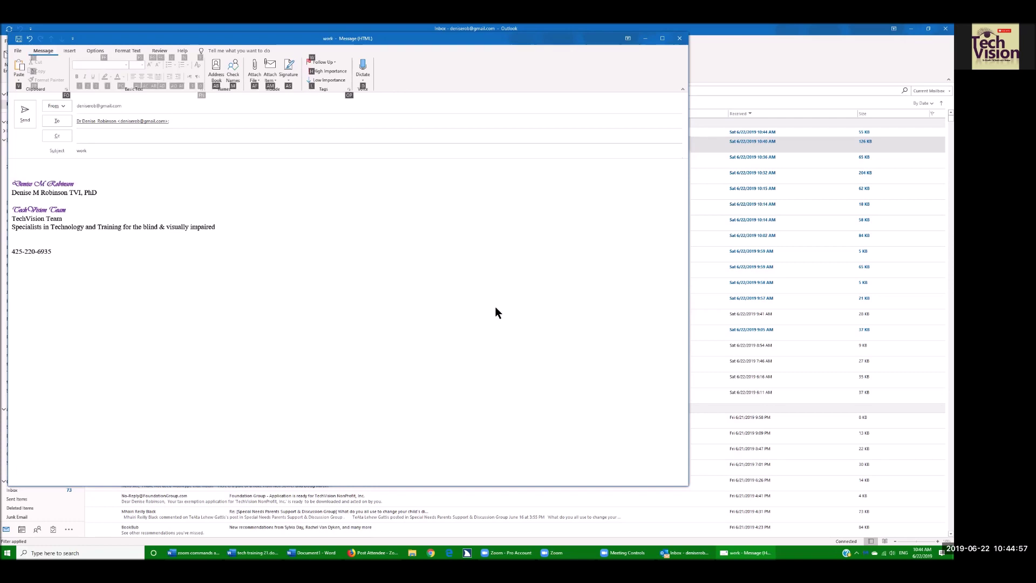
key(a)
key(f)
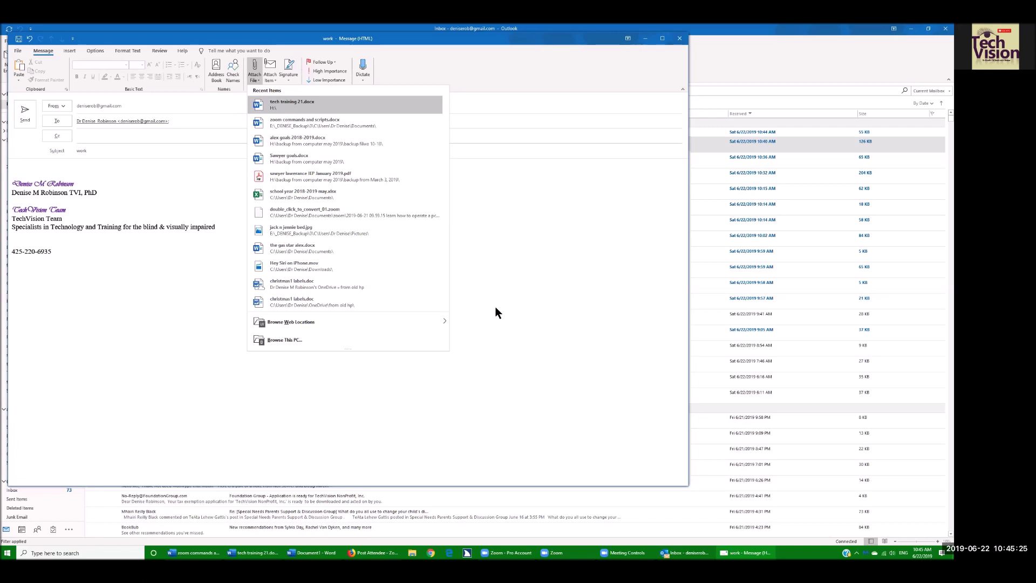
key(Up)
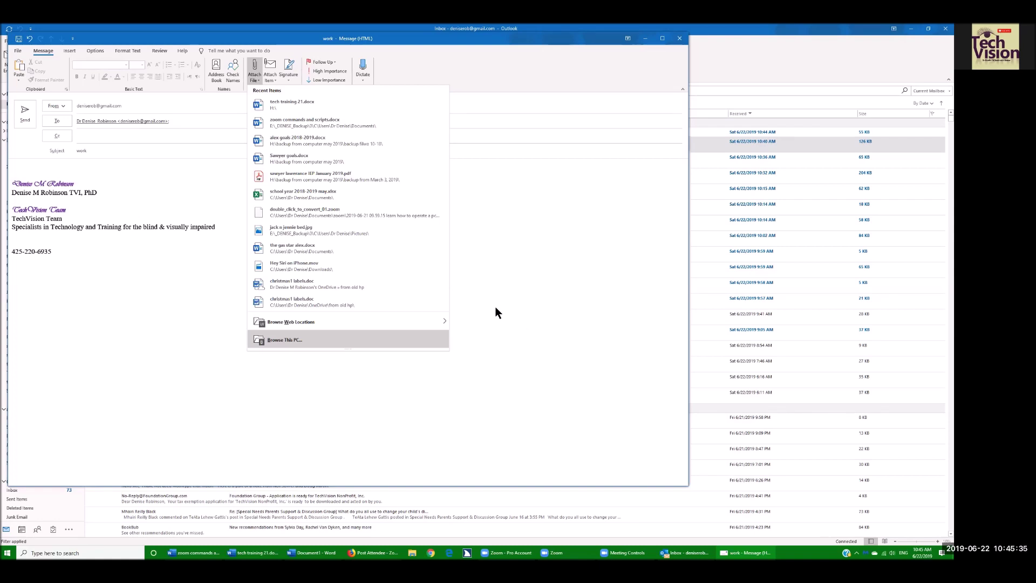
key(Down)
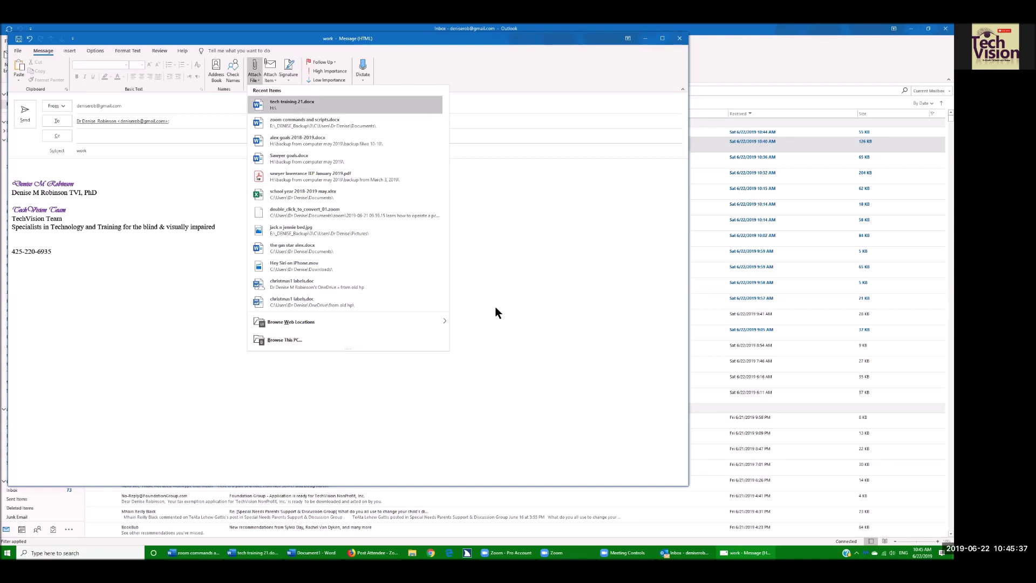
key(Return)
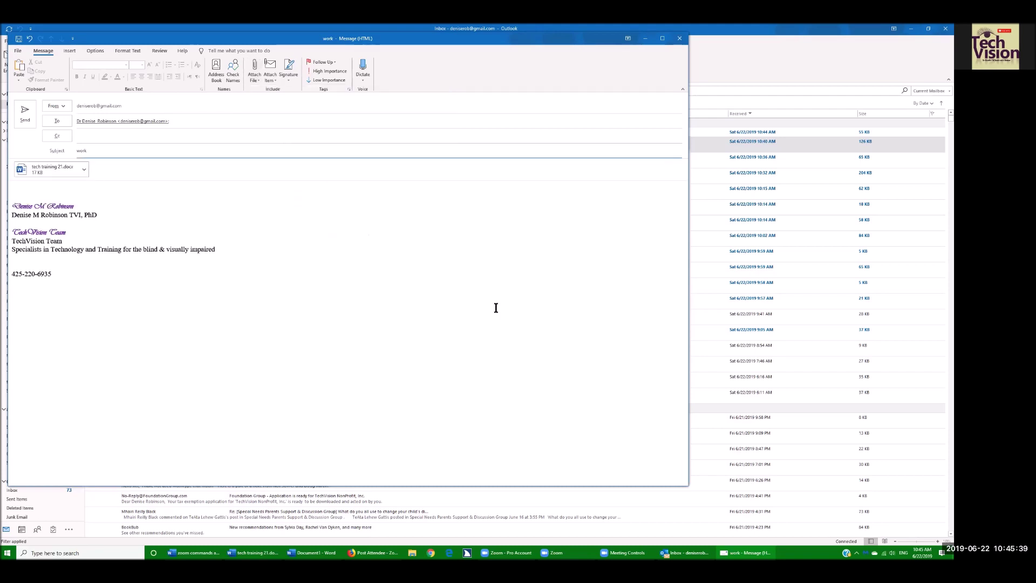
Step: Go past the attachment into the message body and send the e-mail
key(ctrl)
key(Tab)
key(Tab)
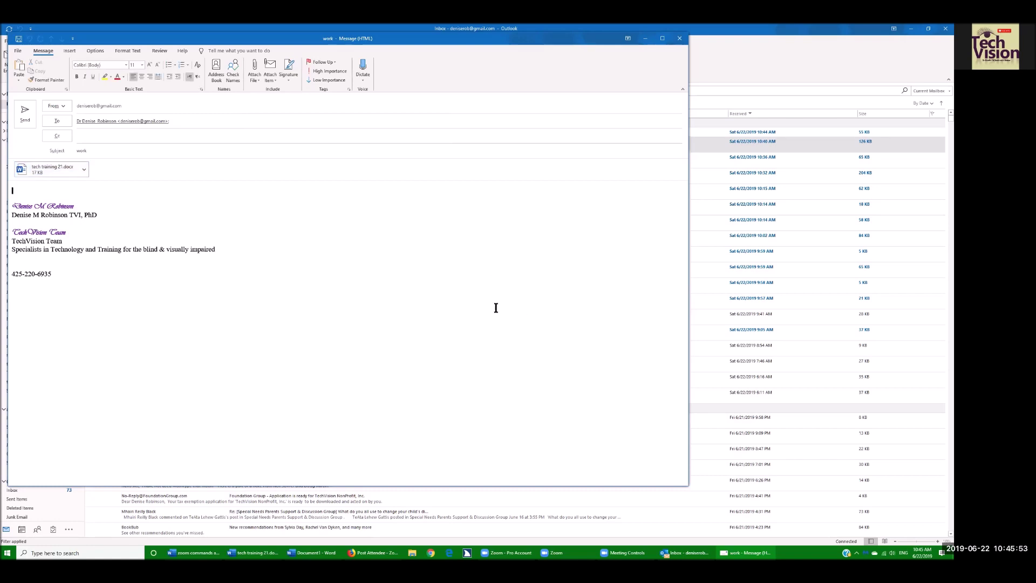
key(alt+s)
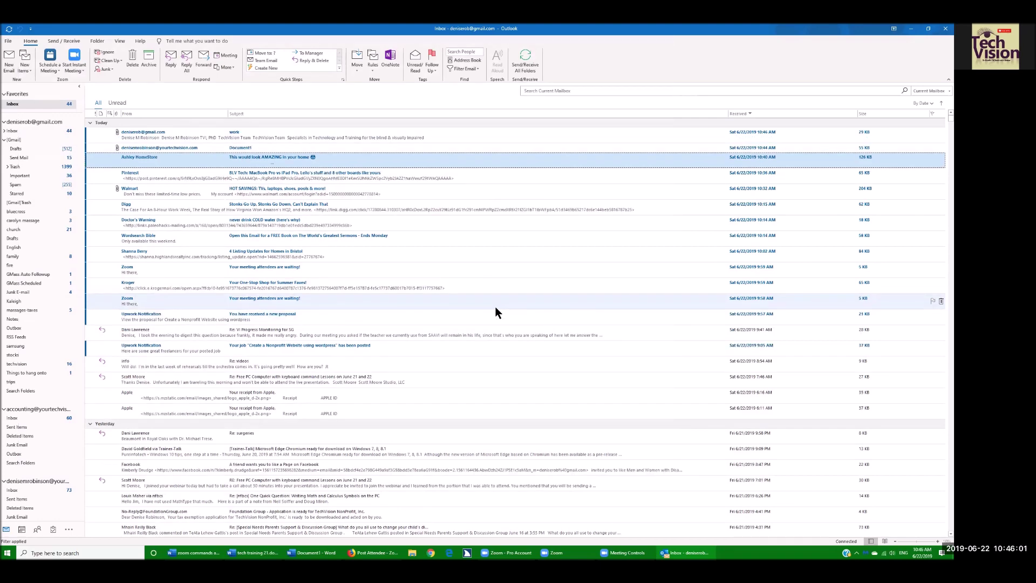
Step: Switch to Document1 in Word and start saving the paper under a new name
key(alt+Tab)
click(495, 308)
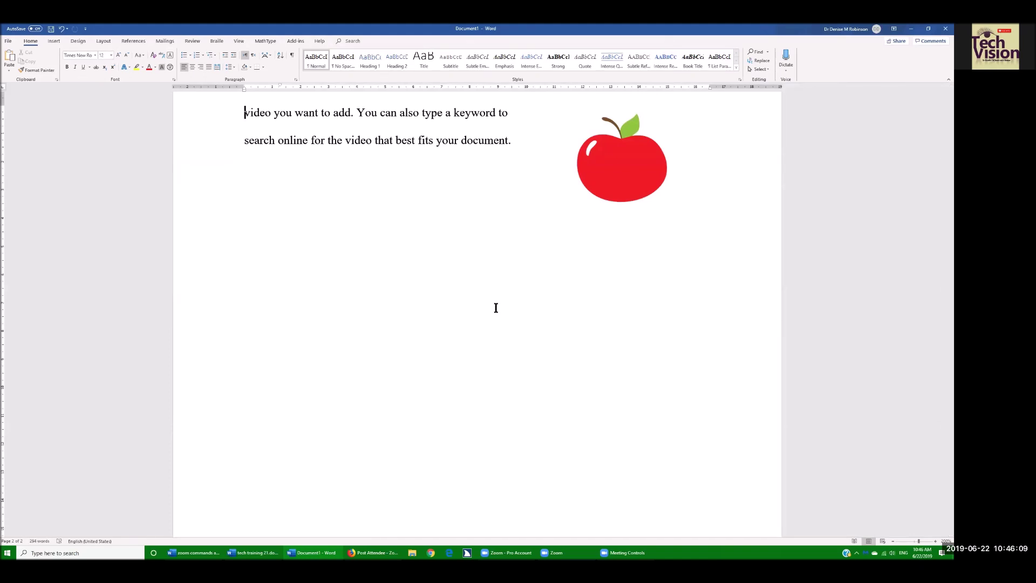
key(F12)
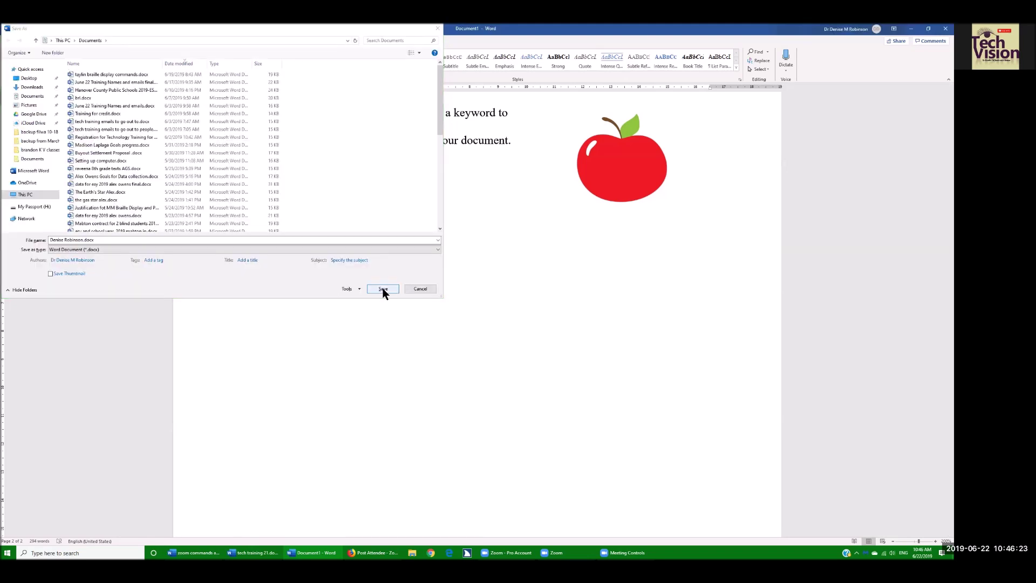
click(383, 289)
key(alt+Tab)
key(alt+Tab)
key(alt+Tab)
key(alt+Tab)
key(alt+Tab)
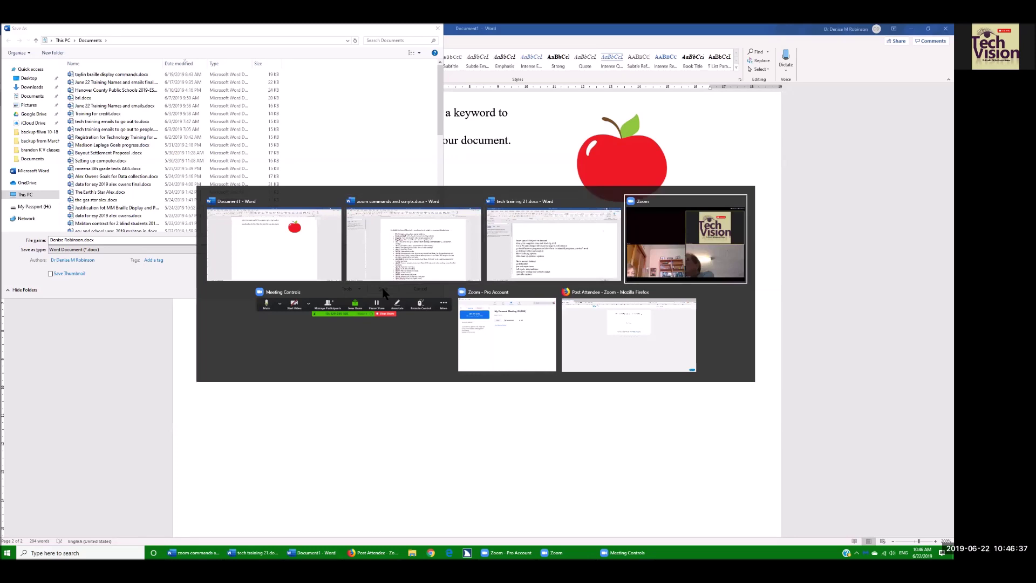
key(alt+Tab)
key(alt+Tab)
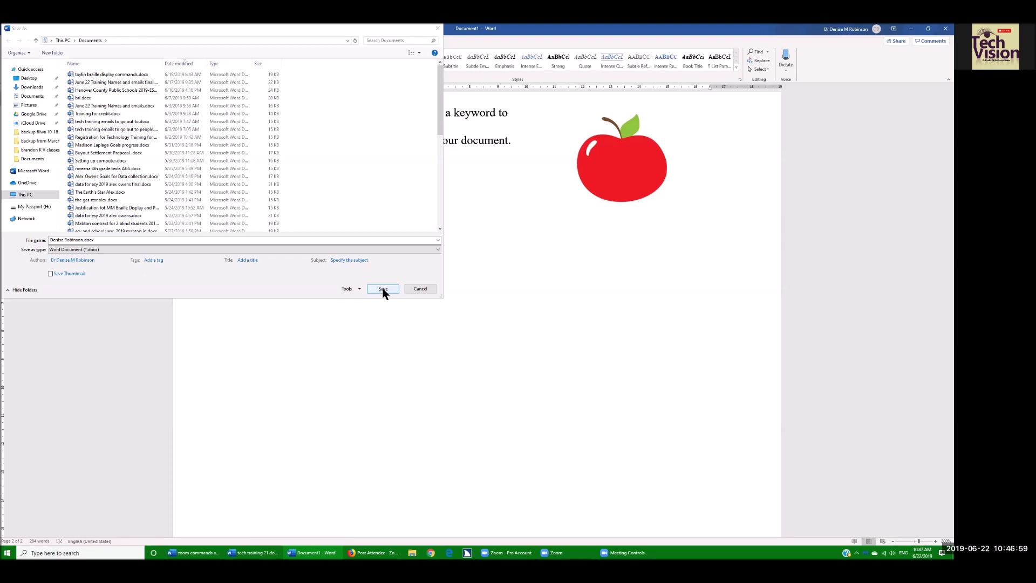
Step: Check the folder location, save the paper as "apple" in the Documents folder, and close it
click(95, 240)
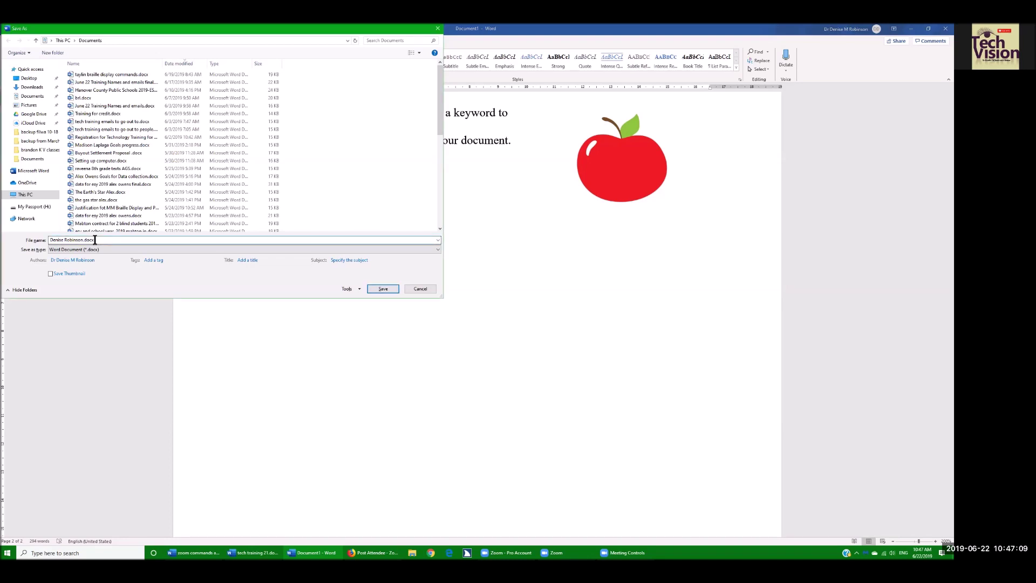
click(95, 240)
key(alt+d)
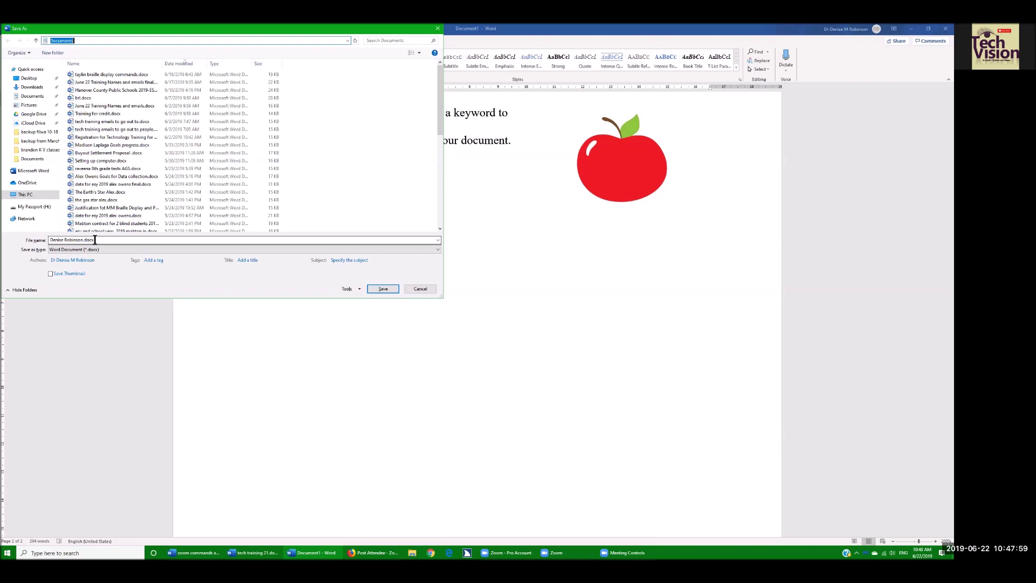
key(Right)
key(Tab)
key(Tab)
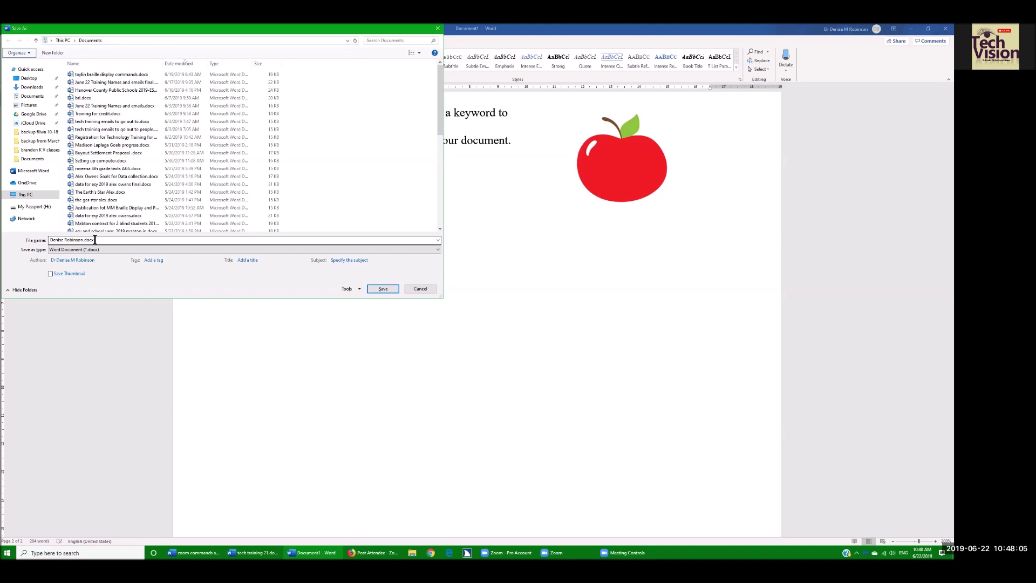
key(alt+n)
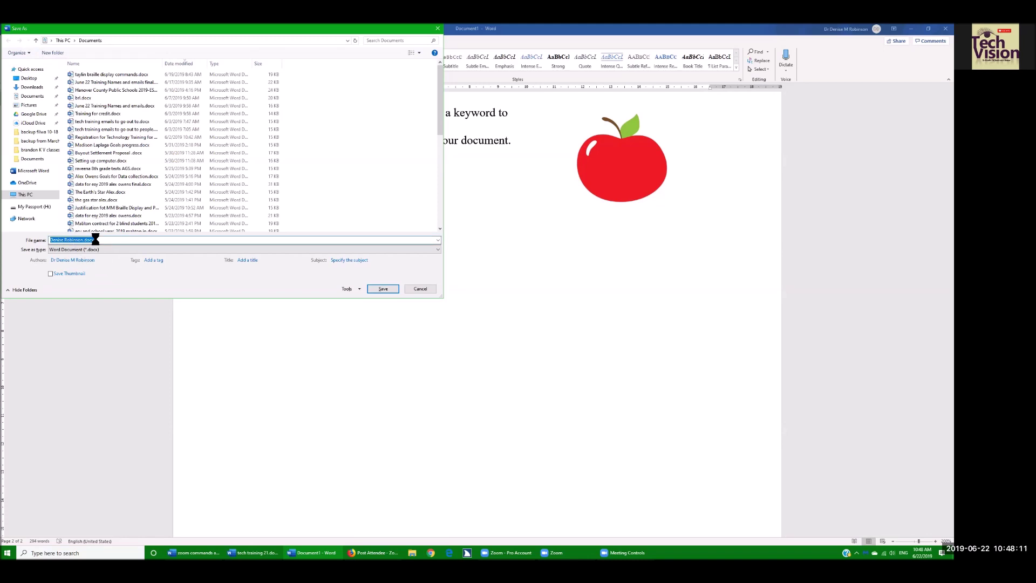
text(apple)
key(Return)
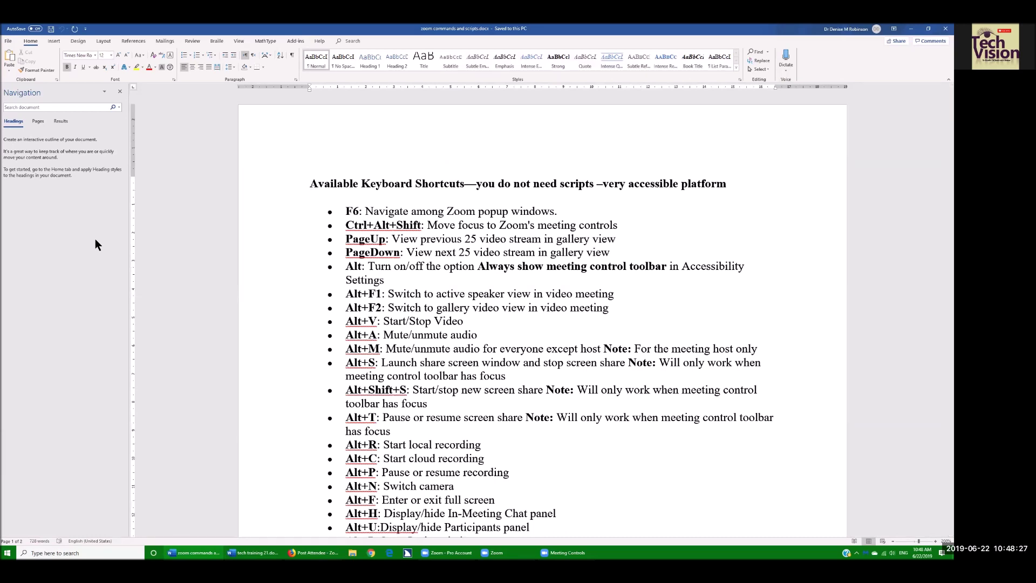
Step: Search Windows for apple.docx, open the document, and close it again
key(super)
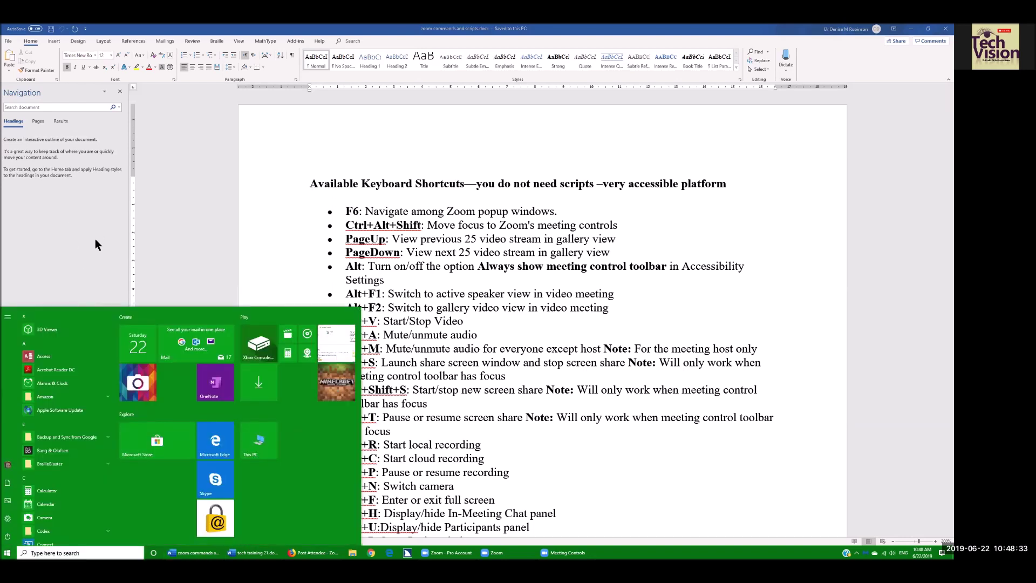
text(app)
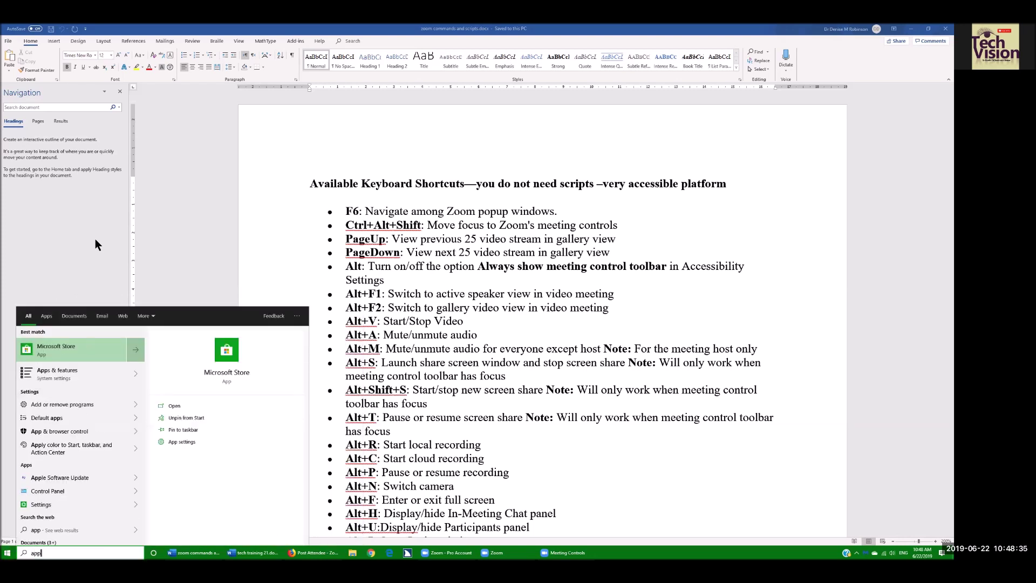
text(l)
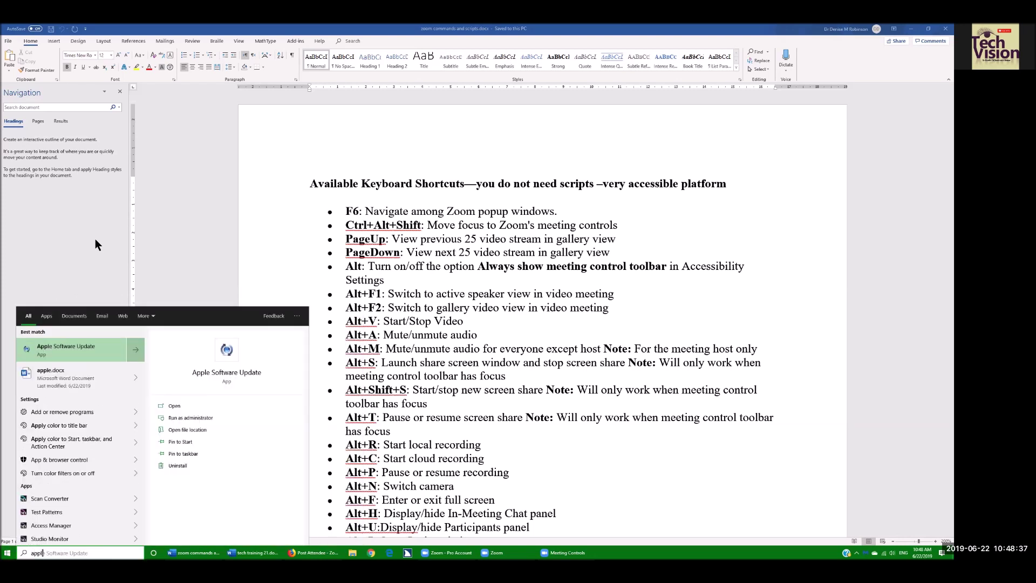
text(e.docx)
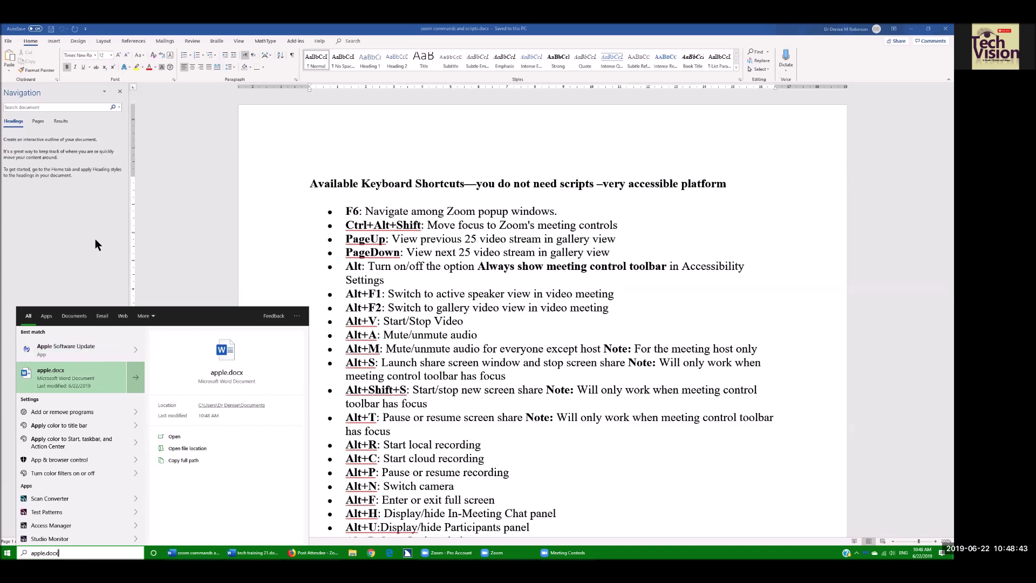
key(Return)
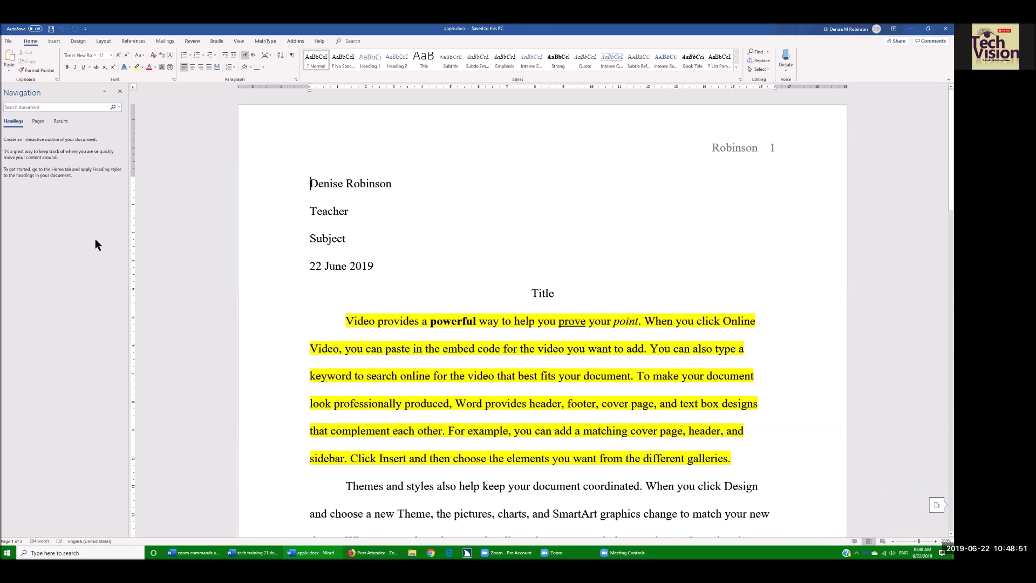
key(ctrl+w)
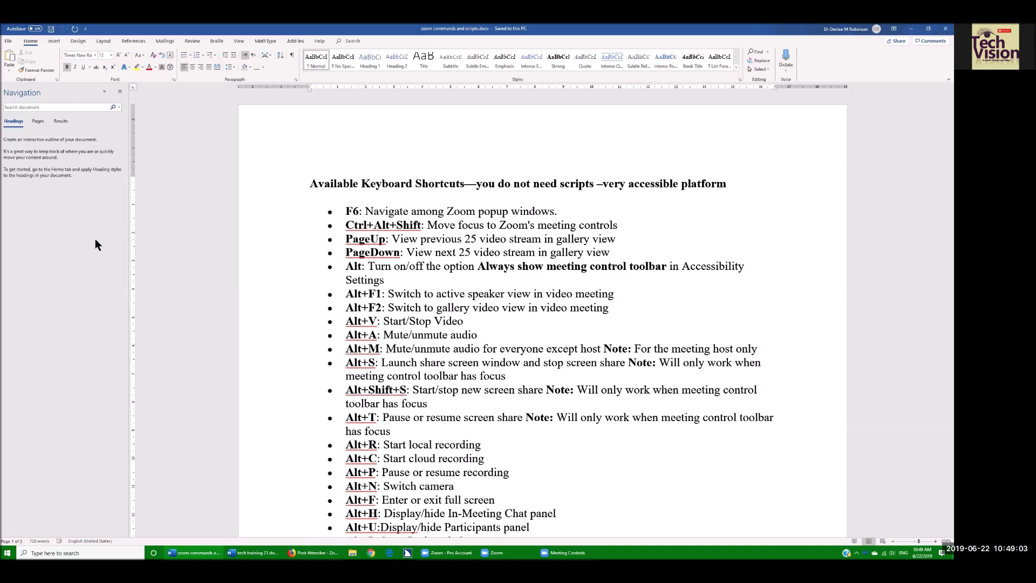
Step: Open apple.docx through the documents-only search "doc: ap", and close both it and zoom commands and scripts.docx
key(super)
text(d)
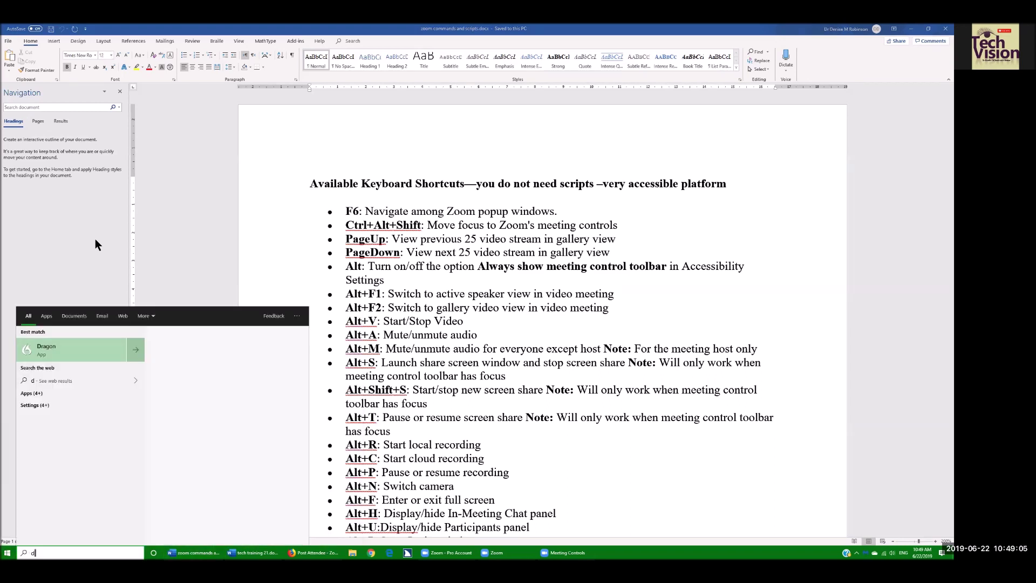
text(oc)
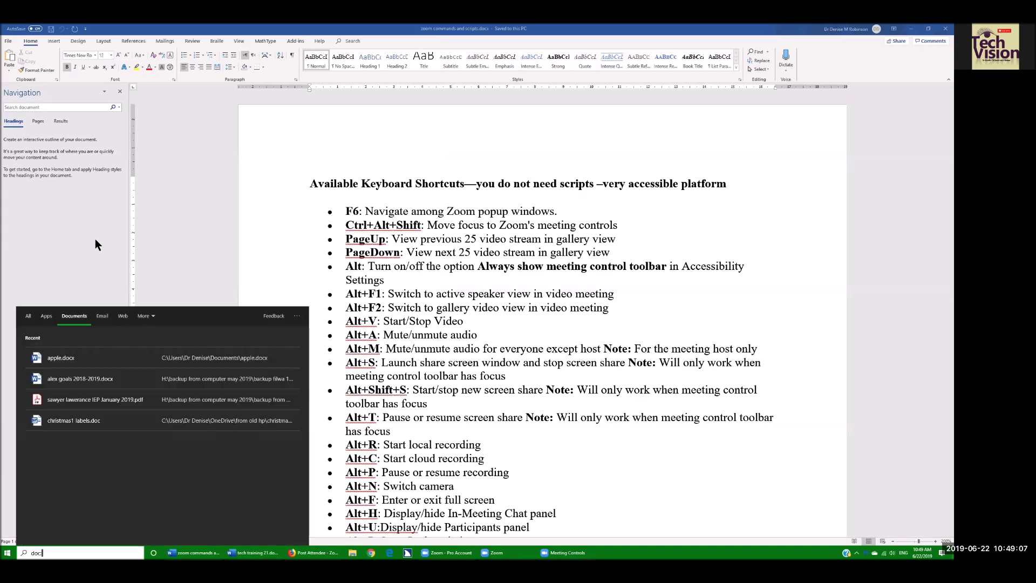
text(: ap)
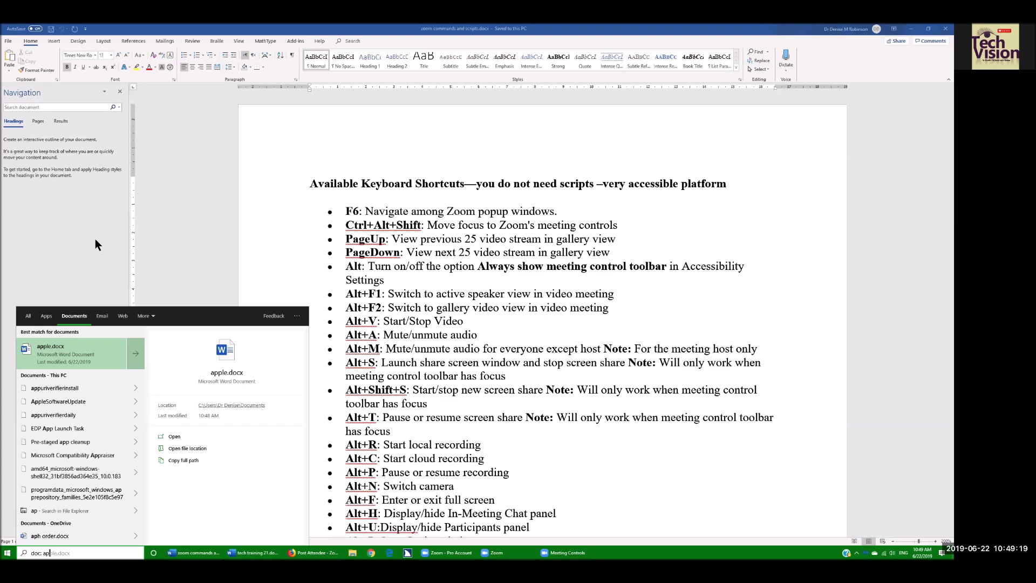
key(Return)
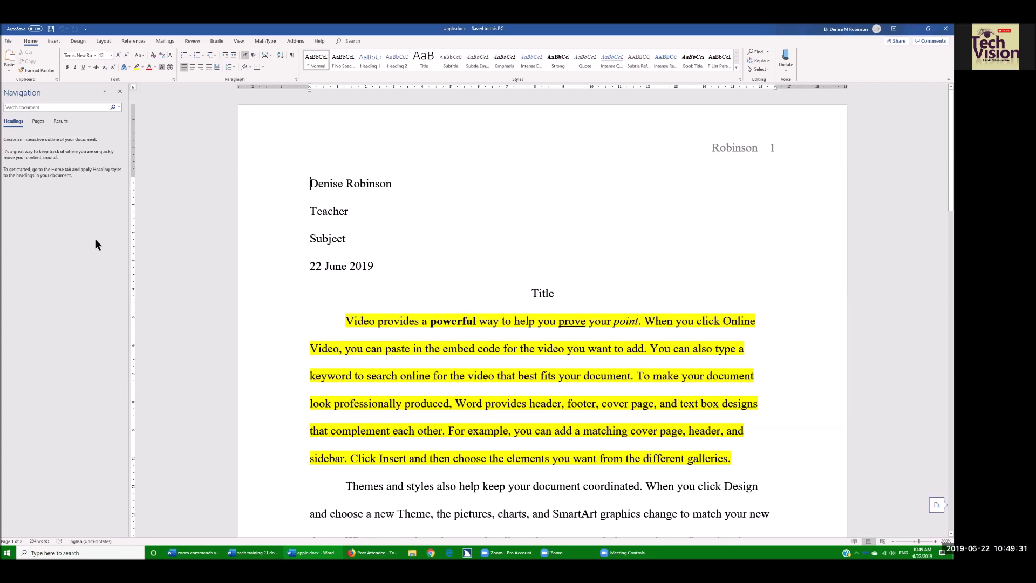
key(ctrl+w)
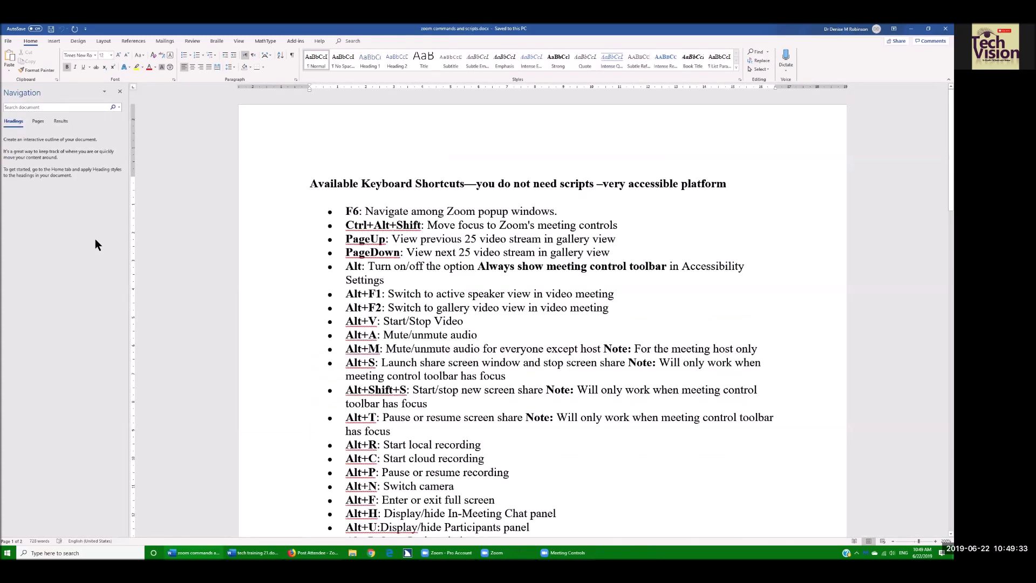
key(ctrl+w)
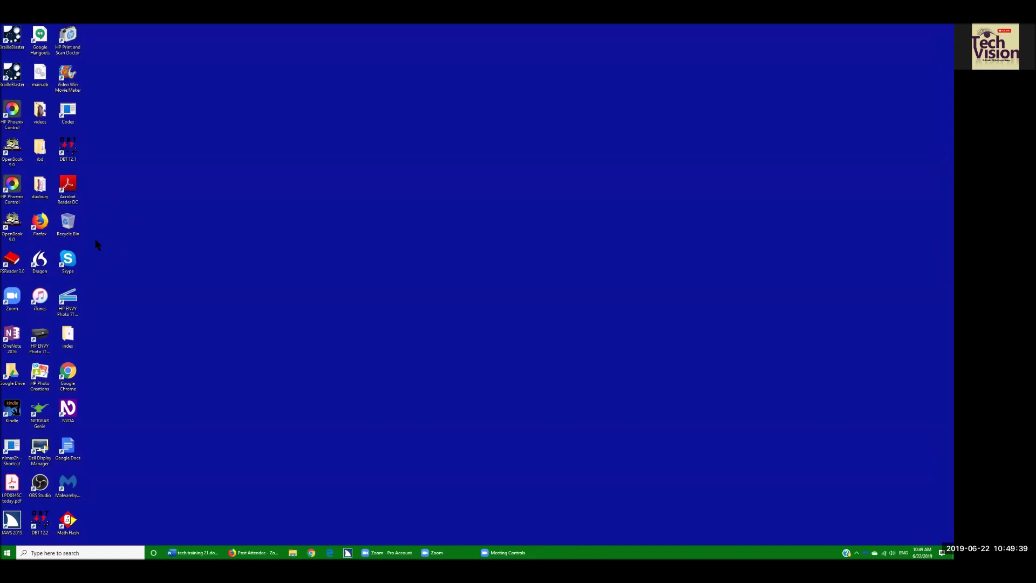
Step: Find PowerPoint with the Windows search "ppt", launch it, and create a blank presentation
key(super)
text(ppt)
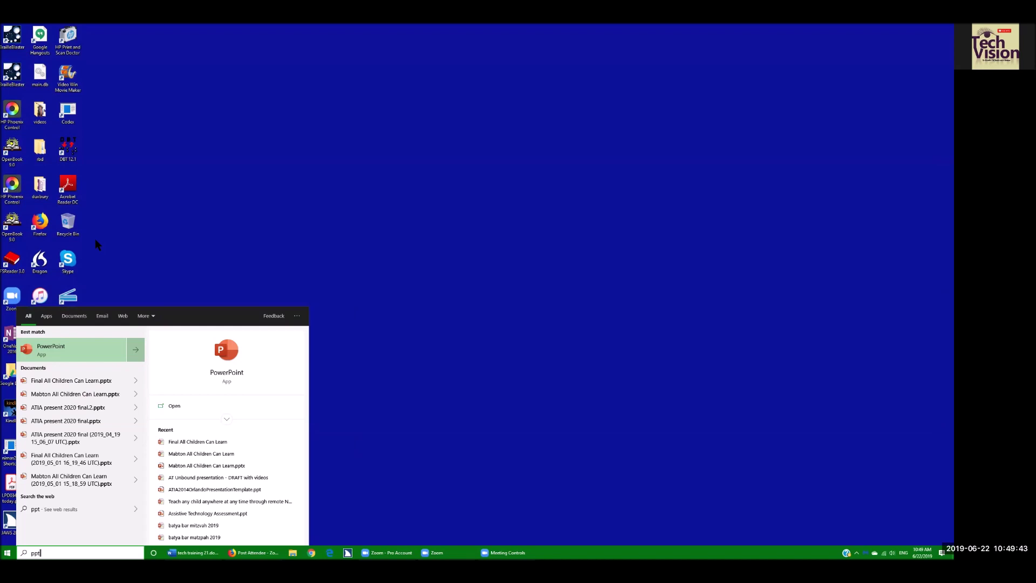
key(Return)
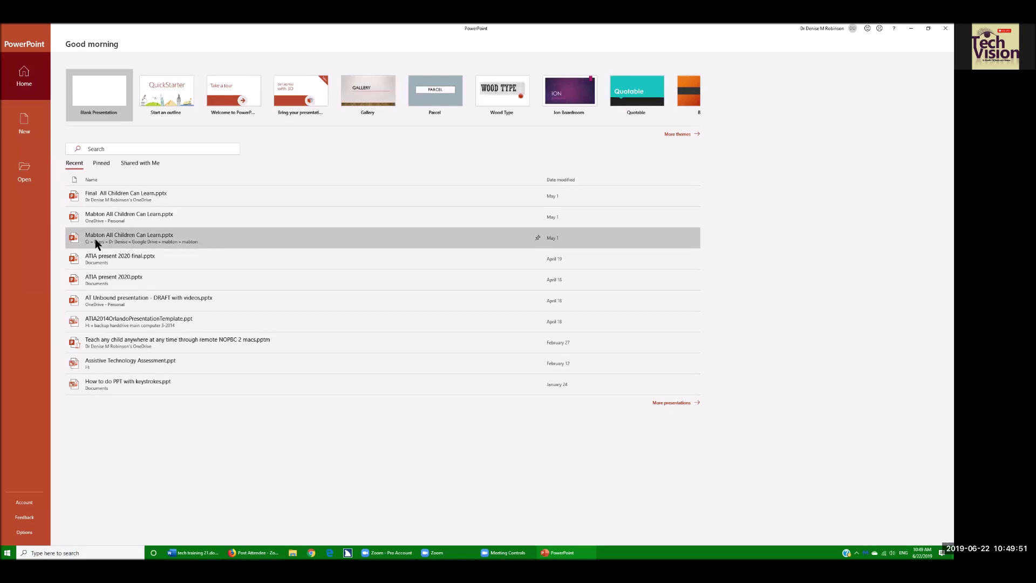
key(Return)
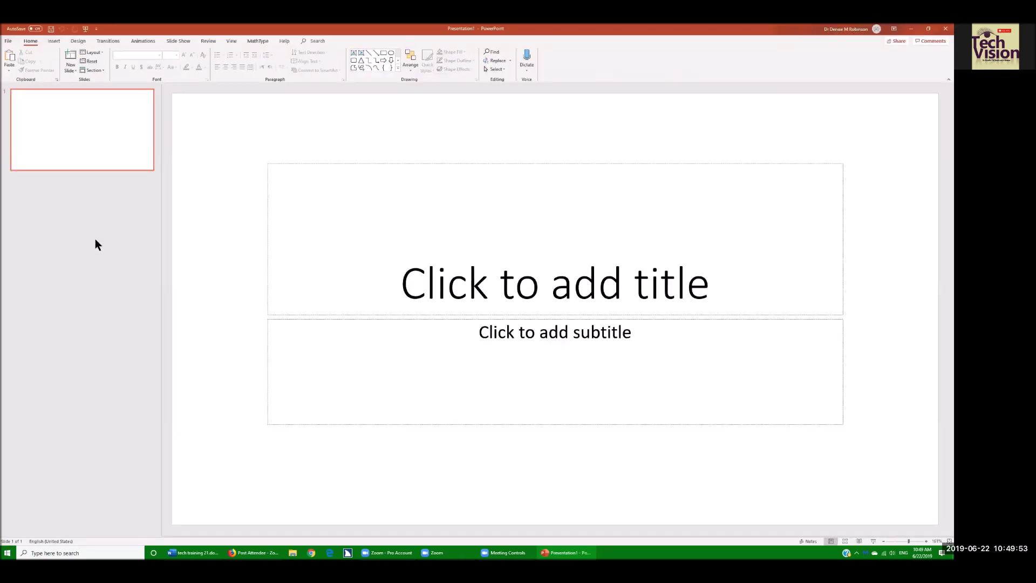